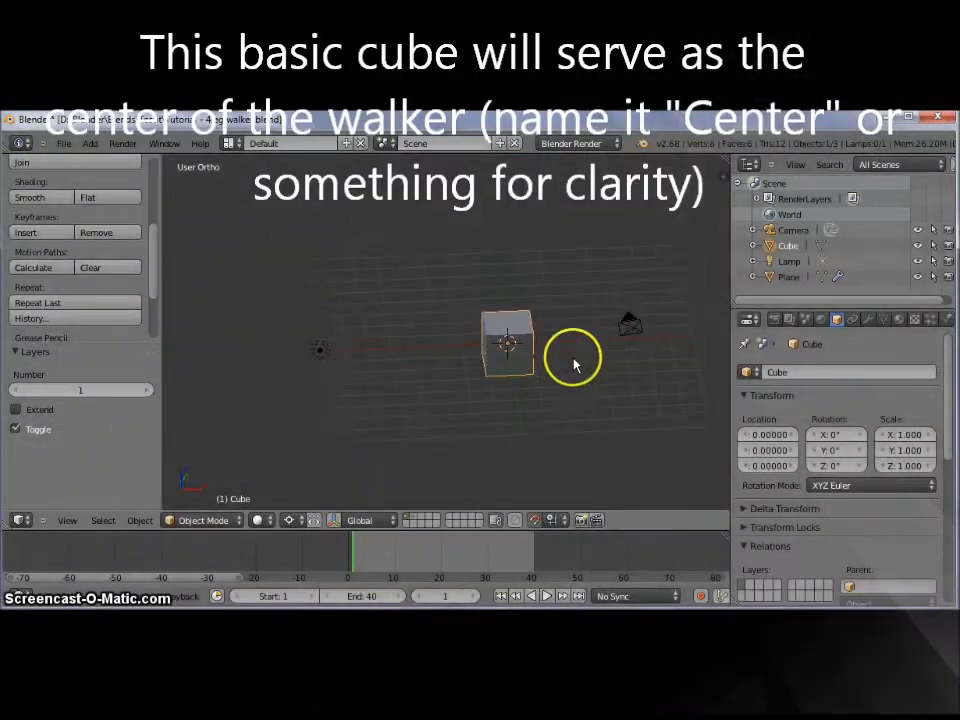
- Rename the cube to Center in the Object properties
scroll(572, 355, up, 3)
click(821, 374)
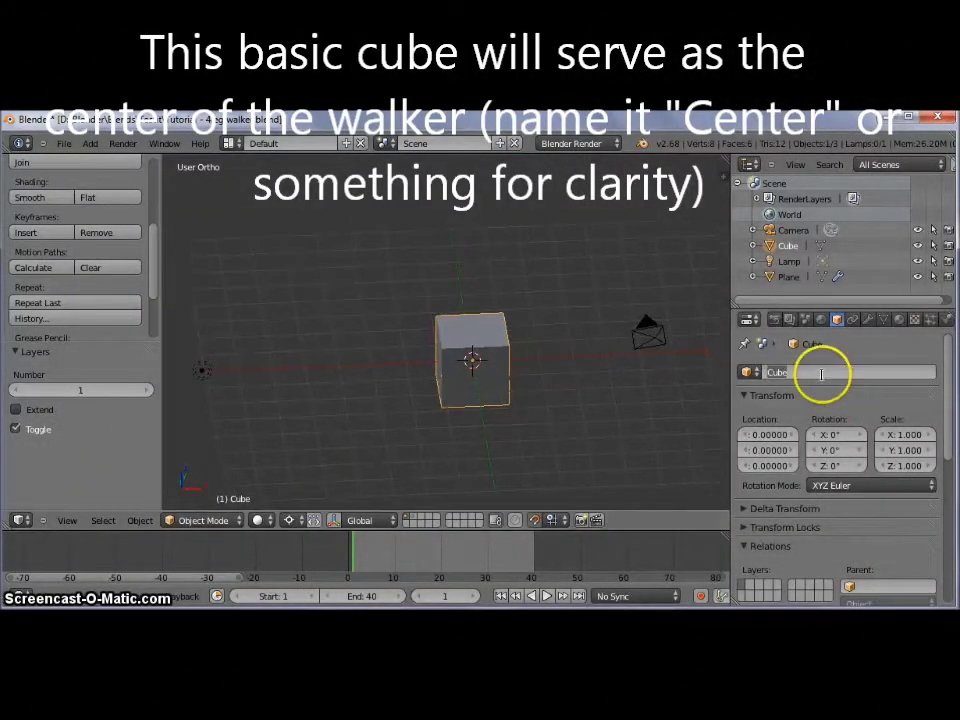
text(r)
key(Return)
- Scale the Center mesh down to 0.3 in Edit Mode and switch to front view
key(Tab)
text(s0.3)
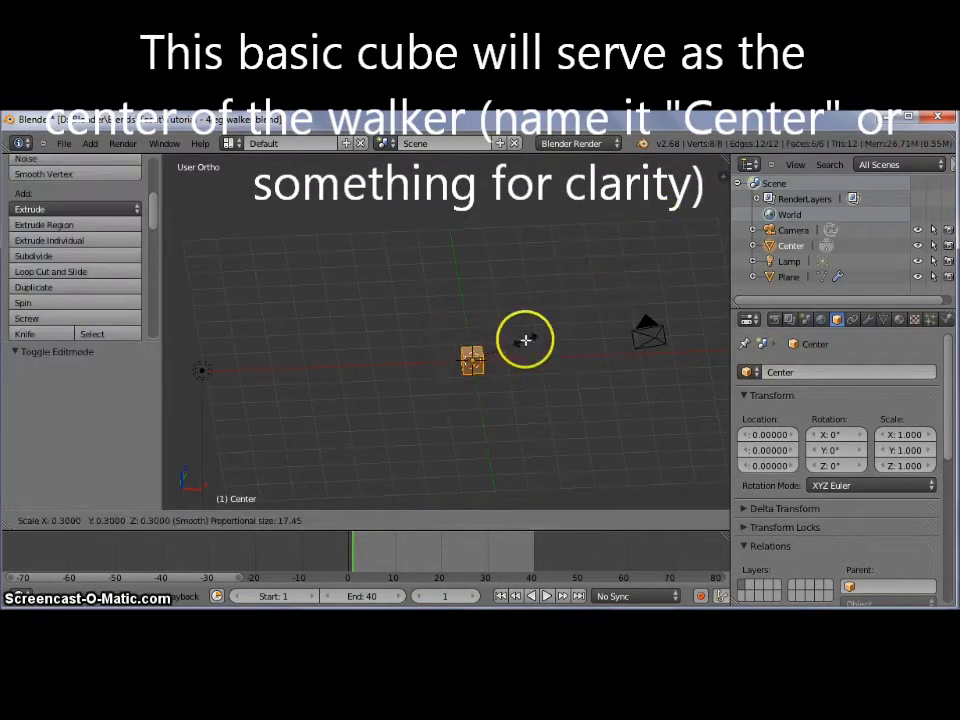
key(Return)
key(Tab)
key(KP_1)
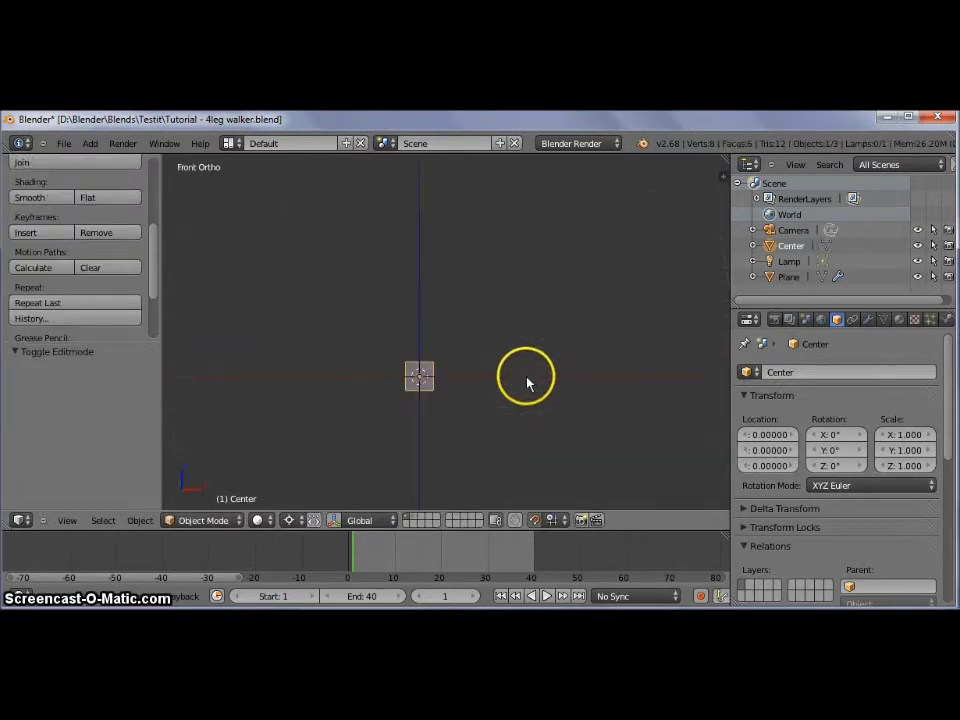
shift+middle_drag(527, 383, 529, 311)
scroll(529, 311, up, 1)
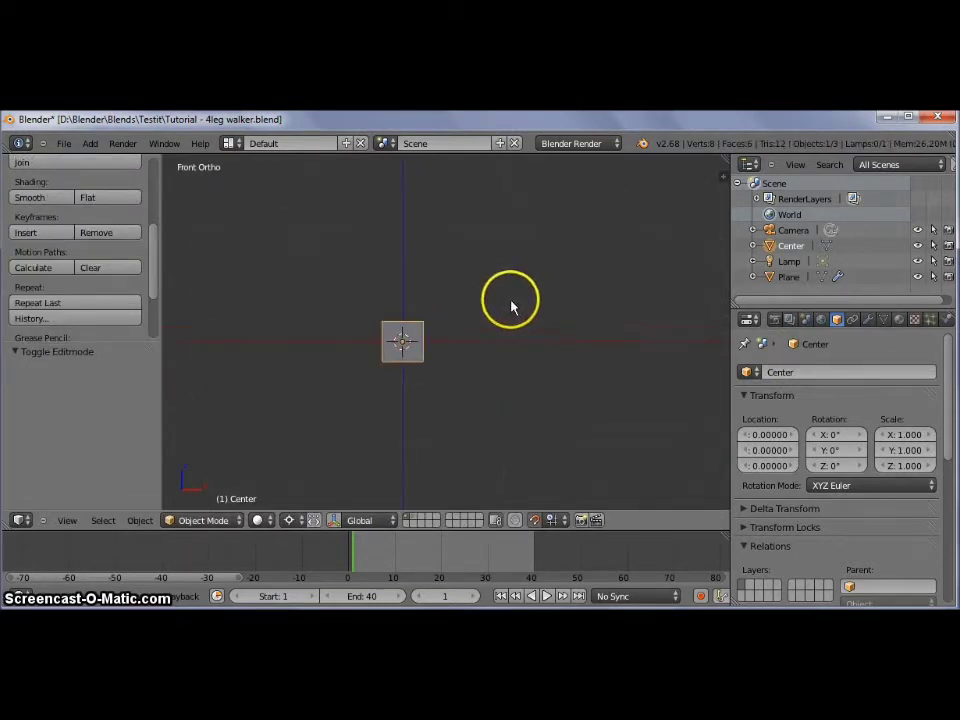
key(shift+a)
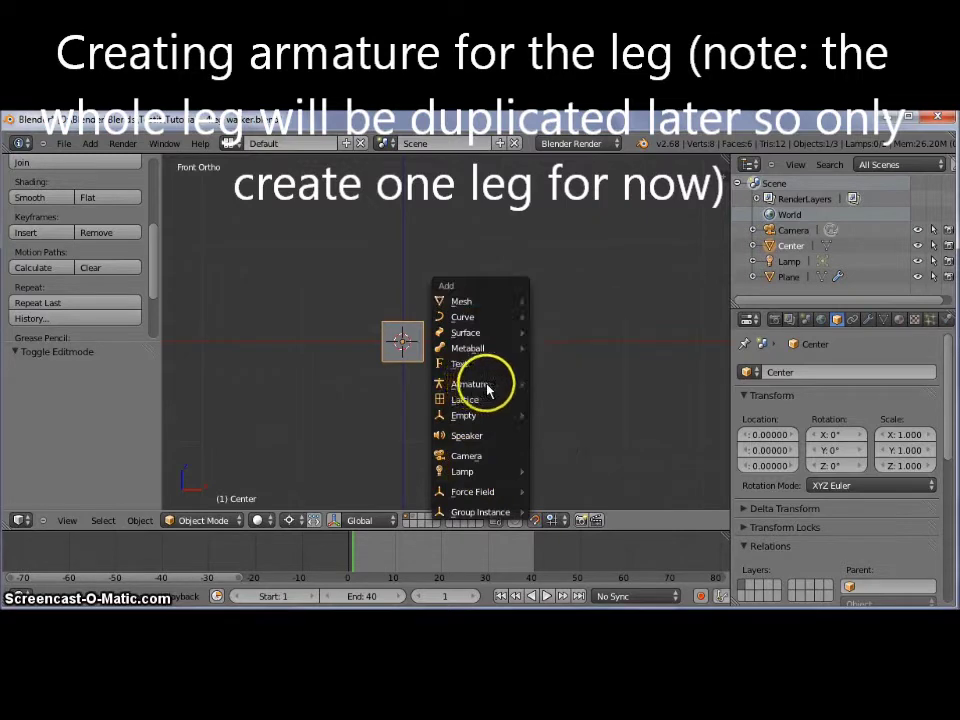
- Add a single-bone armature and move it 1 unit along X
mouse_move(472, 384)
click(562, 389)
key(g)
key(x)
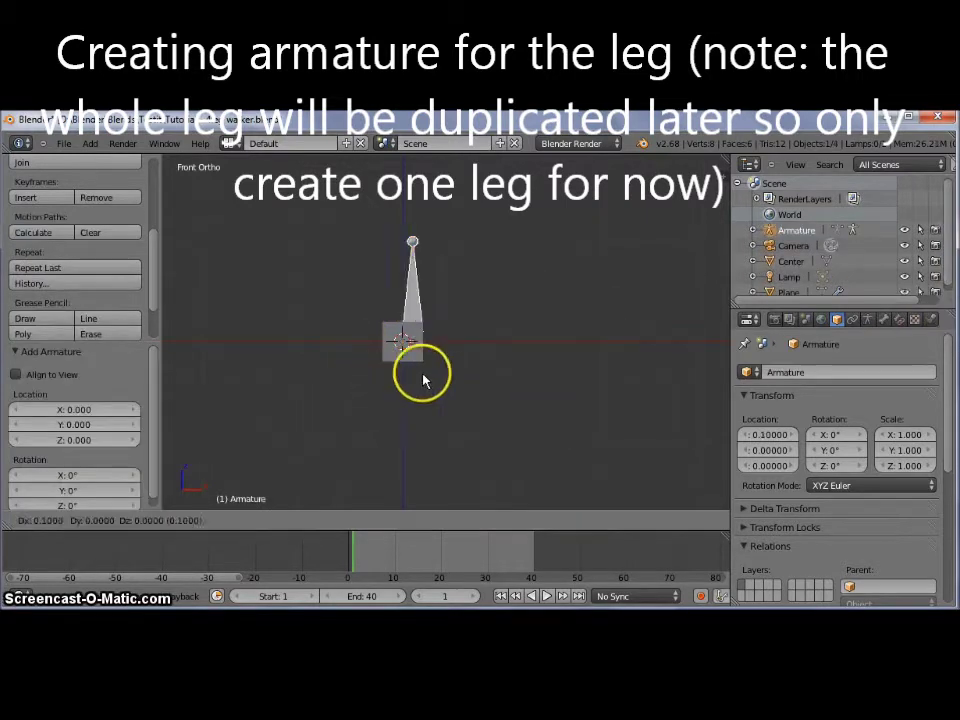
text(1)
key(Return)
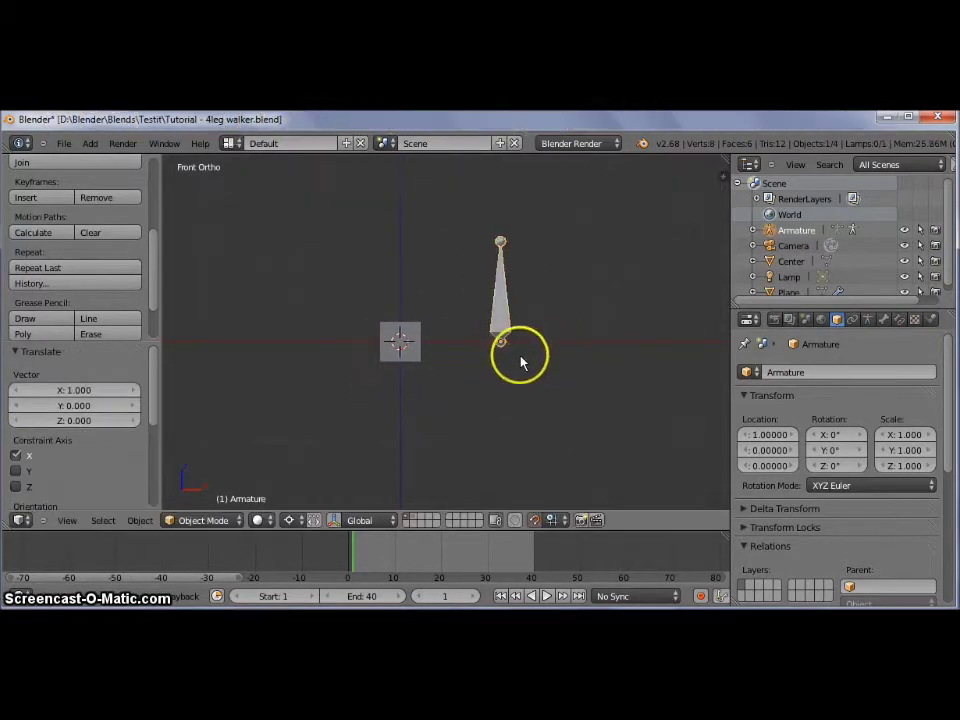
shift+middle_drag(519, 364, 484, 360)
- In Edit Mode, move the bone's tail to X 5 so the bone lies horizontally
key(Tab)
right_click(418, 260)
key(g)
key(z)
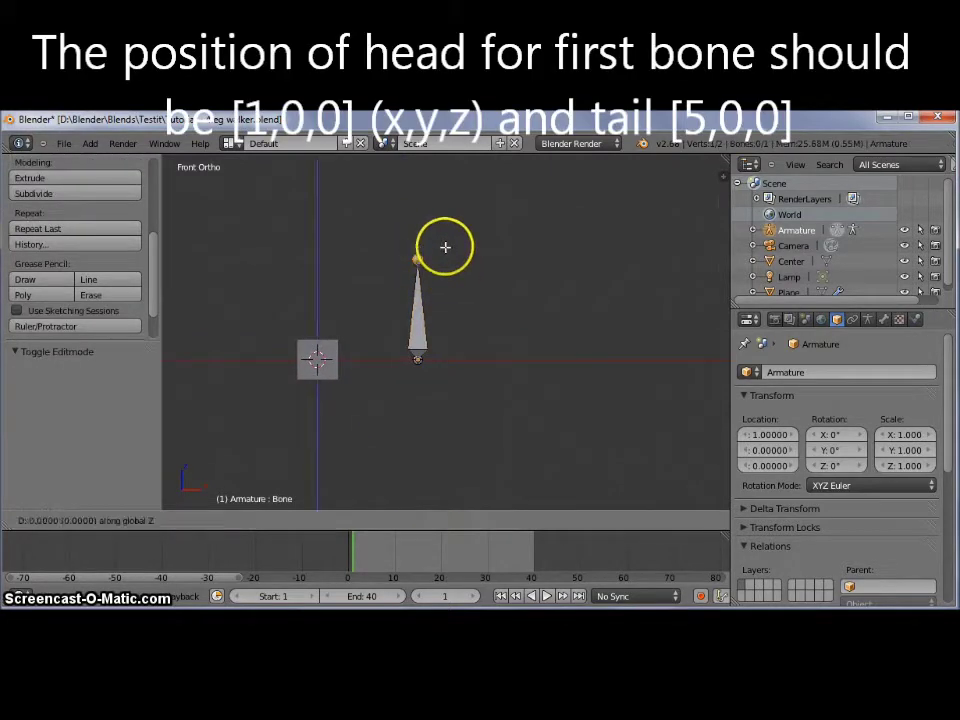
key(minus)
key(1)
key(Return)
key(g)
key(x)
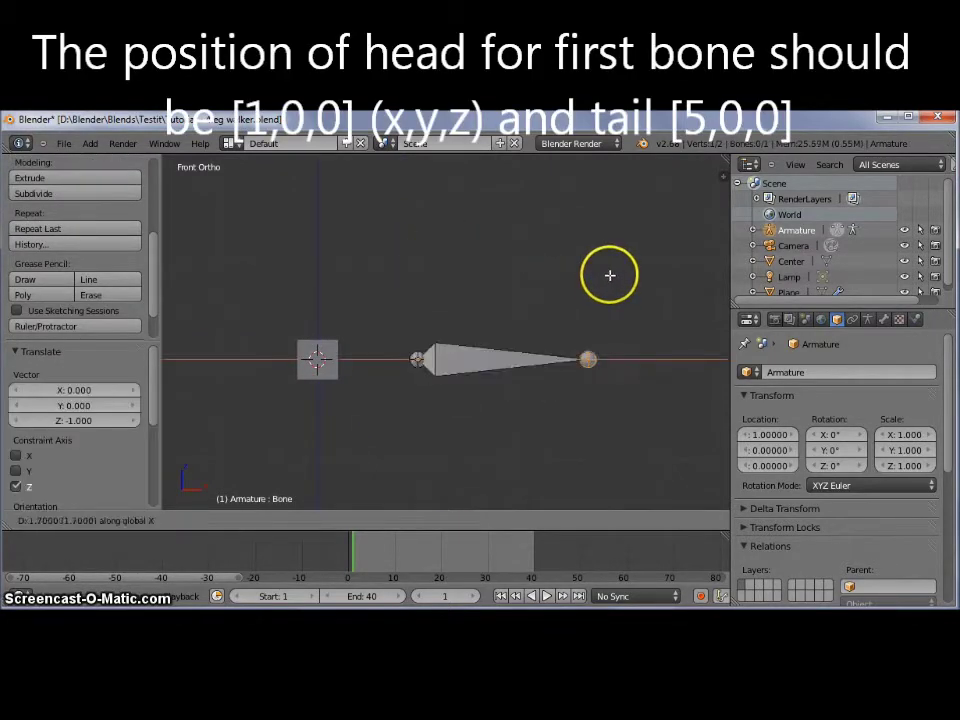
key(4)
key(Return)
- Extrude a second bone 3 units straight down to Z -3
shift+middle_drag(546, 332, 469, 306)
scroll(649, 332, down, 3)
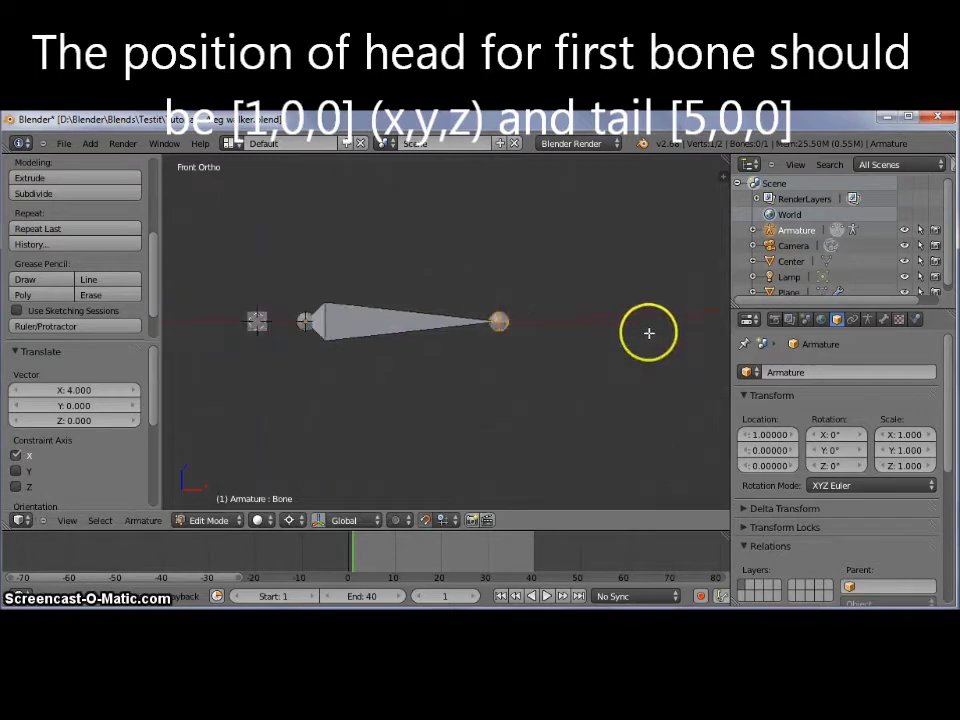
shift+middle_drag(596, 263, 601, 265)
key(e)
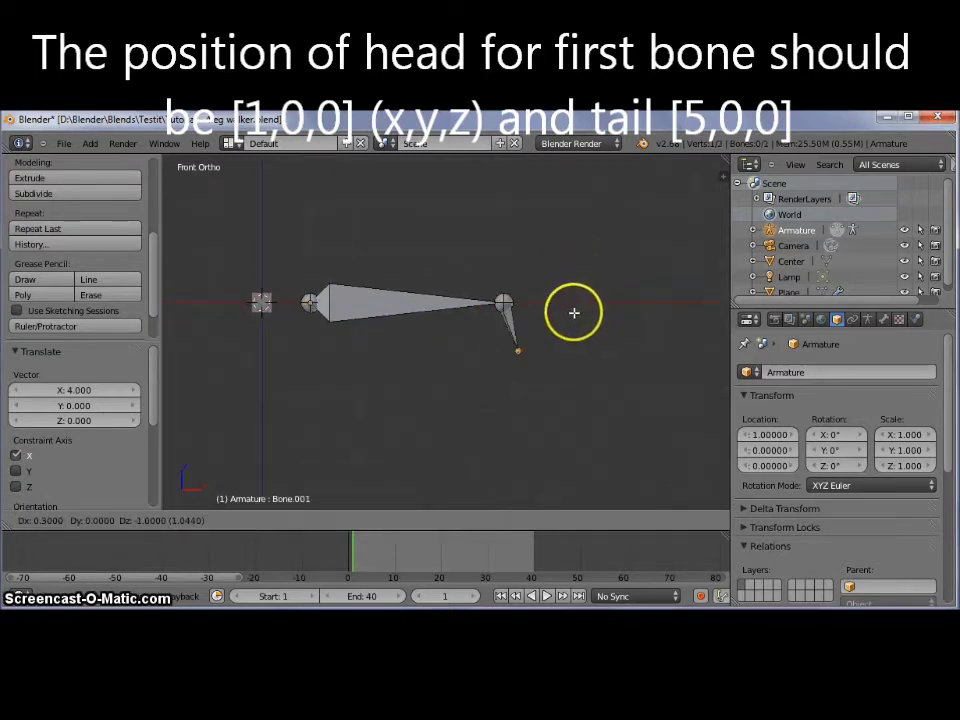
key(z)
text(-3)
key(Return)
- Extrude a third bone 2 units further down and clear its parent
shift+middle_drag(559, 390, 561, 282)
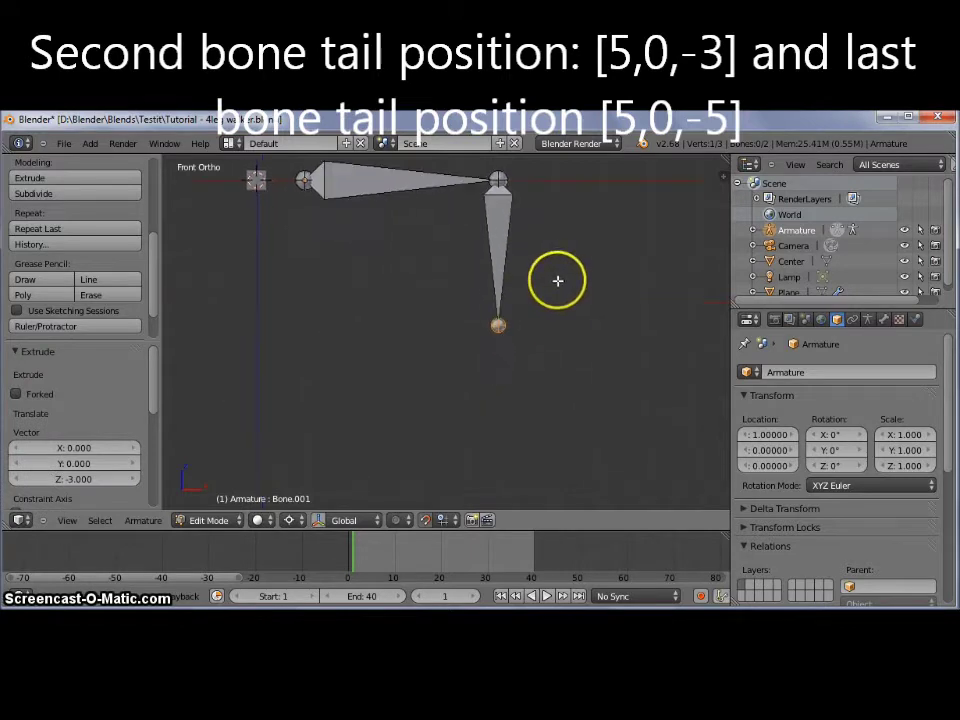
key(e)
key(z)
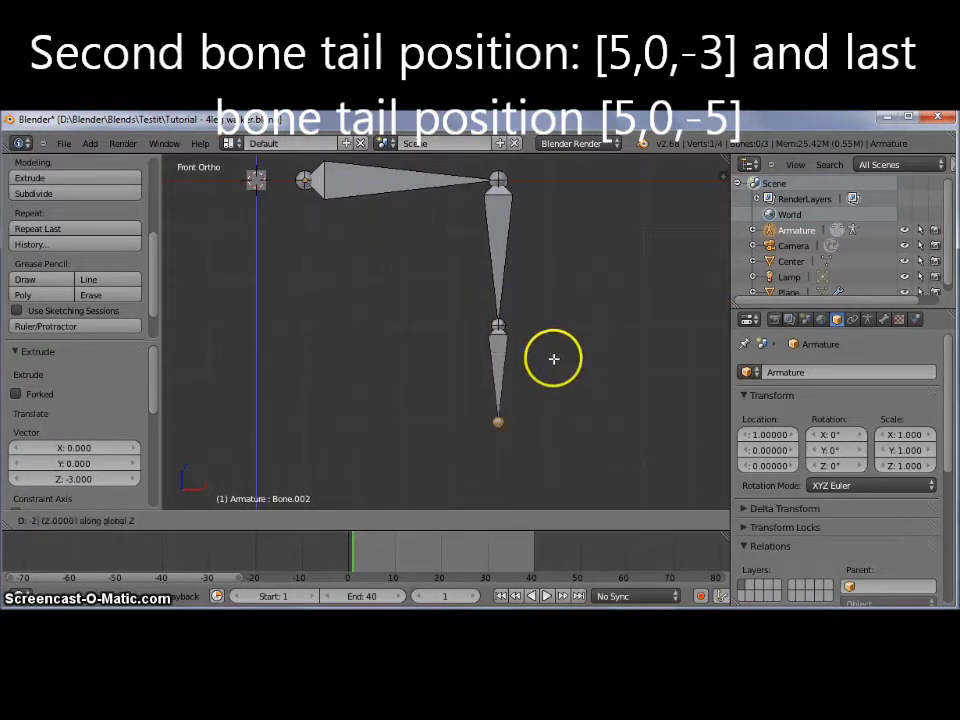
key(Return)
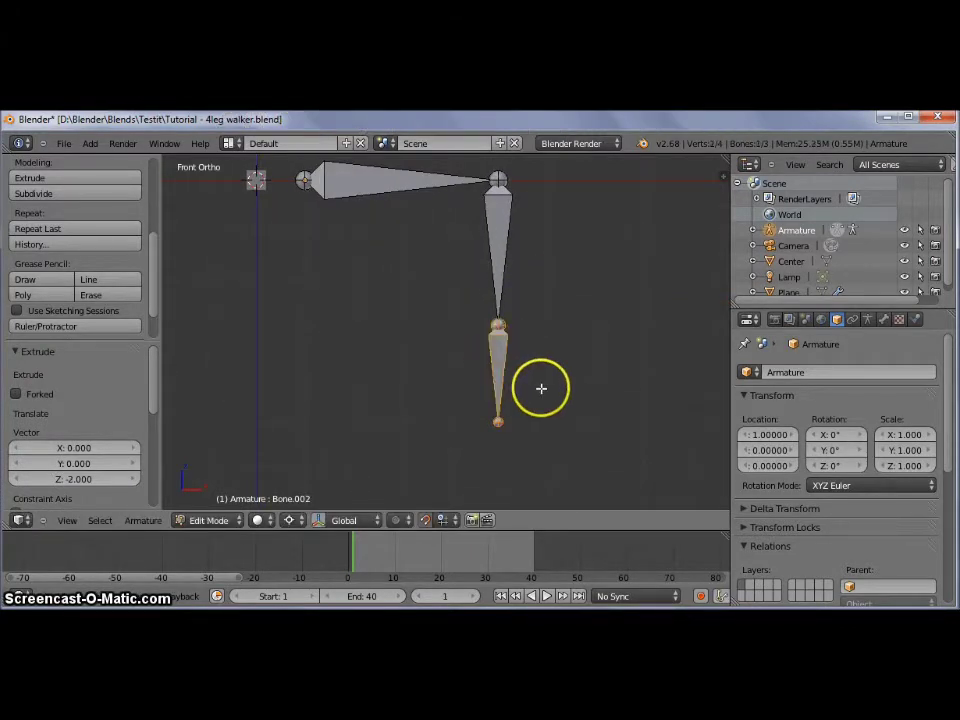
key(alt+p)
click(542, 388)
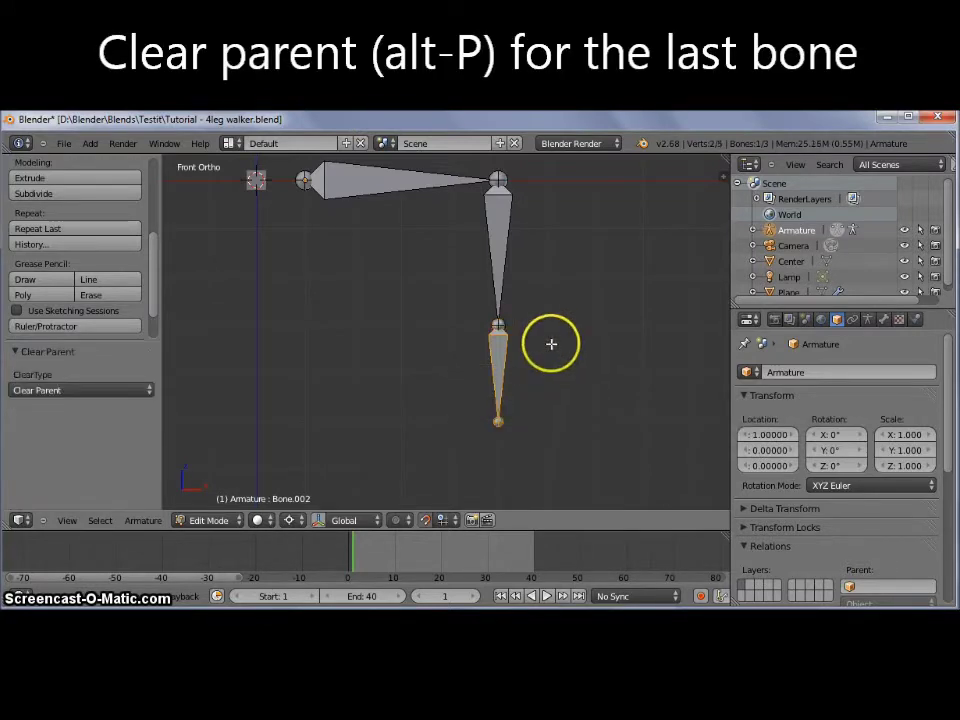
- In Pose Mode, give the middle bone an IK constraint targeting the last bone
shift+middle_drag(551, 343, 545, 364)
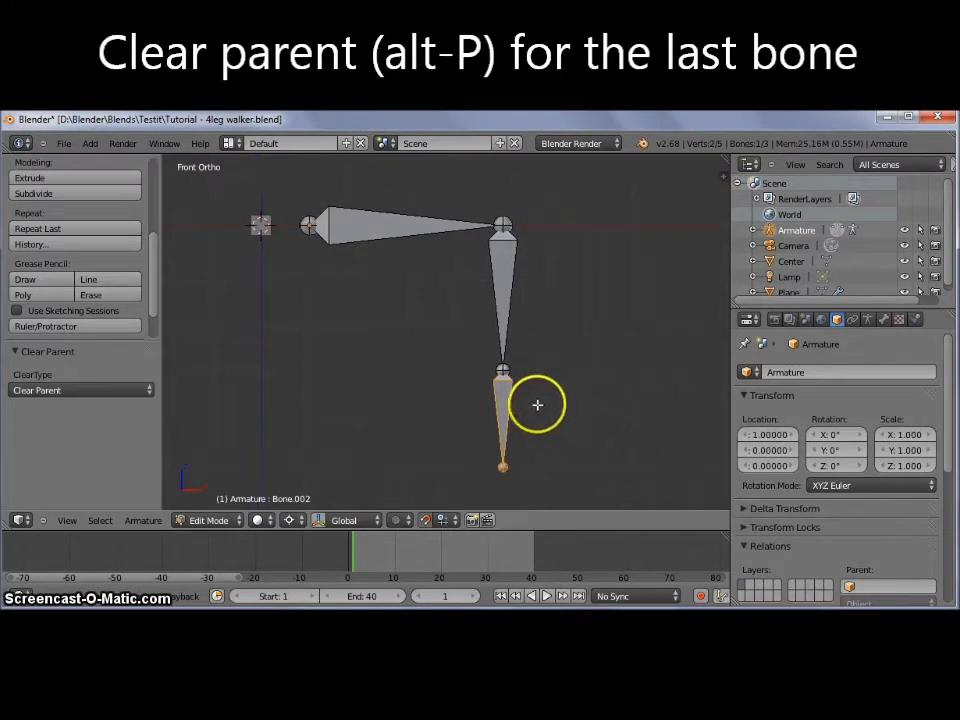
key(ctrl+Tab)
shift+middle_drag(536, 390, 520, 376)
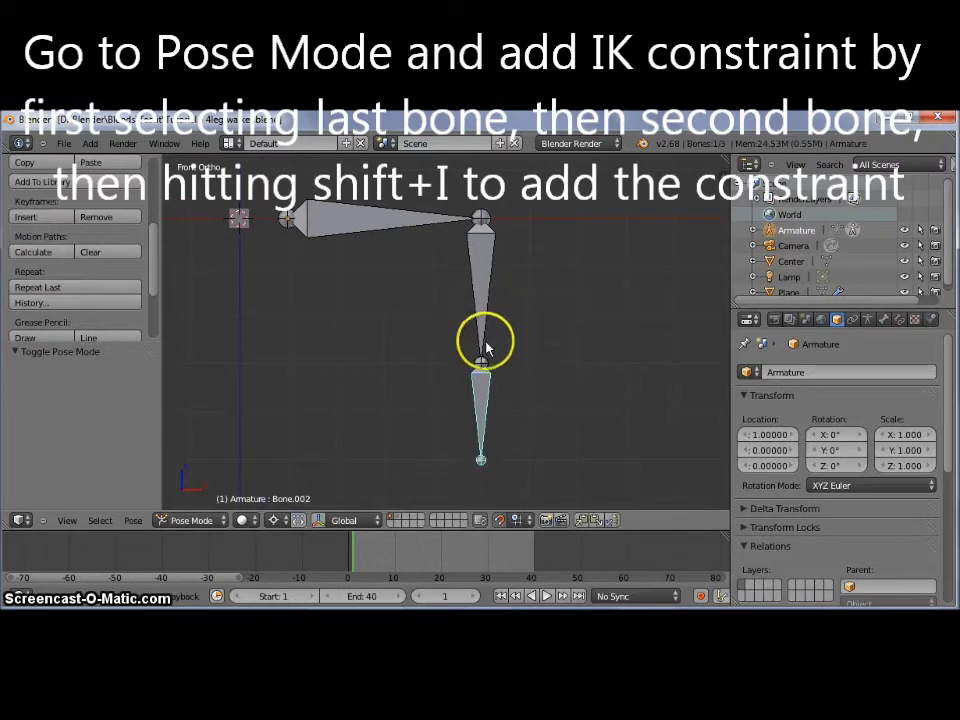
shift+right_click(493, 286)
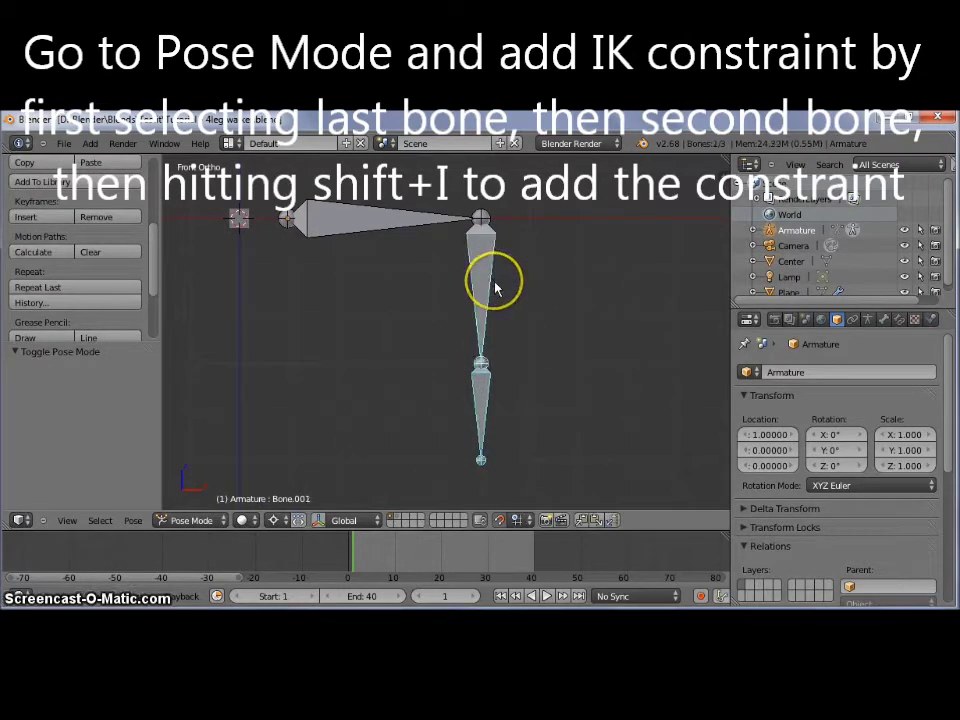
key(shift+i)
click(496, 288)
- Test the IK by moving the lowest bone, cancel, and return to Object Mode
right_click(470, 410)
key(g)
right_click(519, 424)
mouse_move(467, 313)
shift+middle_down()
mouse_move(551, 321)
mouse_move(522, 334)
shift+middle_up()
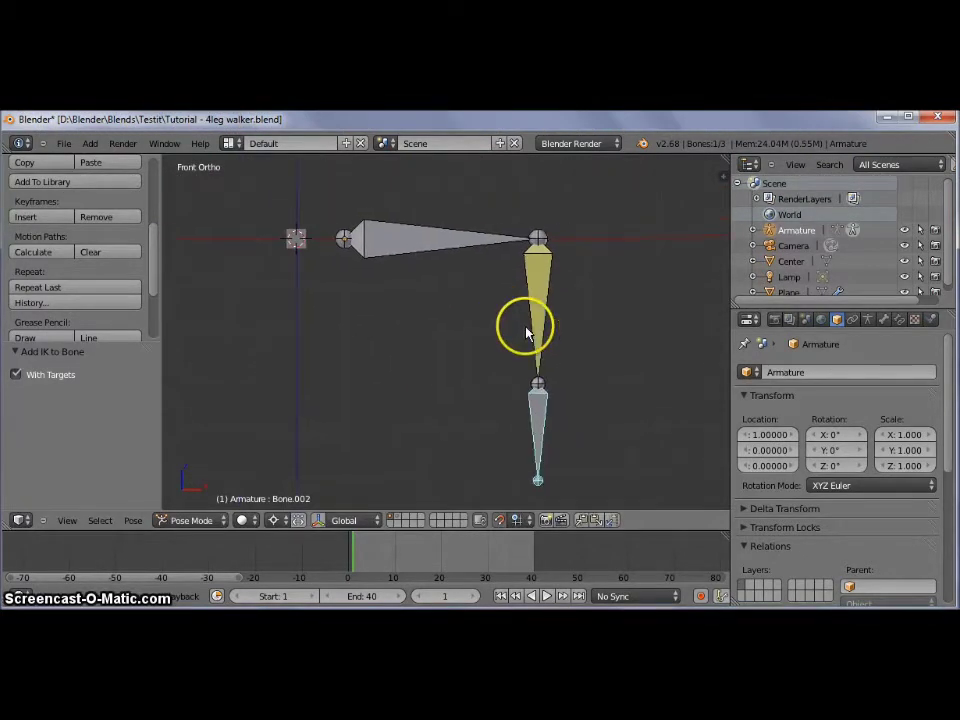
key(Tab)
key(Tab)
key(ctrl+Tab)
- Parent the armature to the Center cube, then reselect the armature alone
mouse_move(492, 335)
shift+middle_down()
mouse_move(519, 339)
mouse_move(508, 289)
shift+middle_up()
scroll(487, 273, up, 1)
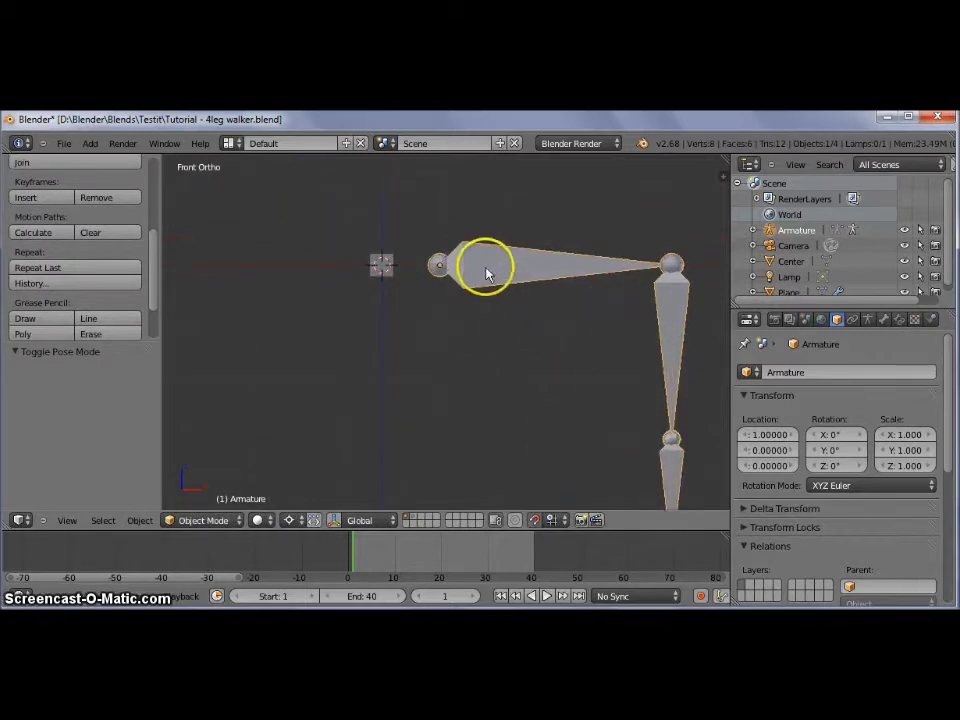
shift+right_click(383, 266)
key(ctrl+p)
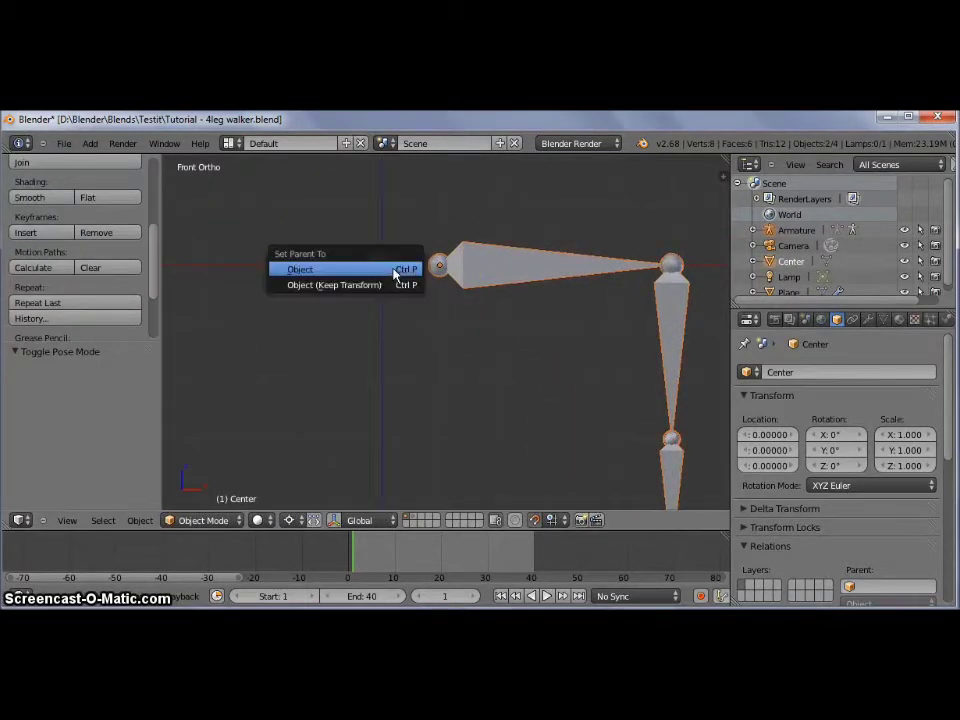
click(396, 270)
shift+middle_drag(531, 372, 439, 364)
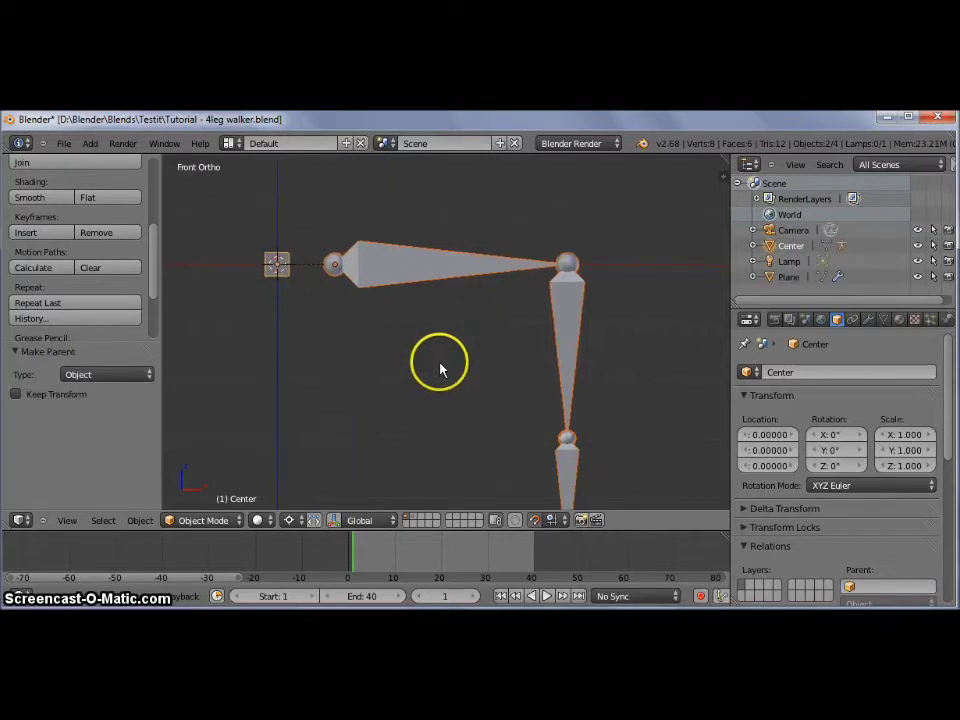
right_click(432, 276)
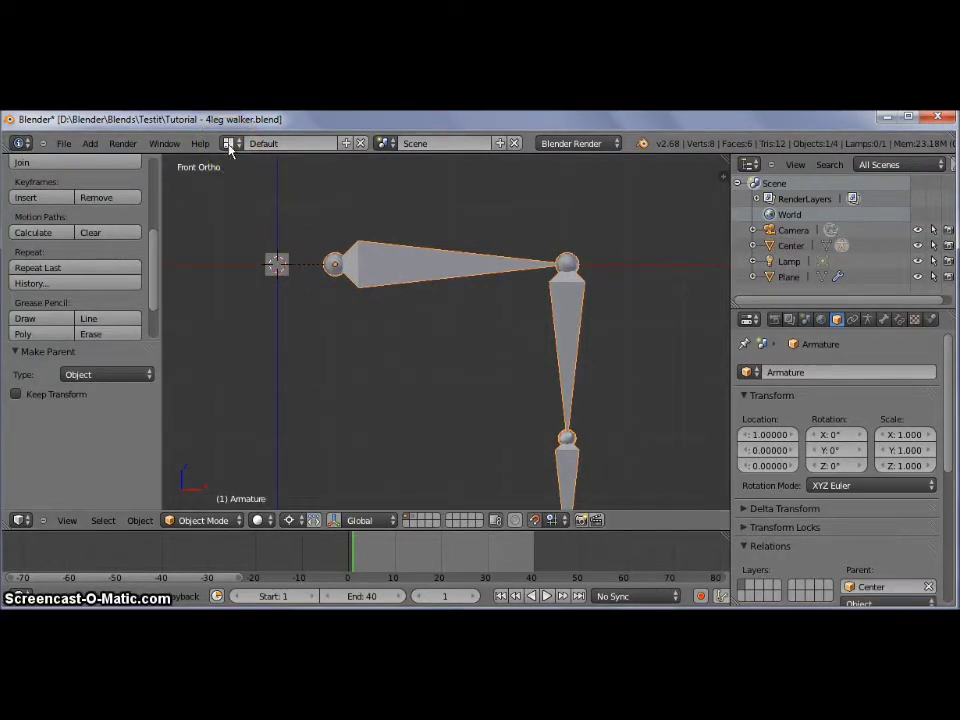
key(ctrl+Right)
- Add an Always sensor, an And controller and an Armature actuator to the armature
mouse_move(381, 253)
mouse_down()
mouse_move(413, 278)
mouse_move(475, 290)
mouse_move(452, 259)
mouse_up()
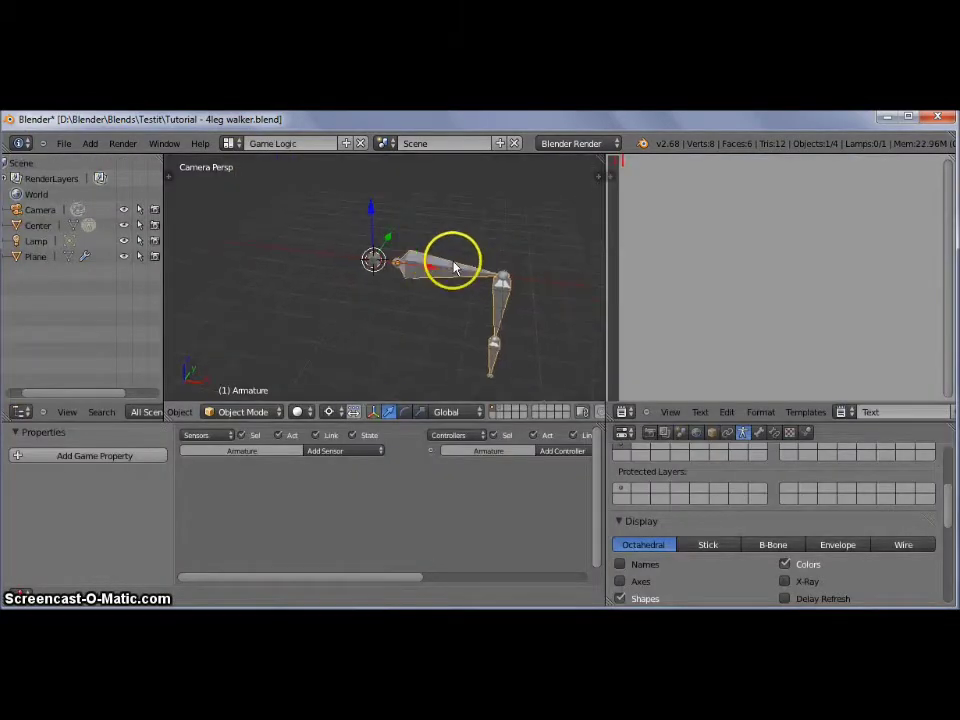
click(372, 451)
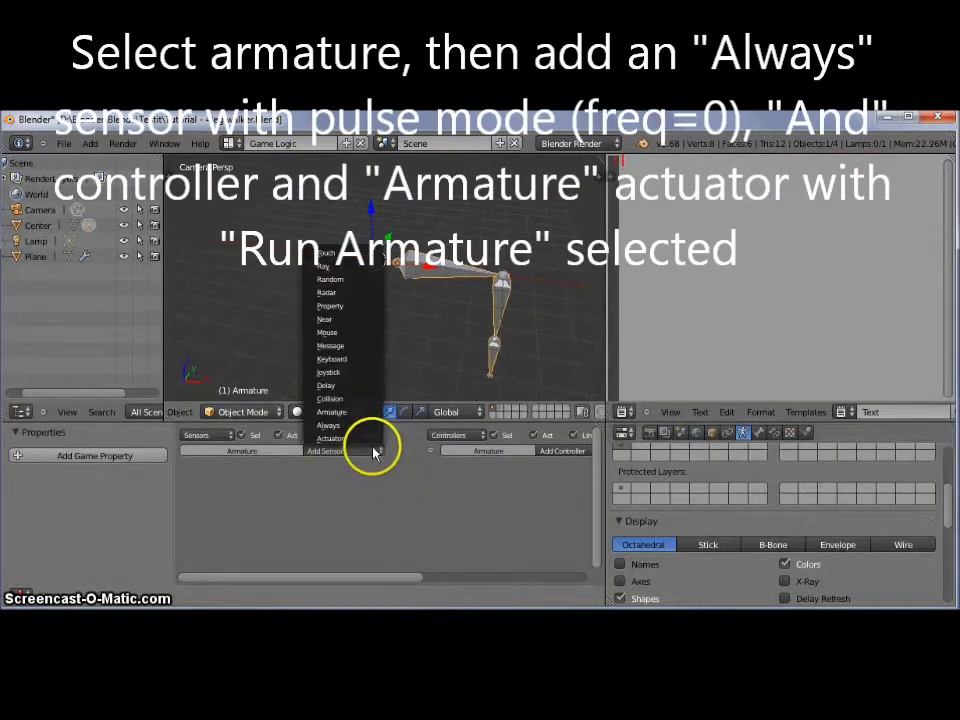
click(358, 435)
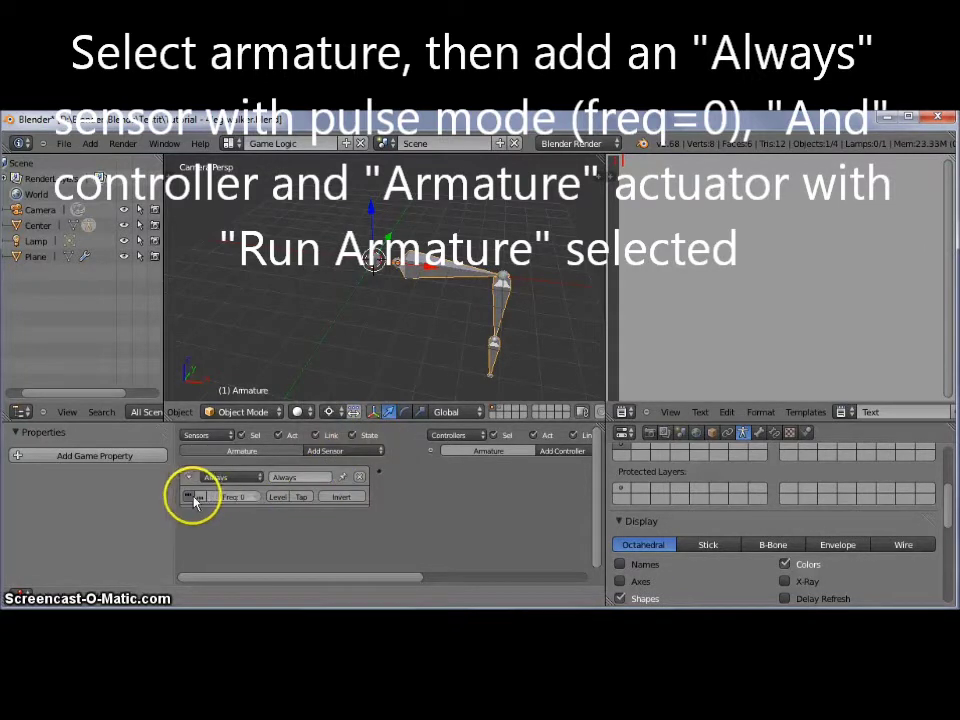
ctrl+scroll(392, 487, right, 3)
click(465, 452)
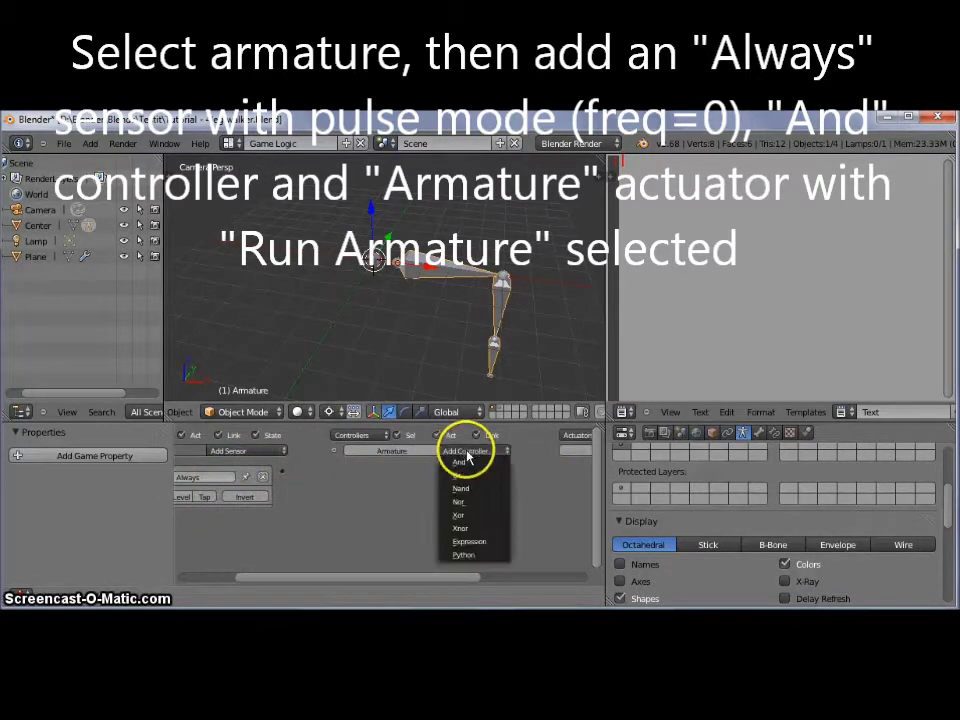
click(465, 460)
middle_drag(540, 490, 315, 476)
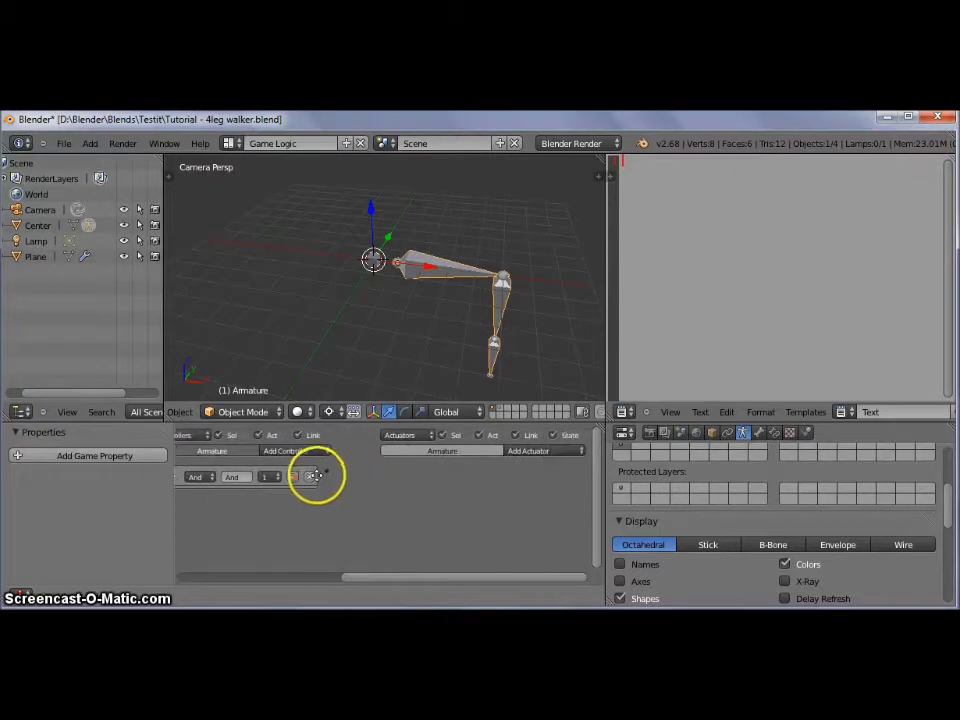
click(530, 452)
click(546, 439)
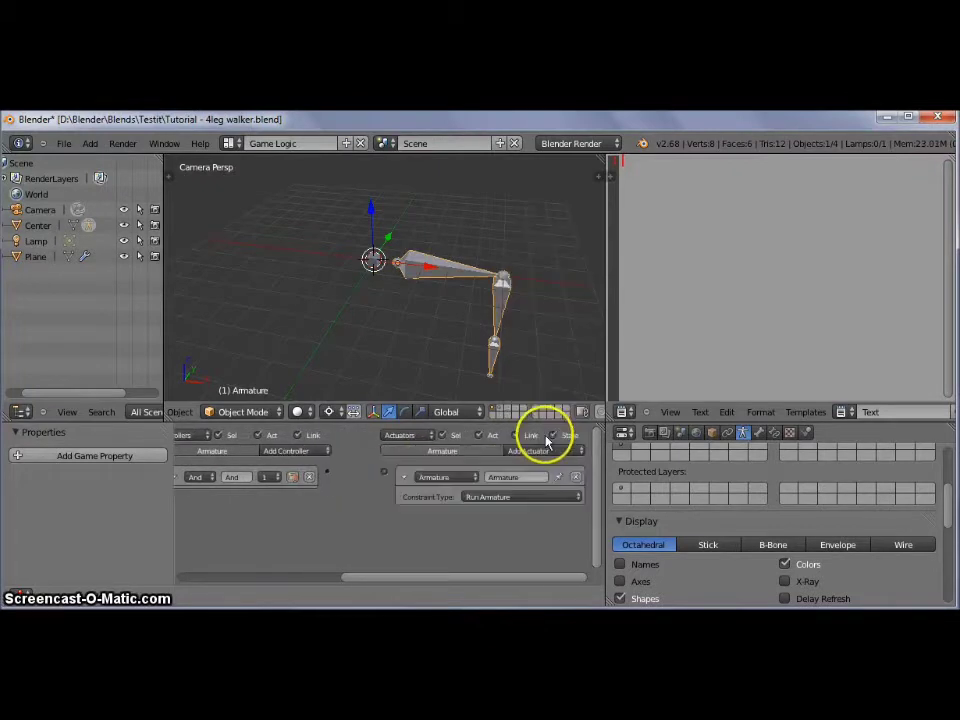
- Connect the Always sensor's output to the And controller's input
middle_drag(343, 499, 484, 491)
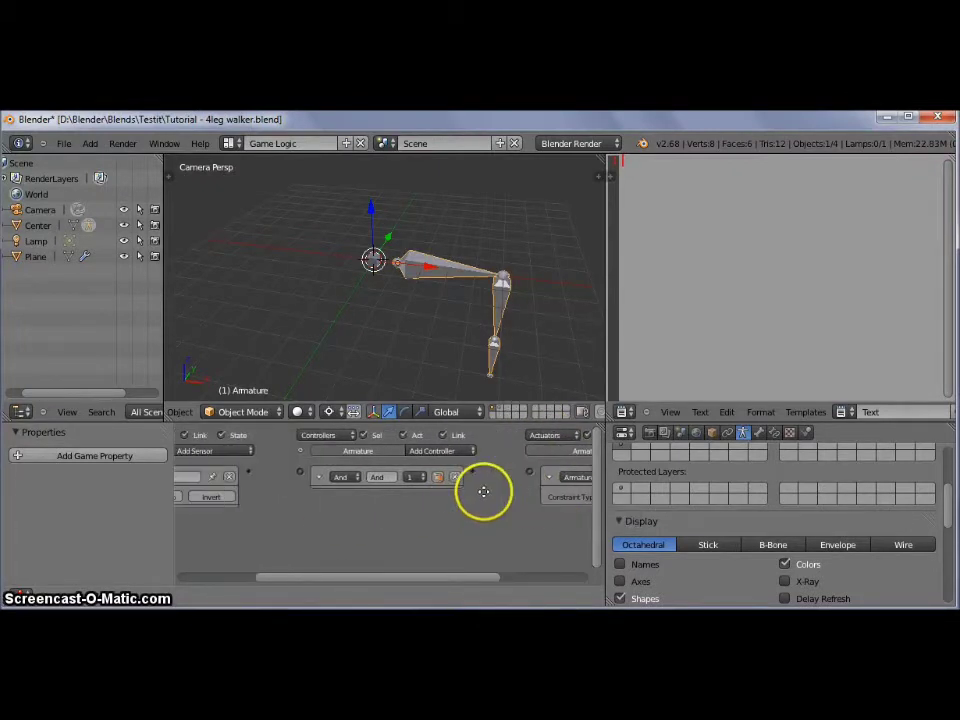
middle_drag(233, 482, 298, 482)
drag(348, 477, 349, 472)
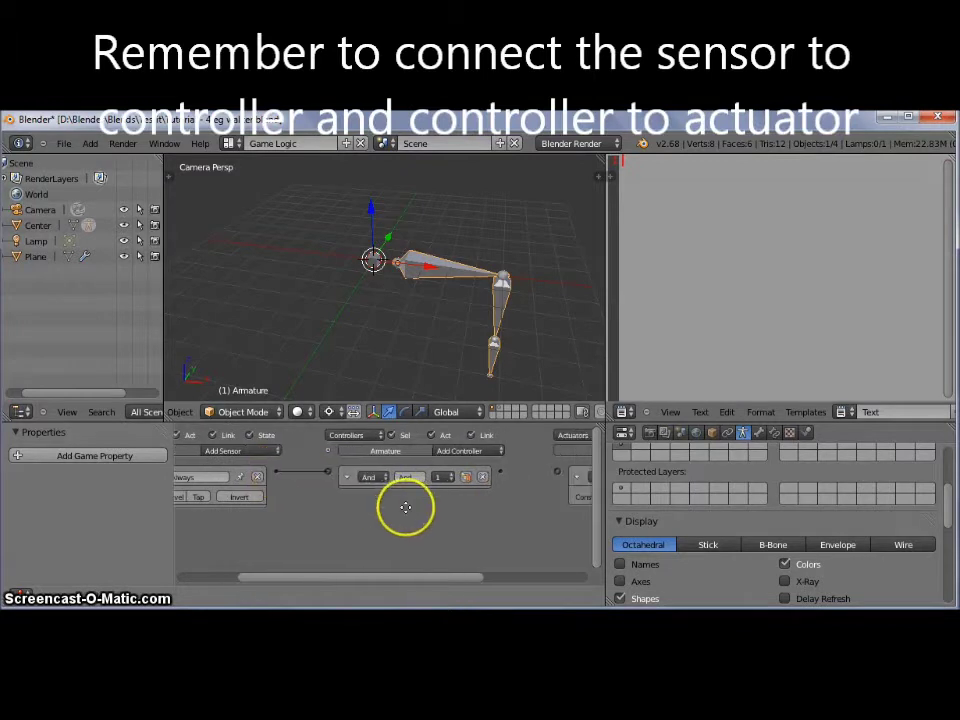
ctrl+scroll(405, 508, down, 5)
mouse_move(439, 493)
middle_down()
mouse_move(317, 493)
mouse_move(605, 489)
middle_up()
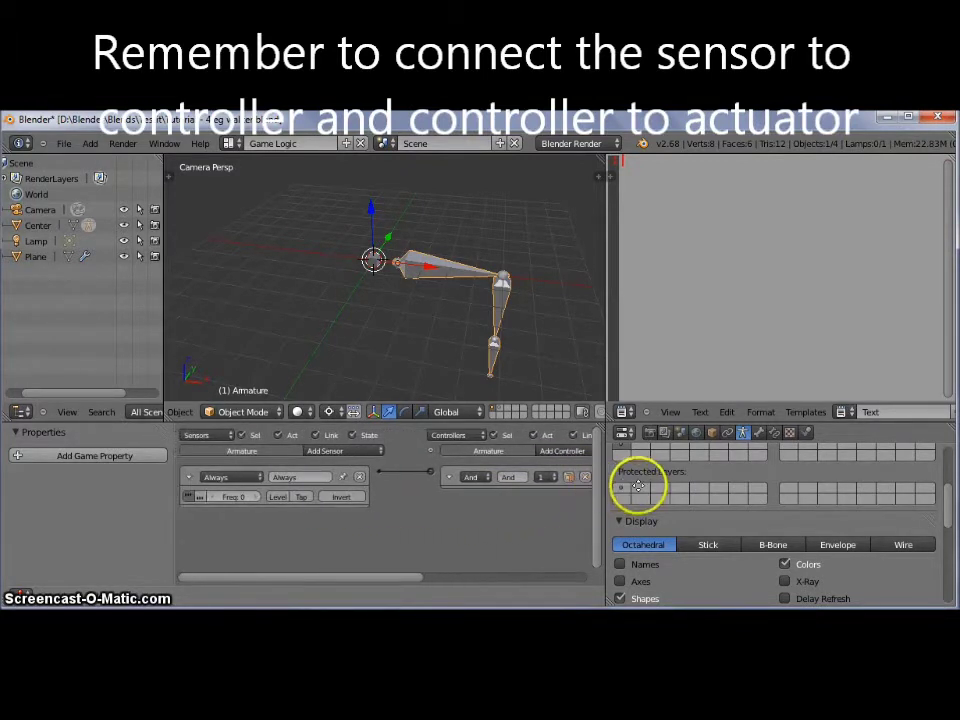
- In the Default layout, snap the 3D cursor to the leg's top joint
key(ctrl+Left)
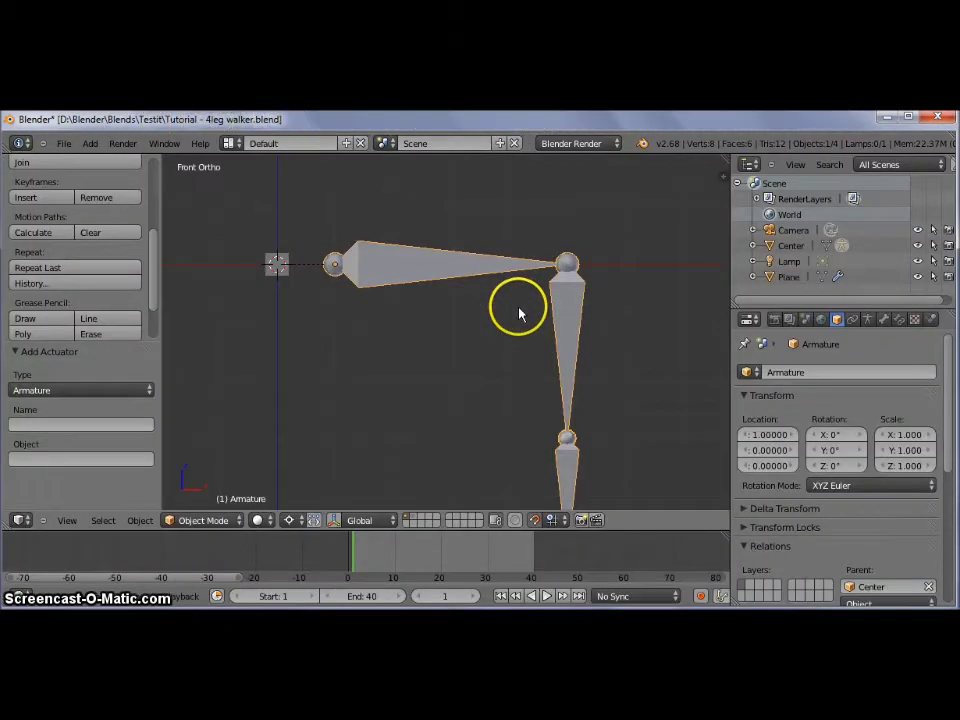
shift+middle_drag(470, 295, 465, 285)
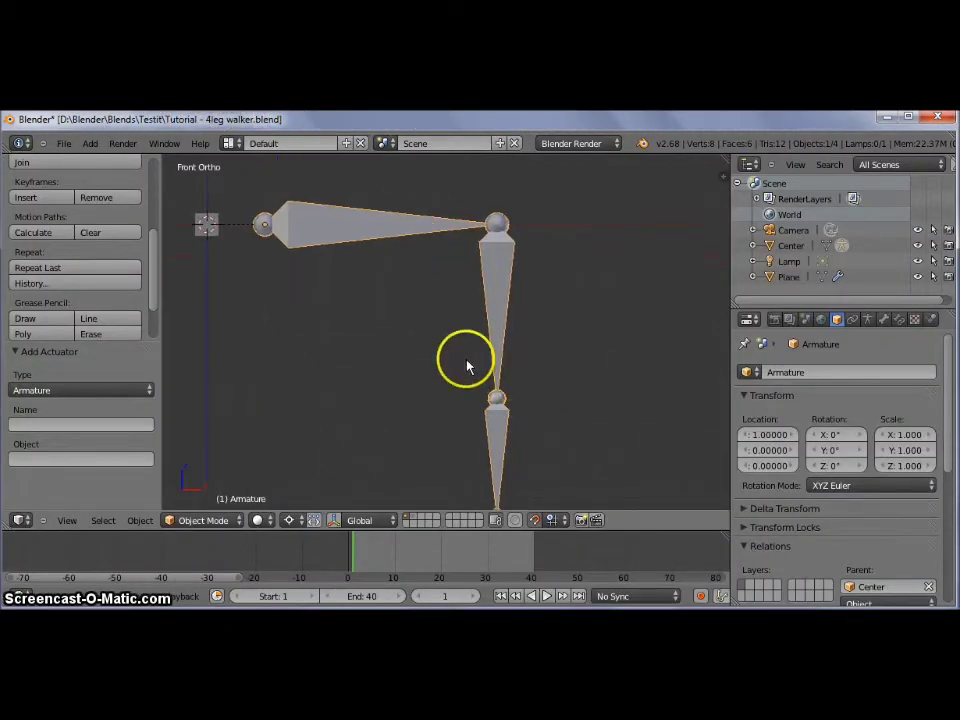
mouse_move(391, 278)
shift+middle_down()
mouse_move(476, 327)
mouse_move(522, 323)
shift+middle_up()
scroll(490, 324, up, 2)
key(shift+a)
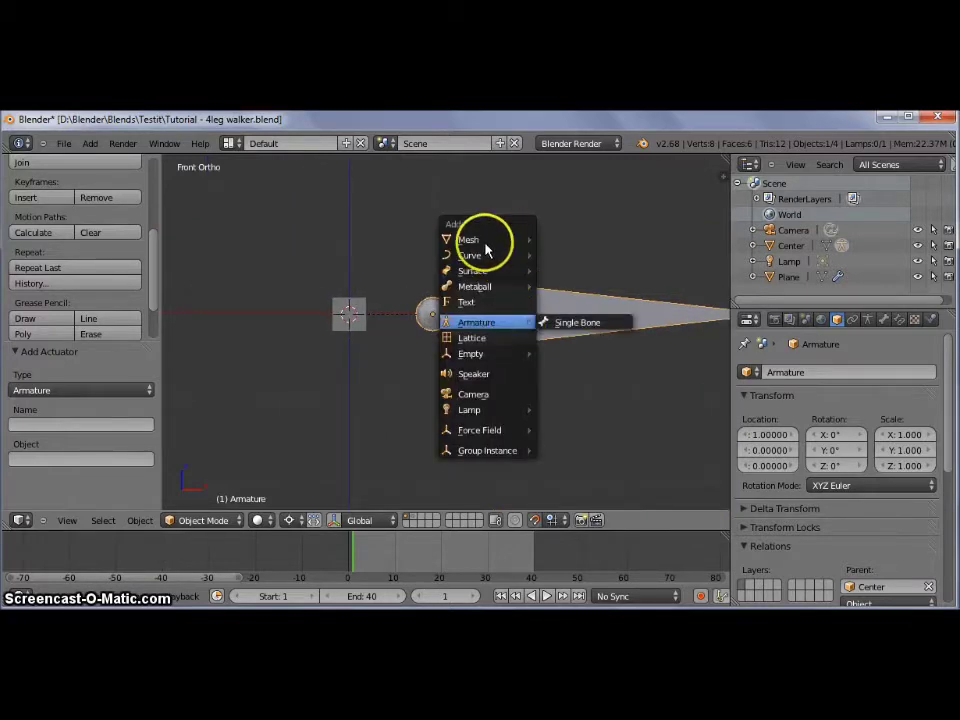
key(Escape)
key(shift+s)
click(510, 358)
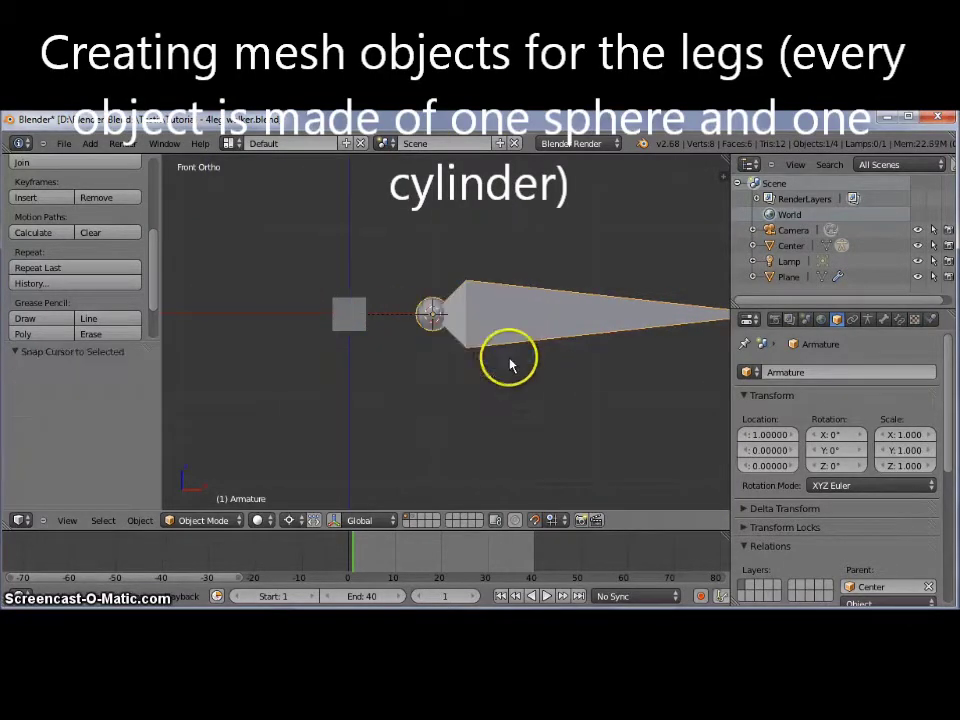
- Add a UV sphere at the joint with 8 segments and 8 rings
shift+middle_drag(557, 317, 505, 315)
key(shift+a)
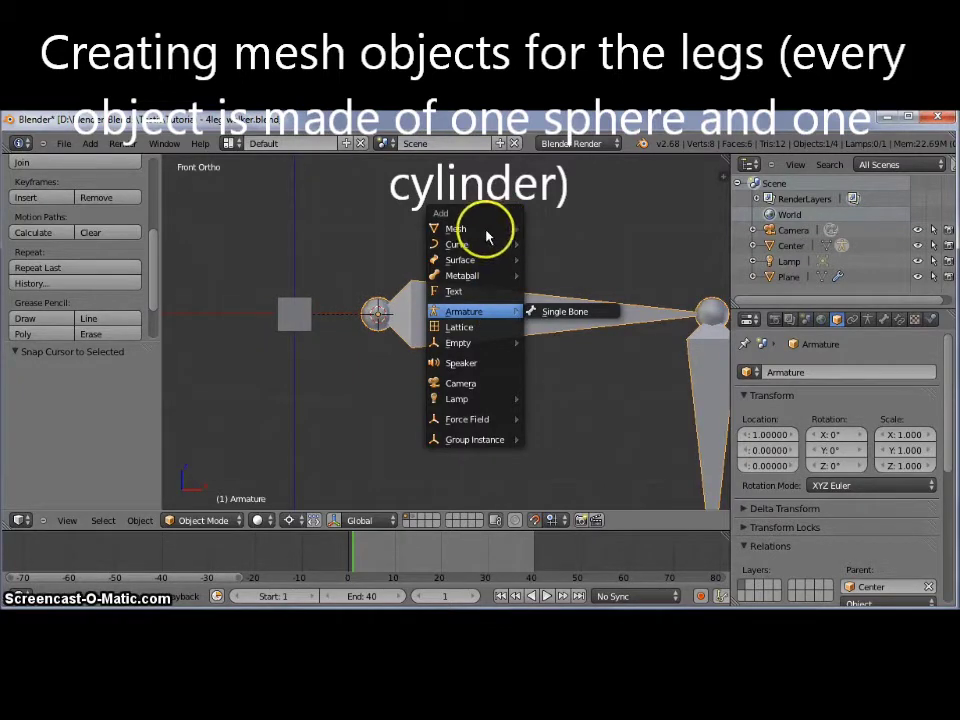
mouse_move(470, 229)
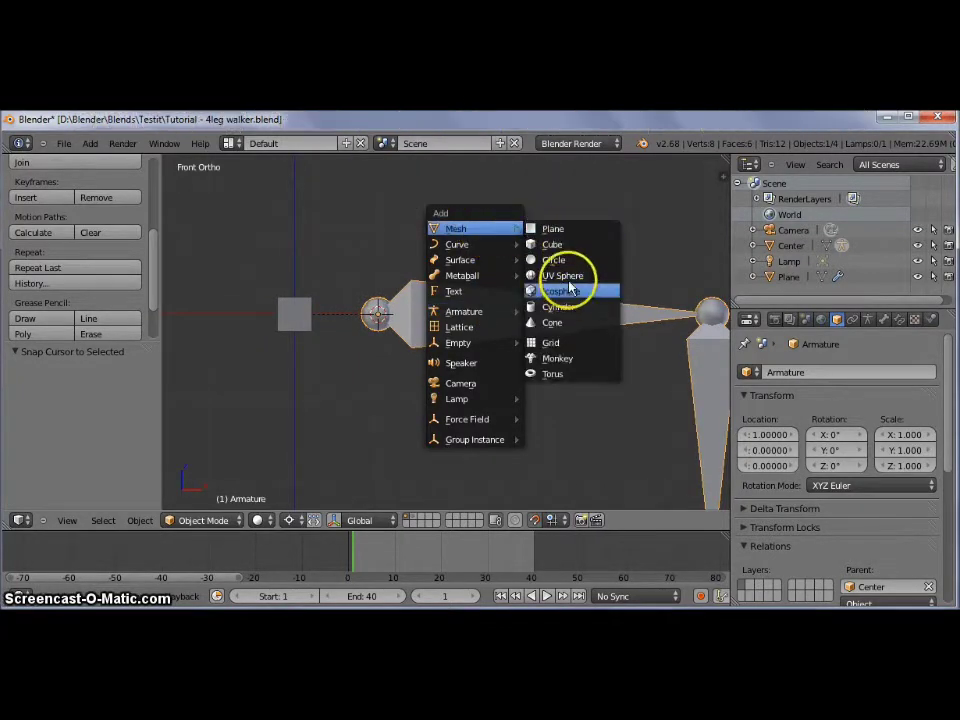
click(578, 276)
click(77, 390)
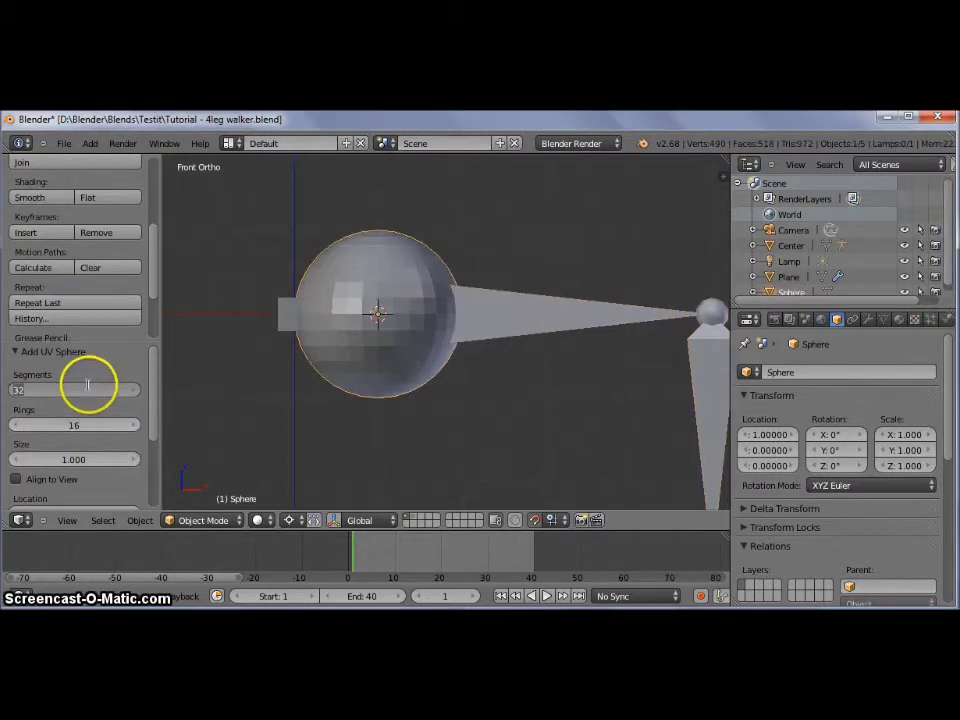
key(Return)
click(69, 425)
text(8)
key(Return)
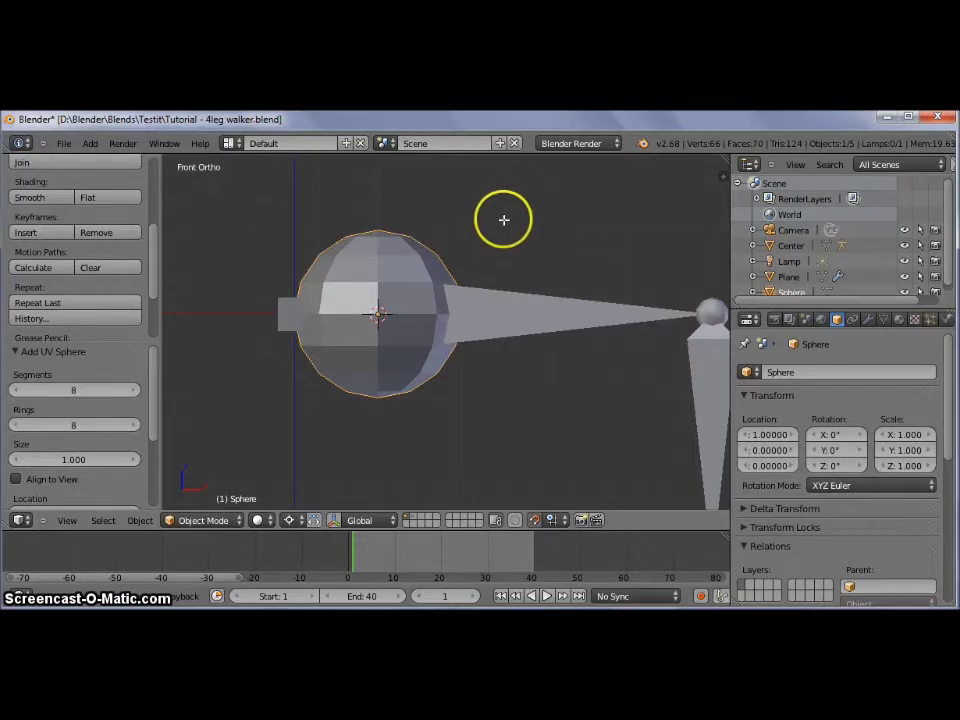
- In Edit Mode, rotate the sphere's mesh 90° and scale it to 0.4
key(Tab)
text(r90)
key(Return)
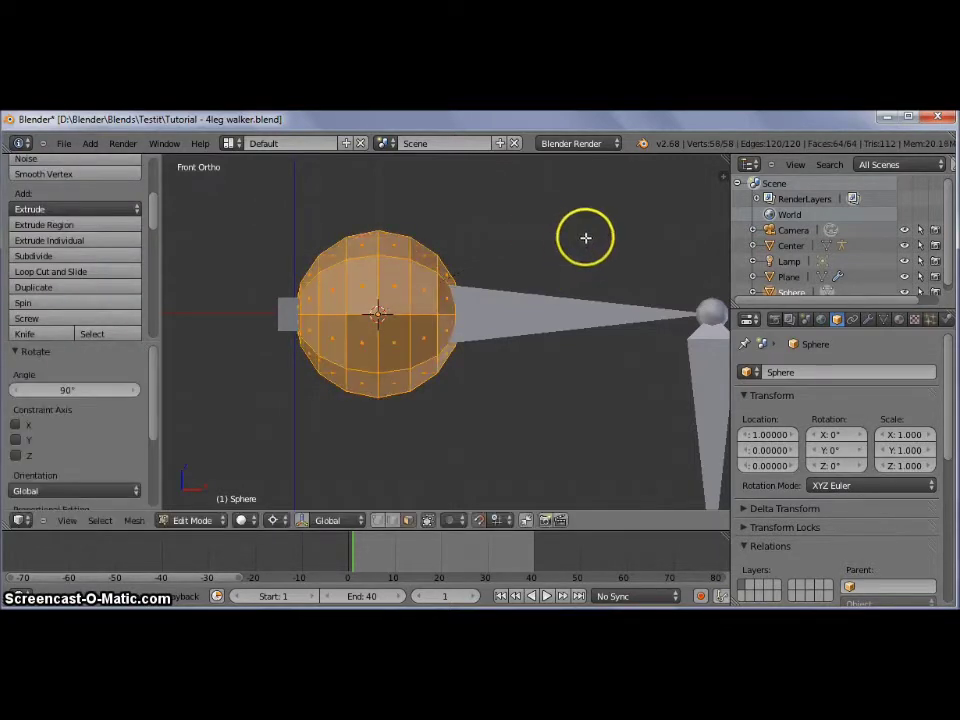
text(s.5)
key(BackSpace)
text(4)
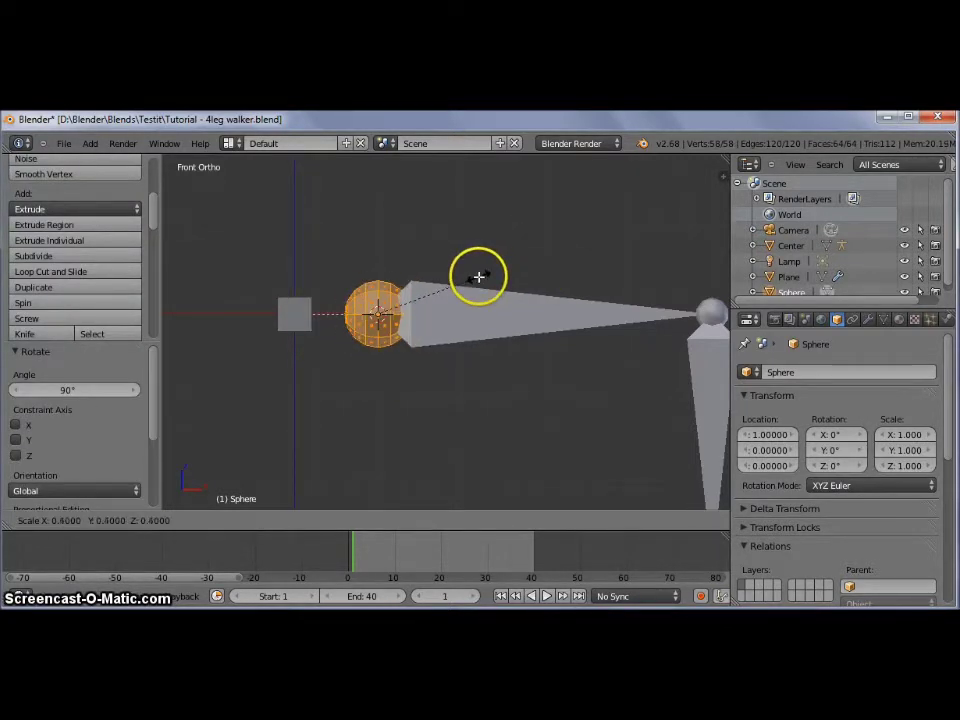
key(Return)
ctrl+scroll(443, 343, left, 2)
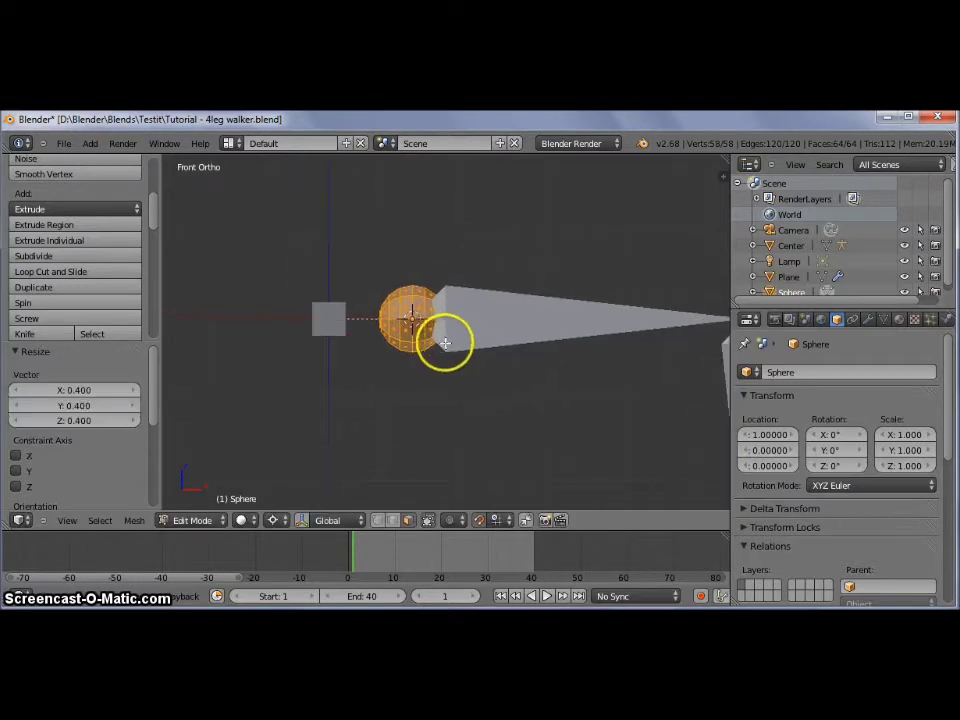
- Pick the existing Red material for the sphere from the Material tab's browse list
key(shift+a)
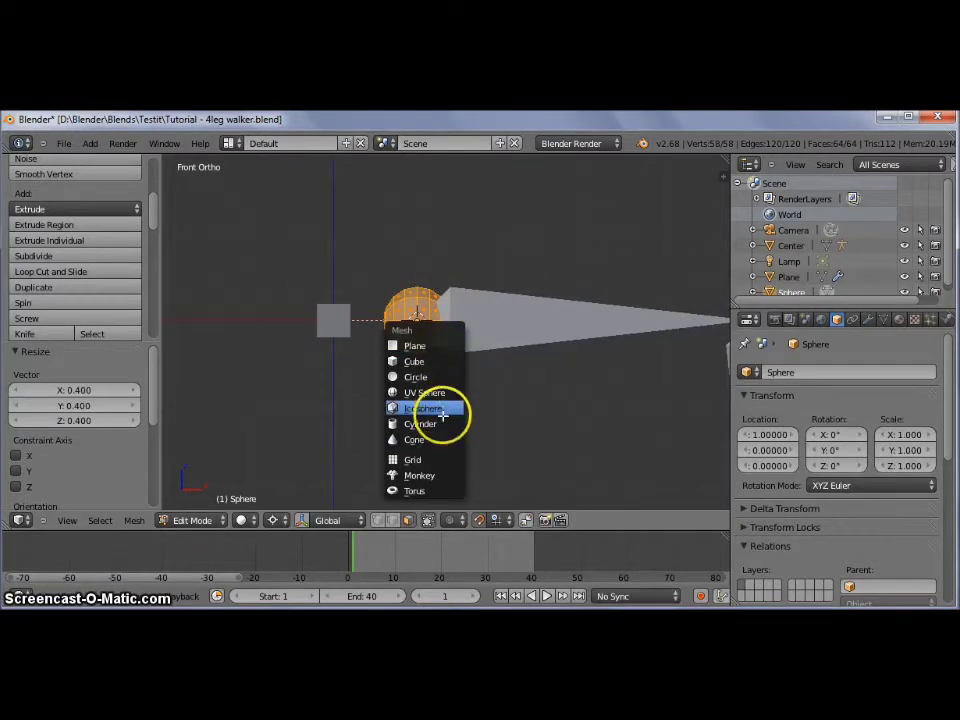
click(898, 322)
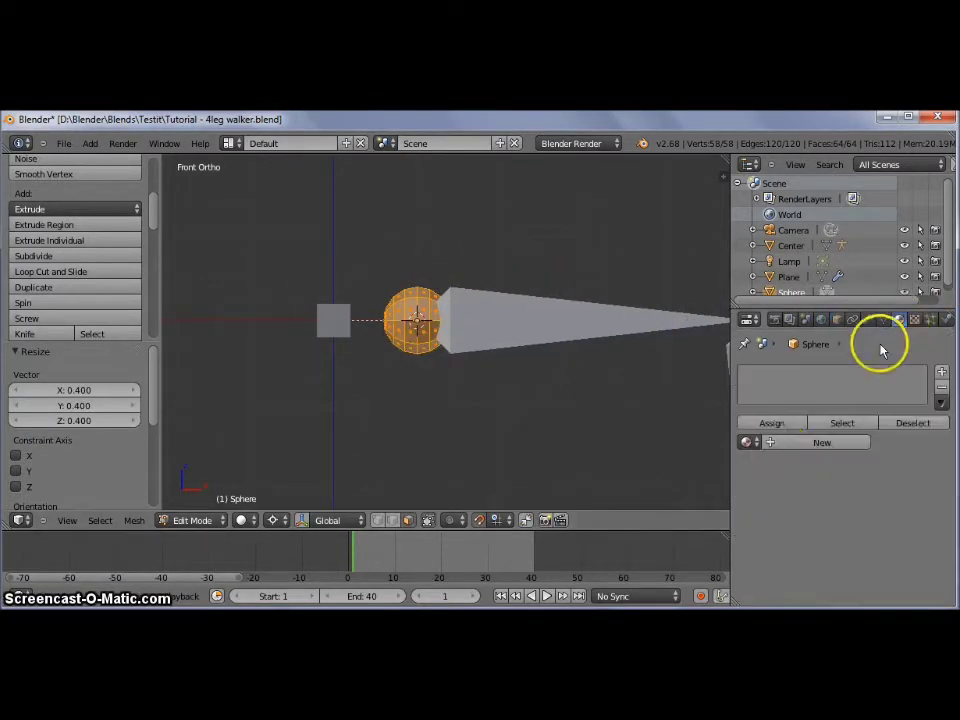
click(747, 442)
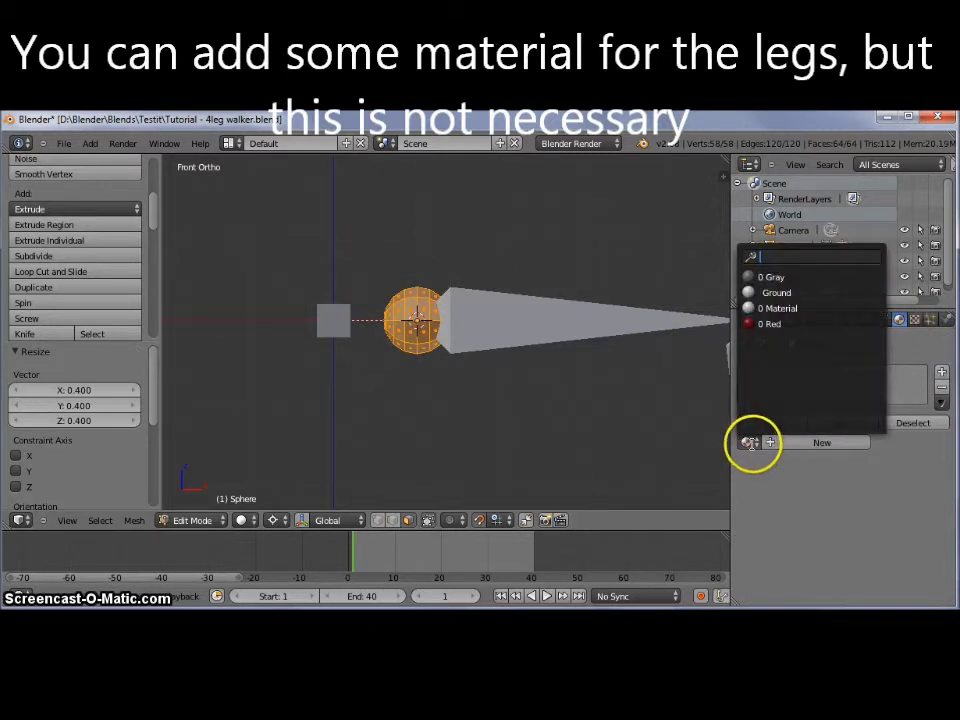
click(802, 322)
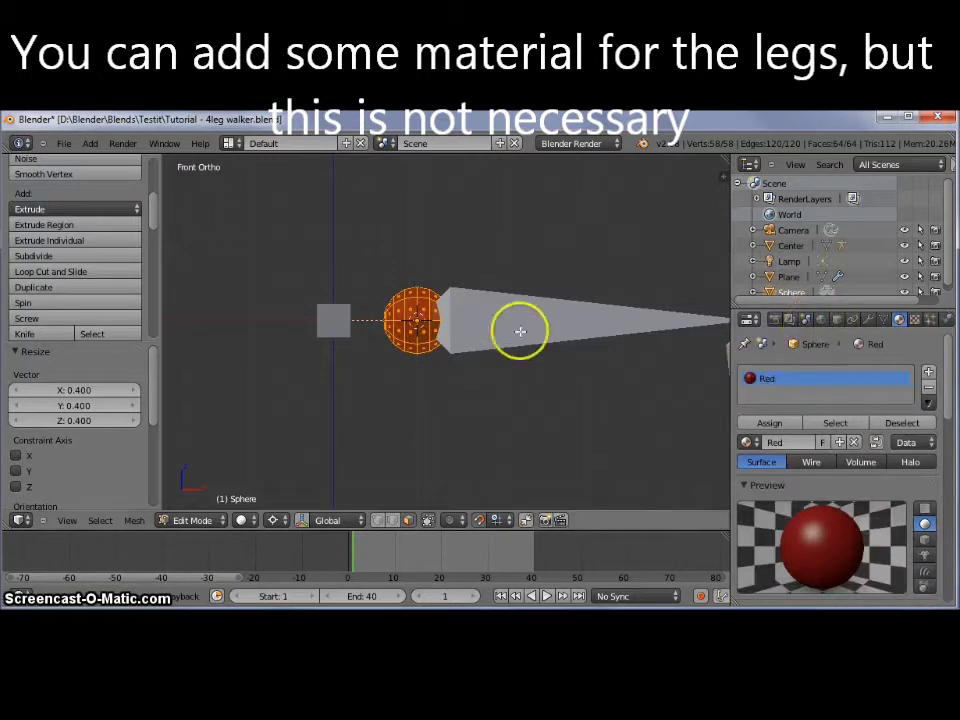
scroll(517, 332, up, 2)
key(shift+a)
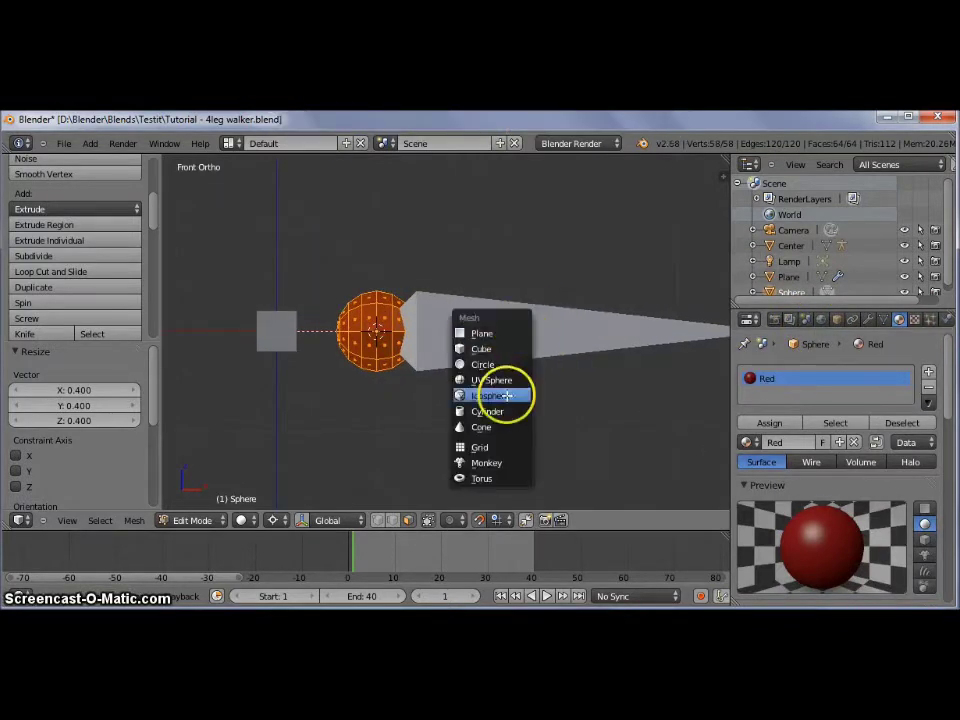
- Add an 8-vertex cylinder and raise it 1 unit along Z
click(510, 410)
click(71, 391)
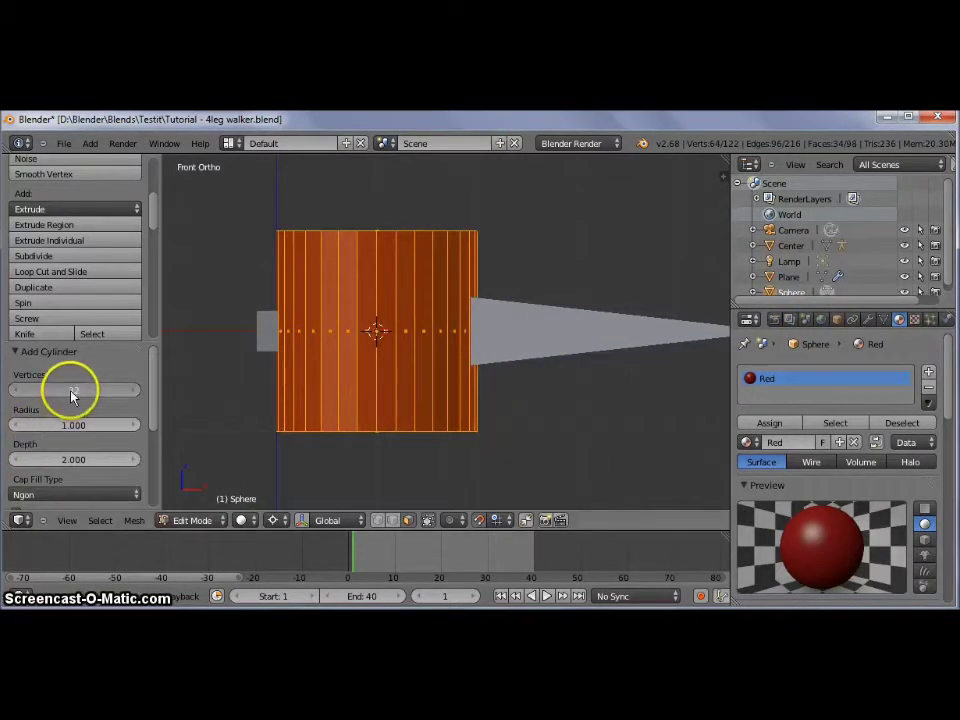
key(Return)
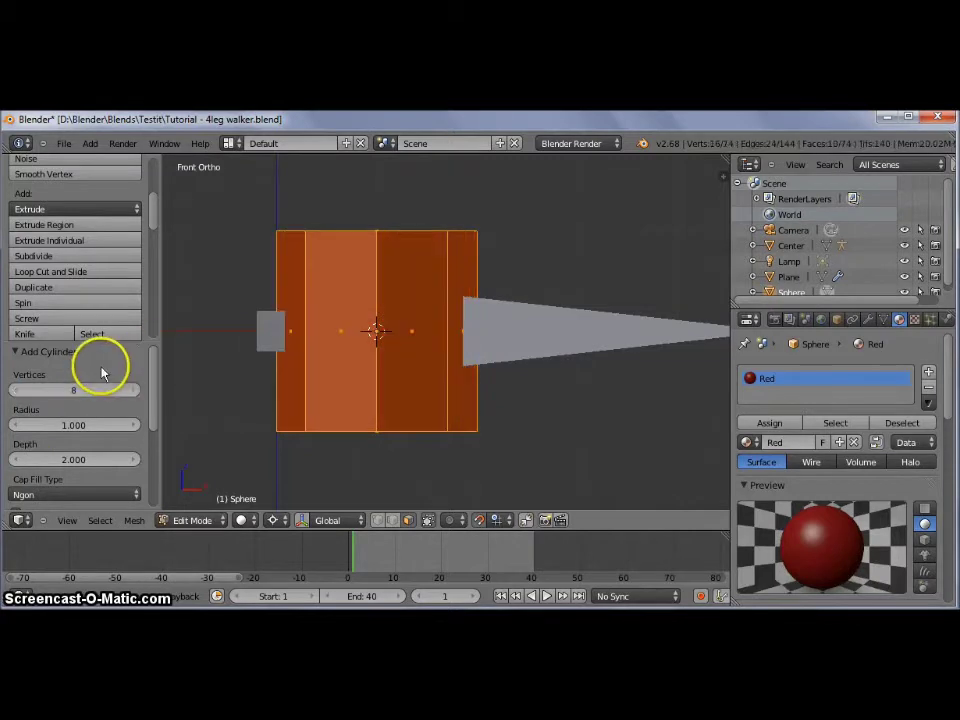
key(g)
key(z)
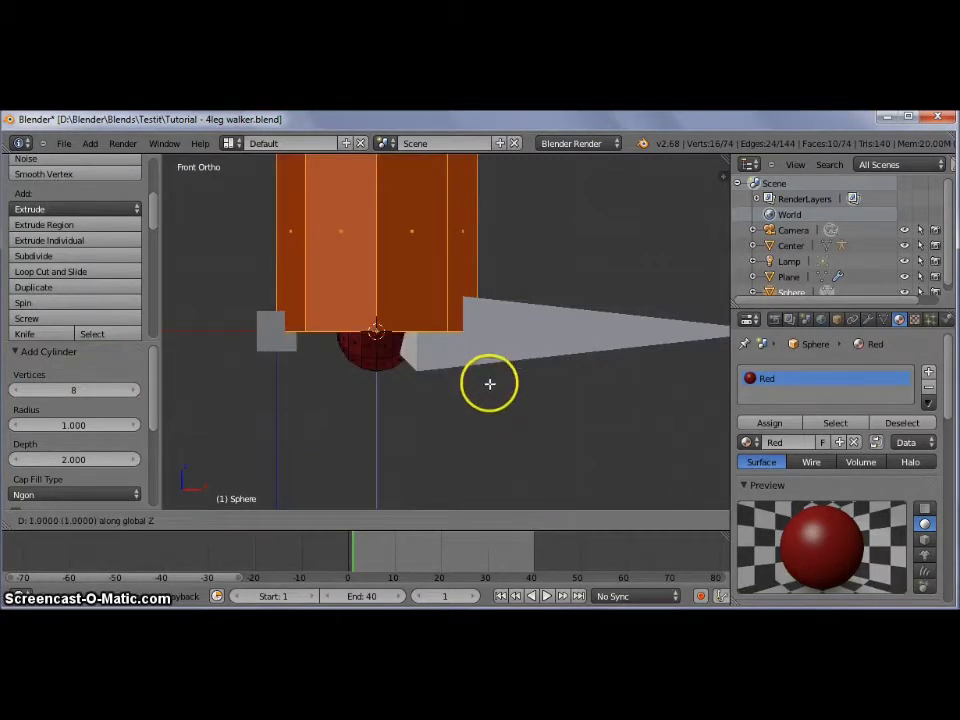
click(489, 377)
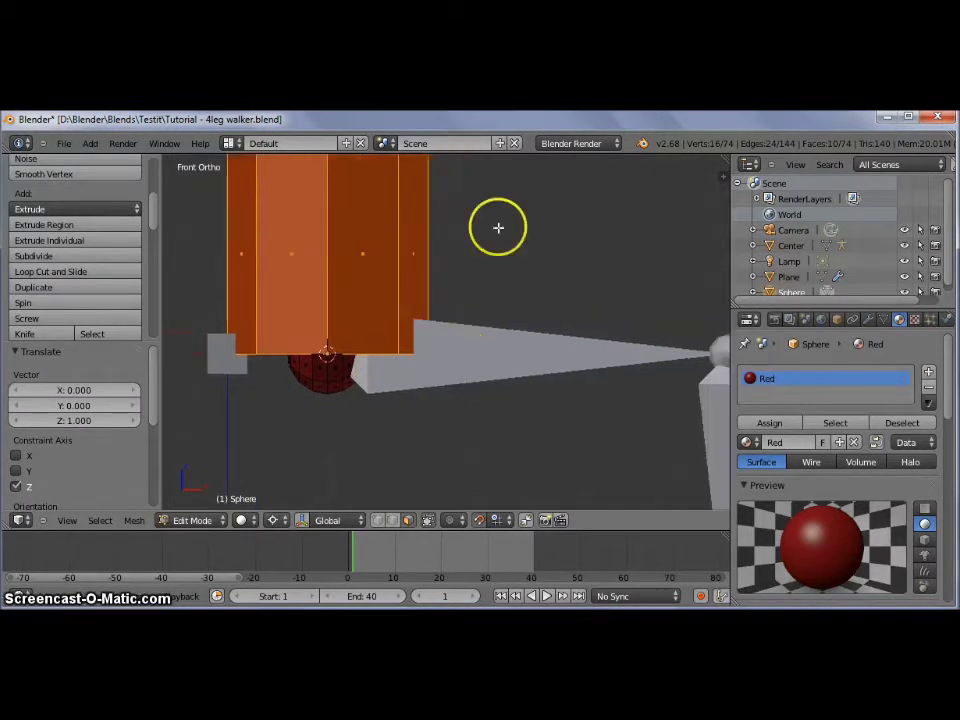
- Rotate the cylinder 90° and scale it down to 0.3
text(r90)
key(Return)
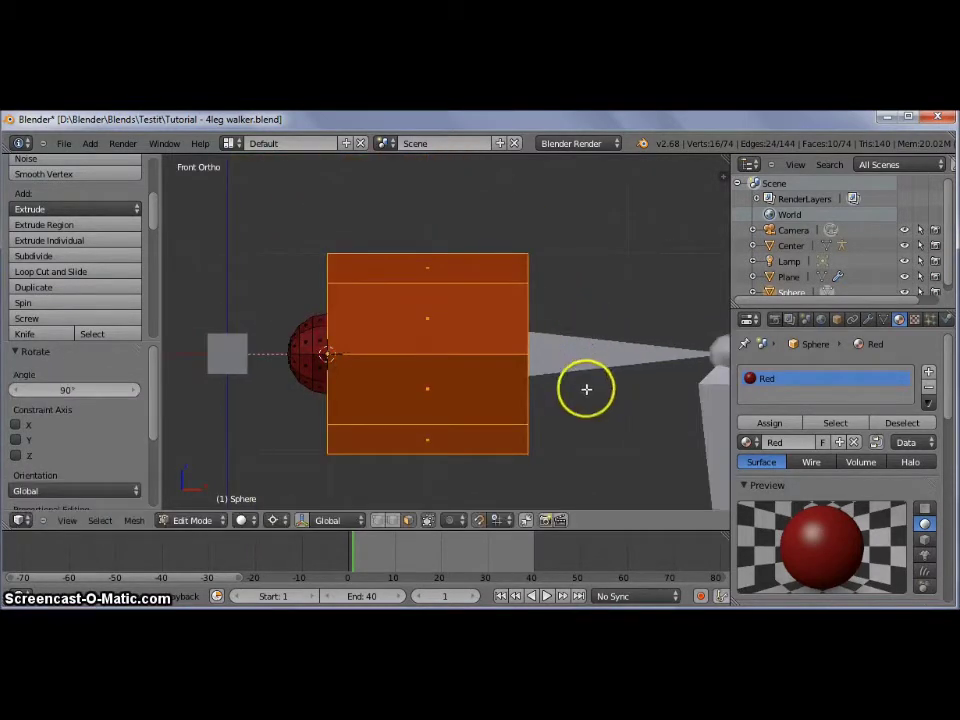
text(s0.3)
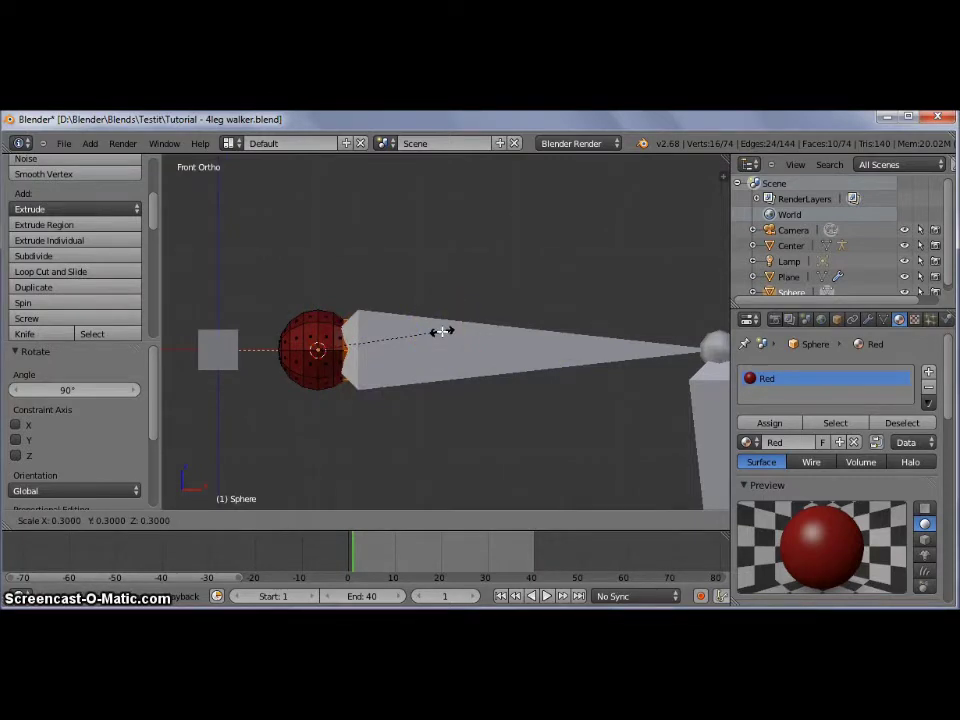
click(441, 331)
shift+middle_drag(441, 331, 314, 334)
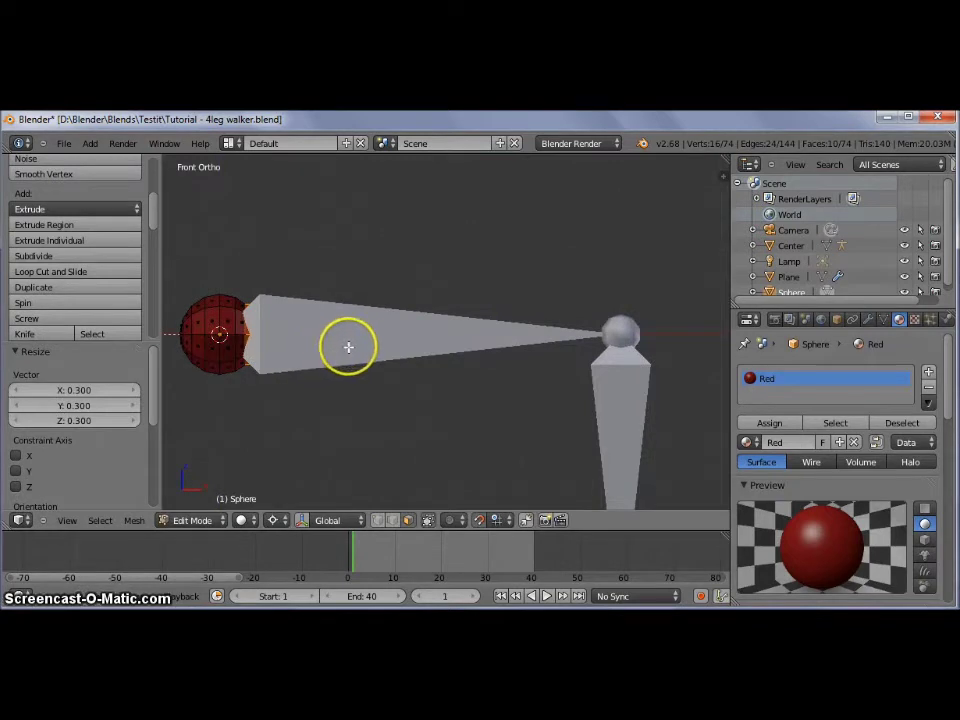
- Taper the end loop (scale X 0, then 6.7) to the next joint; add a material slot
key(s)
key(x)
text(0)
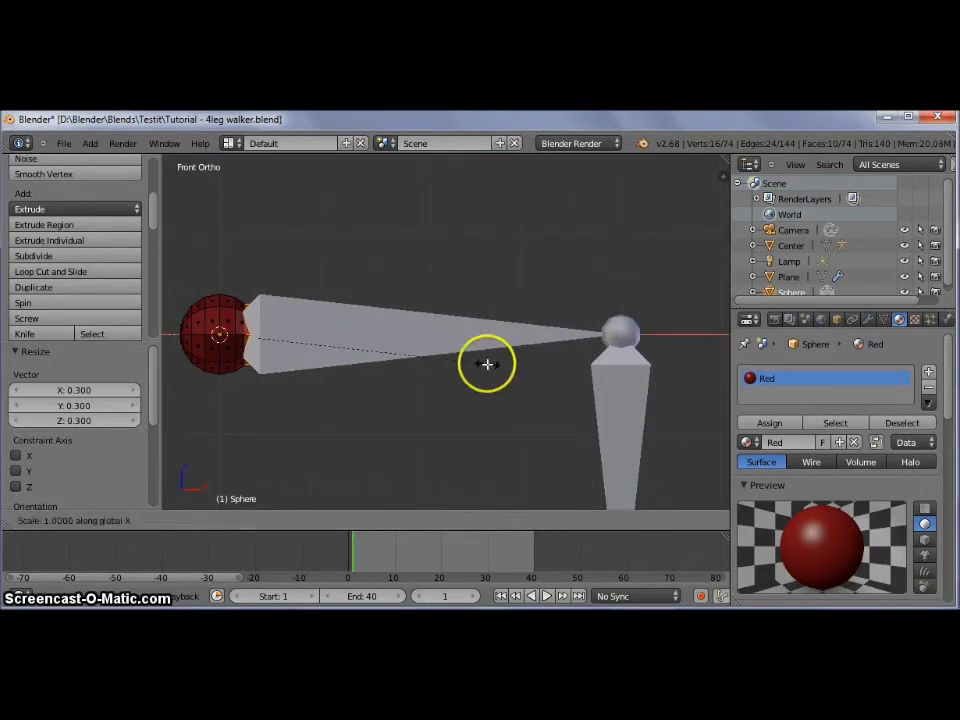
key(Return)
key(s)
key(x)
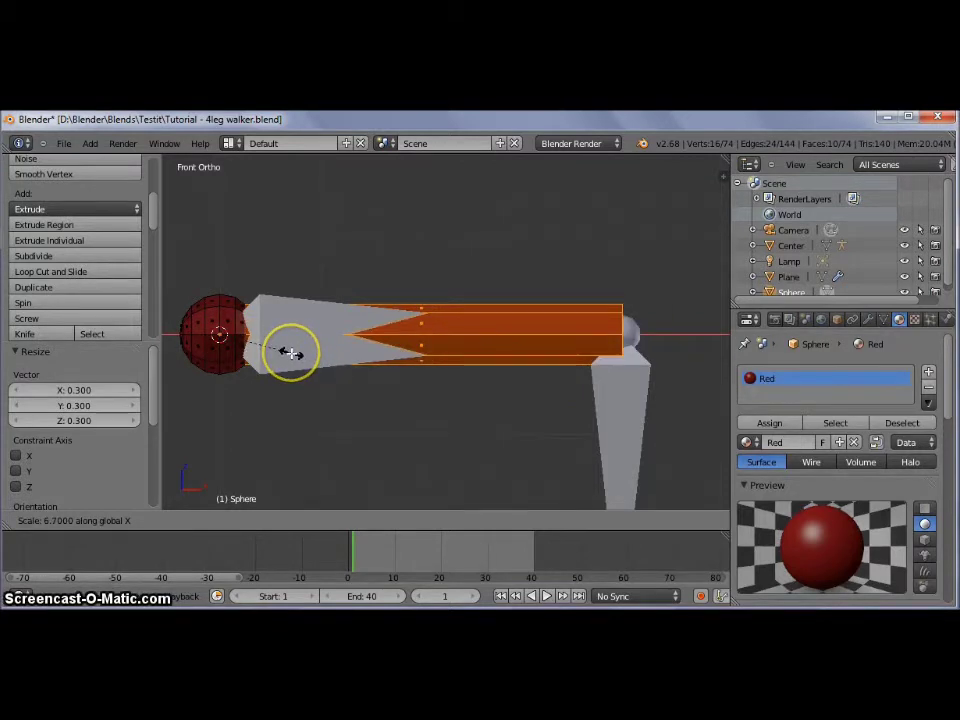
key(Return)
ctrl+scroll(550, 395, down, 2)
click(929, 371)
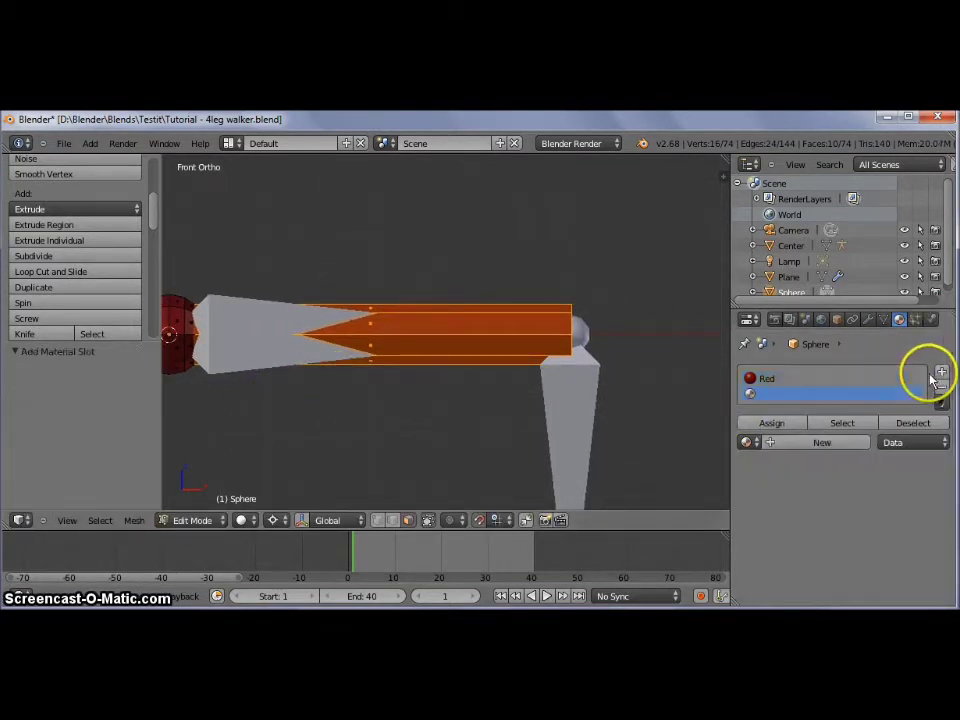
- Assign the Gray material to the selected cylinder faces and return to object mode
click(748, 442)
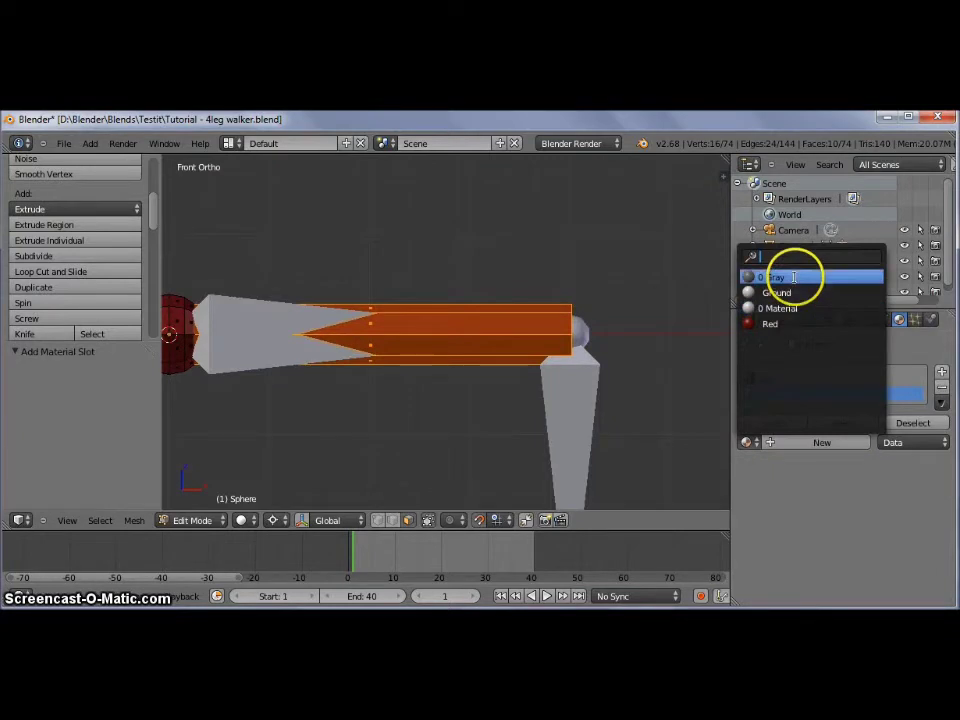
click(793, 277)
click(769, 423)
ctrl+scroll(520, 347, up, 4)
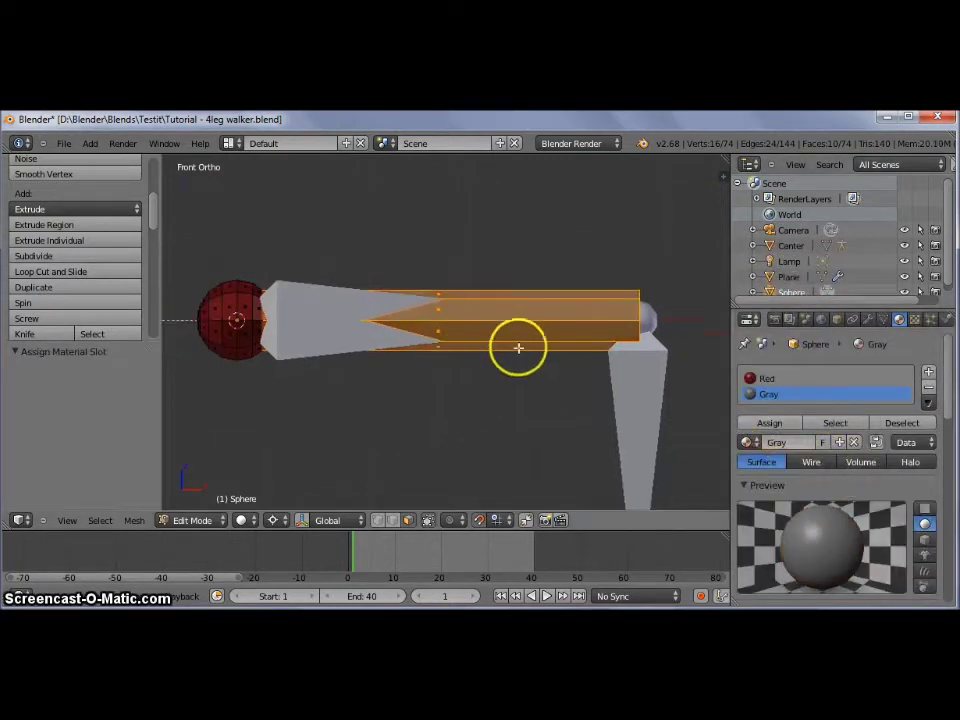
key(Tab)
ctrl+scroll(535, 364, down, 1)
ctrl+scroll(540, 364, up, 2)
- Apply Shade Smooth to the whole upper leg mesh
key(Tab)
key(a)
key(a)
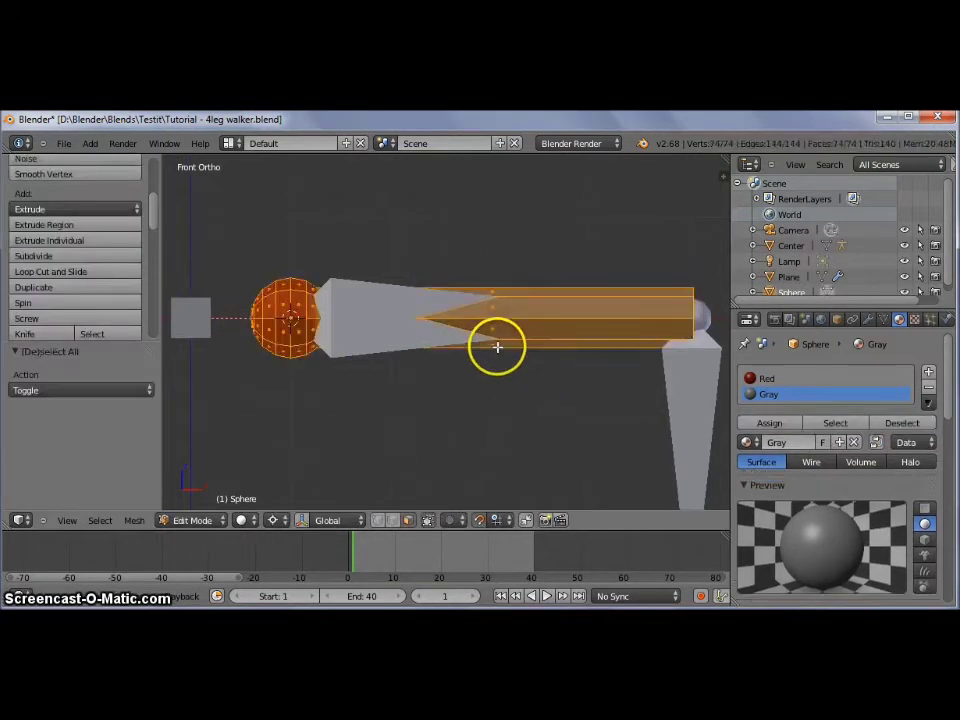
key(w)
click(457, 474)
mouse_move(482, 369)
shift+middle_down()
mouse_move(455, 374)
mouse_move(336, 298)
shift+middle_up()
key(Tab)
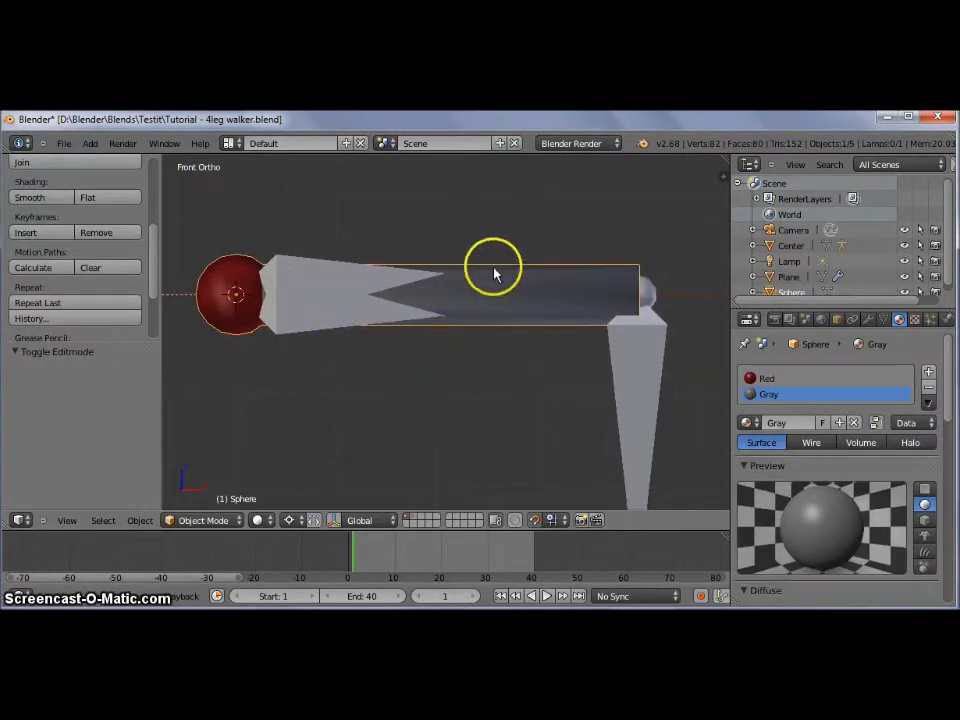
- Parent the upper leg mesh to its matching armature bone
shift+right_click(289, 263)
key(ctrl+Tab)
shift+right_click(276, 256)
key(ctrl+p)
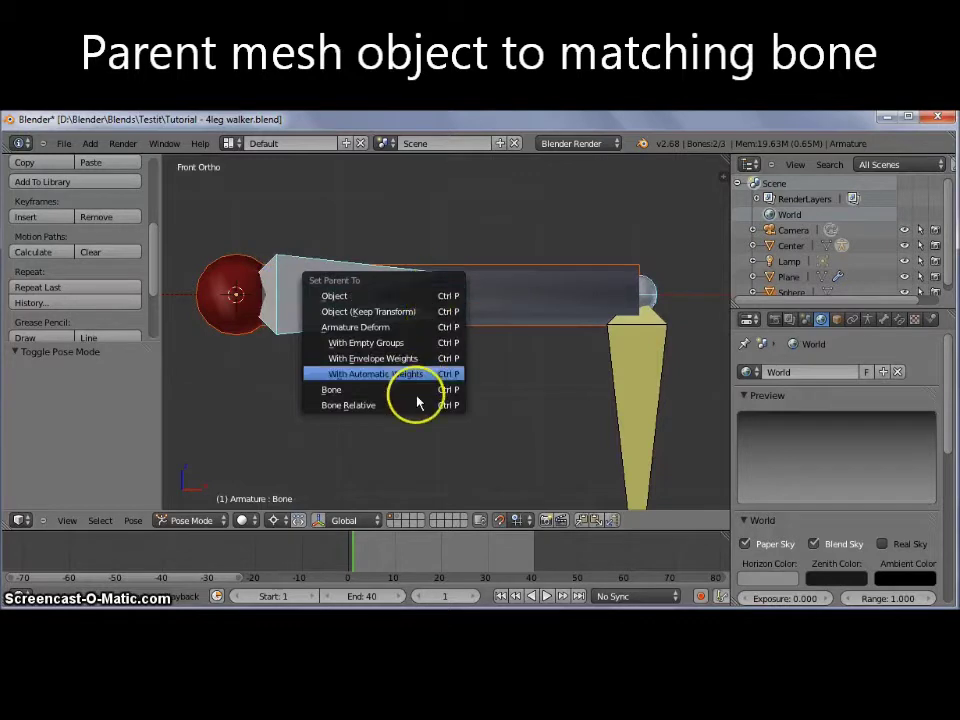
click(414, 392)
shift+middle_drag(431, 386, 470, 365)
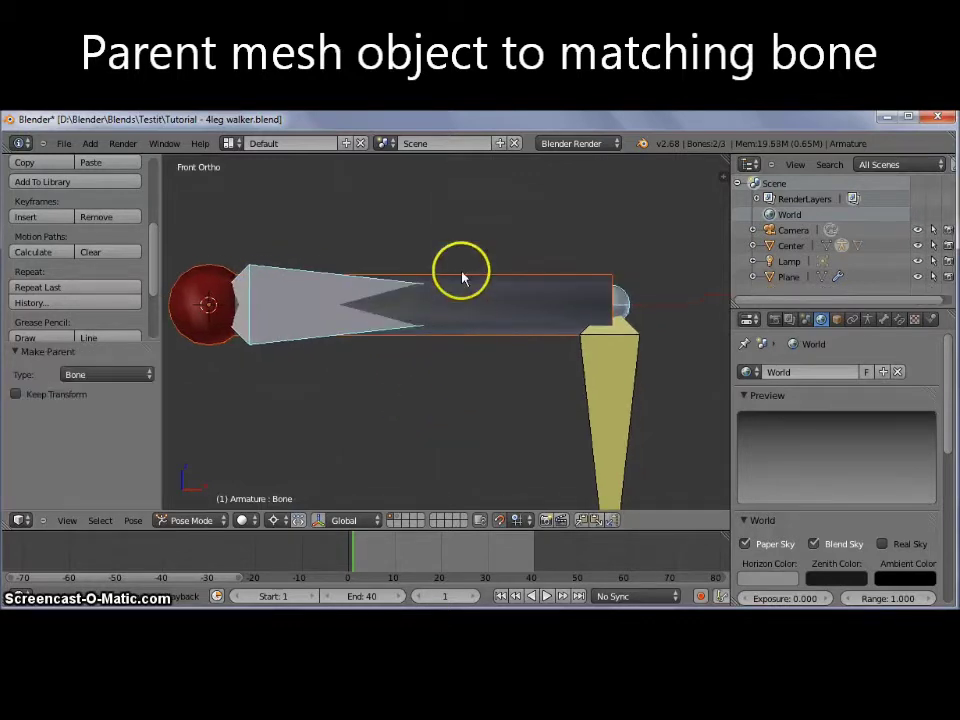
key(ctrl+Tab)
- Select the upper leg mesh and start a duplicate of it
right_click(491, 325)
shift+middle_drag(391, 404, 386, 369)
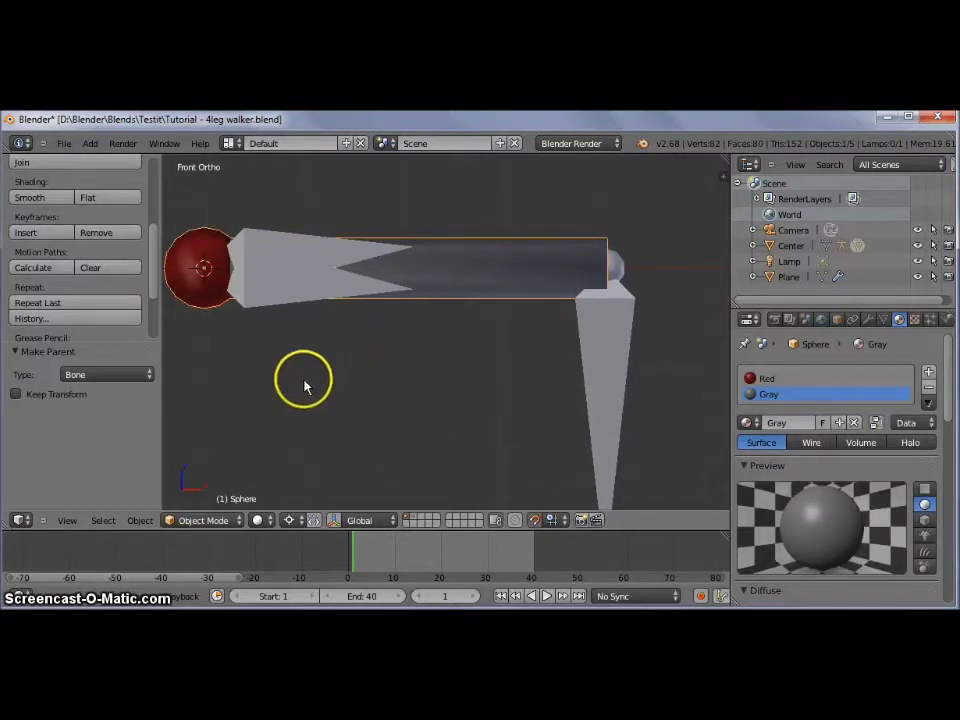
key(shift+d)
- Place the copied segment 4 units along the X axis
key(x)
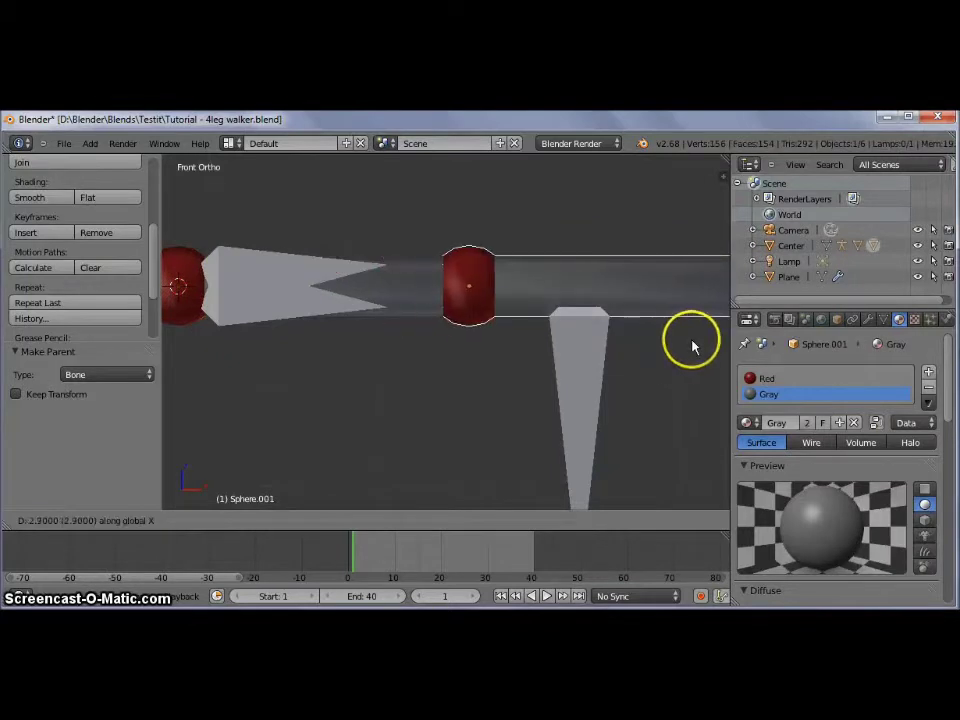
key(4)
key(Return)
mouse_move(653, 364)
shift+middle_down()
mouse_move(486, 347)
mouse_move(472, 330)
shift+middle_up()
scroll(472, 330, down, 3)
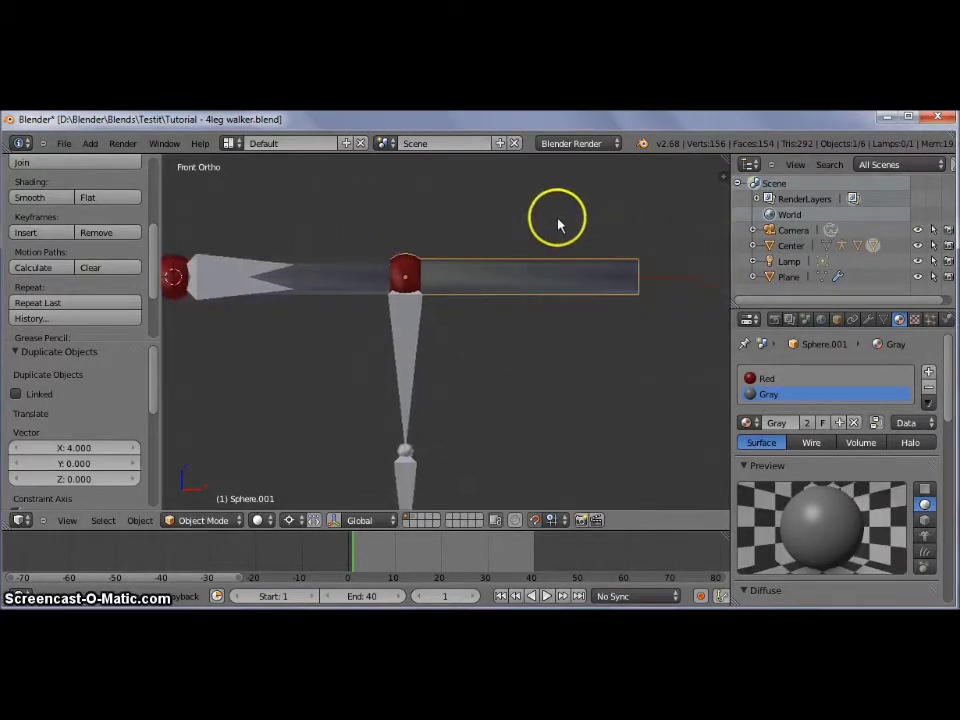
- Snap the 3D cursor to the copy and rotate it 90 degrees to hang down
key(r)
key(Escape)
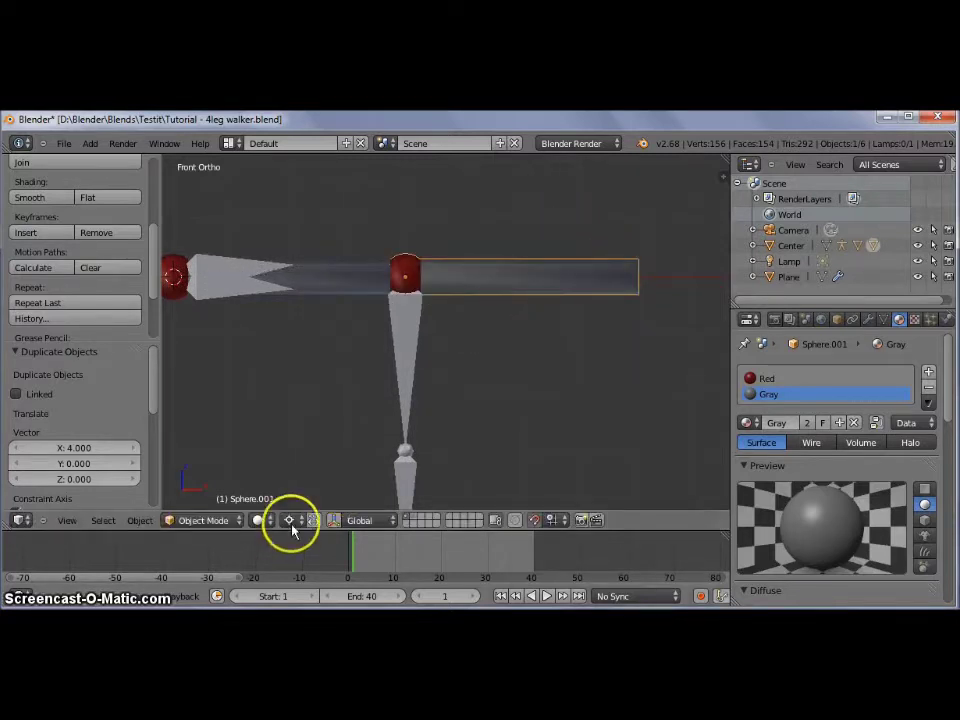
key(shift+s)
click(446, 317)
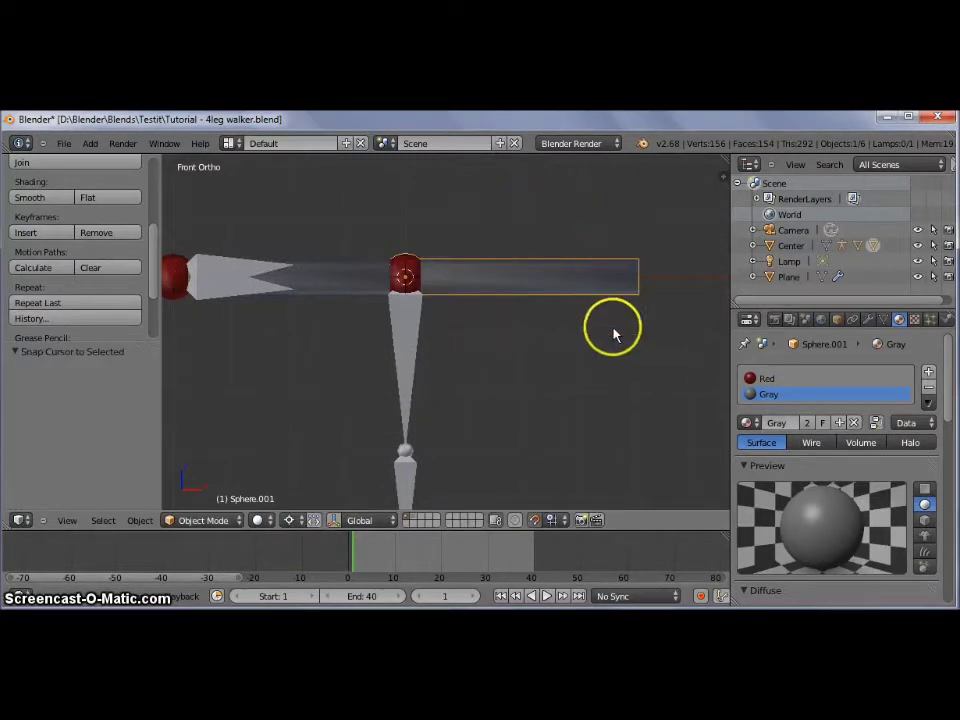
key(r)
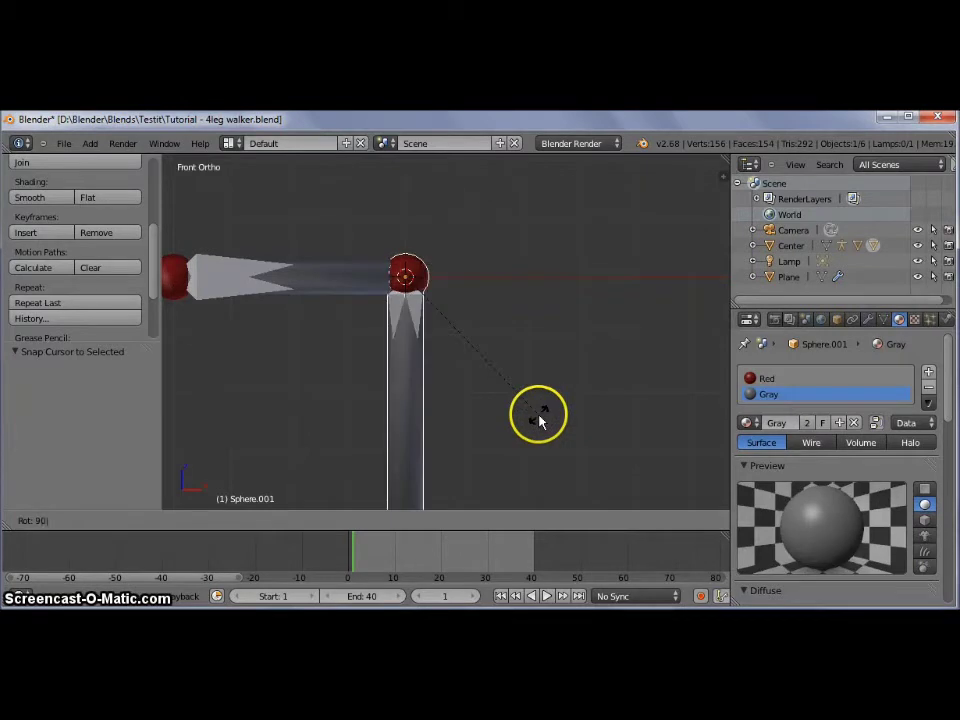
click(538, 418)
shift+middle_drag(518, 420, 544, 330)
- Shorten the bar by moving its end vertex ring 1 unit along Z
key(Tab)
key(ctrl+Tab)
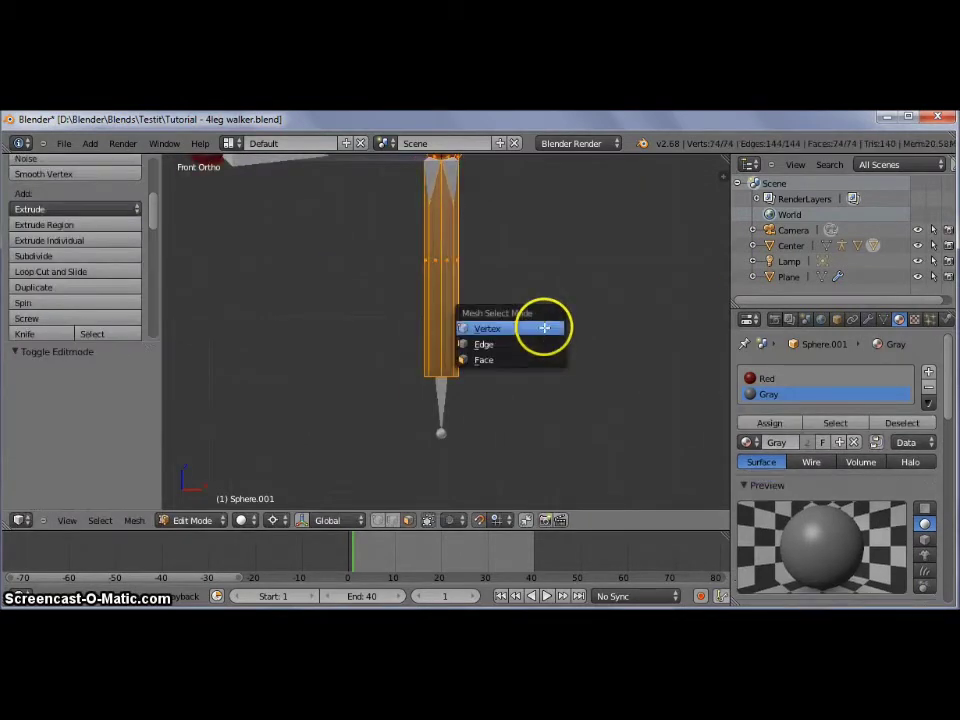
click(544, 328)
scroll(467, 399, up, 2)
key(z)
alt+right_click(422, 400)
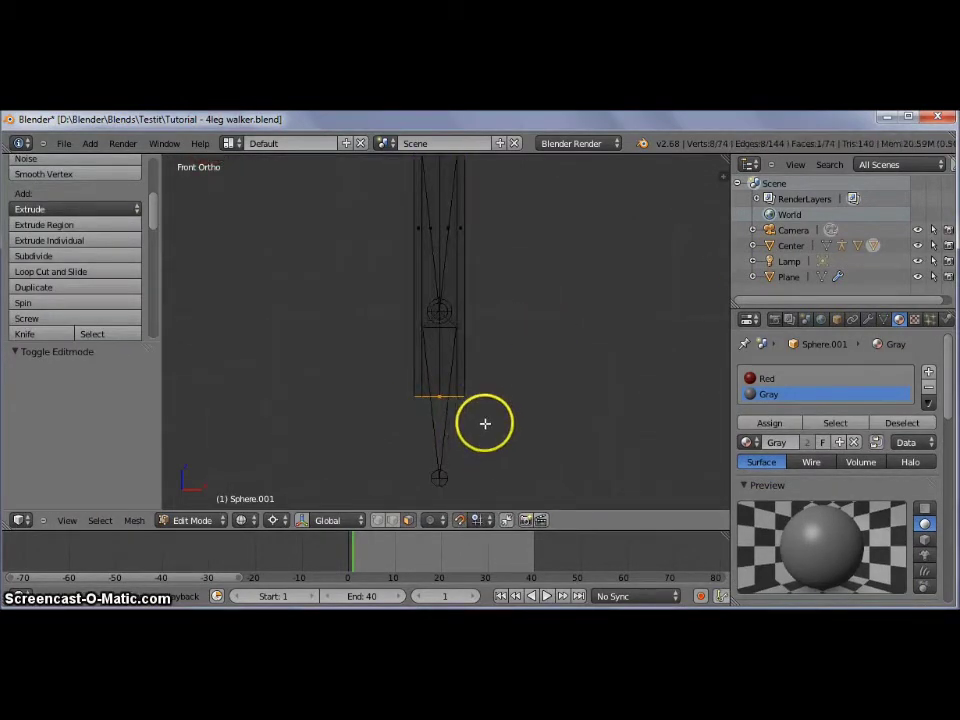
key(g)
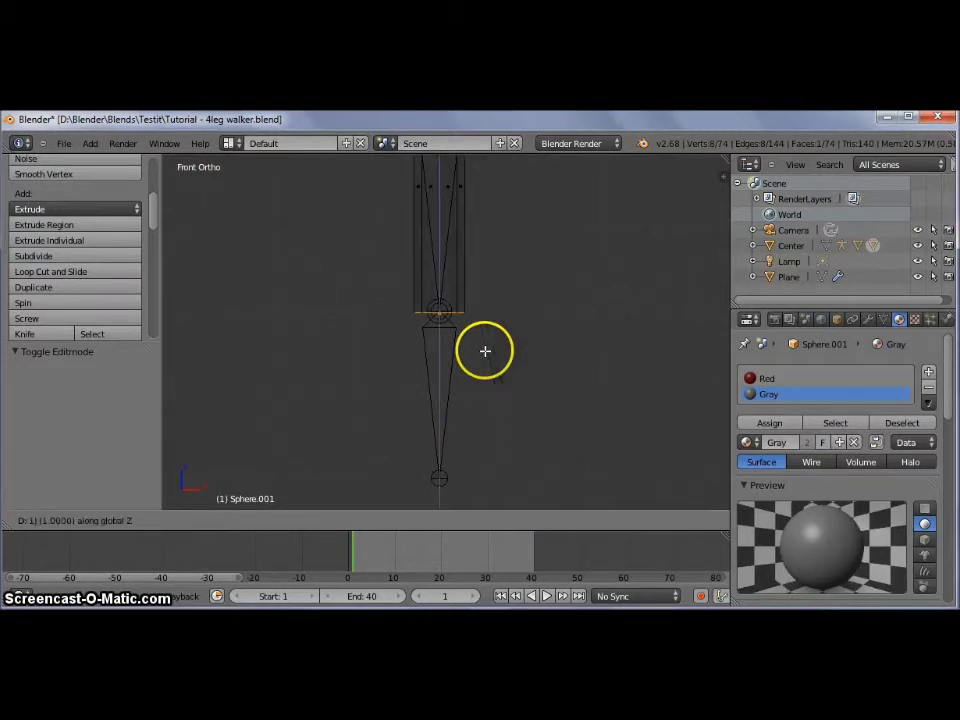
click(484, 349)
shift+middle_drag(506, 362, 539, 451)
key(Tab)
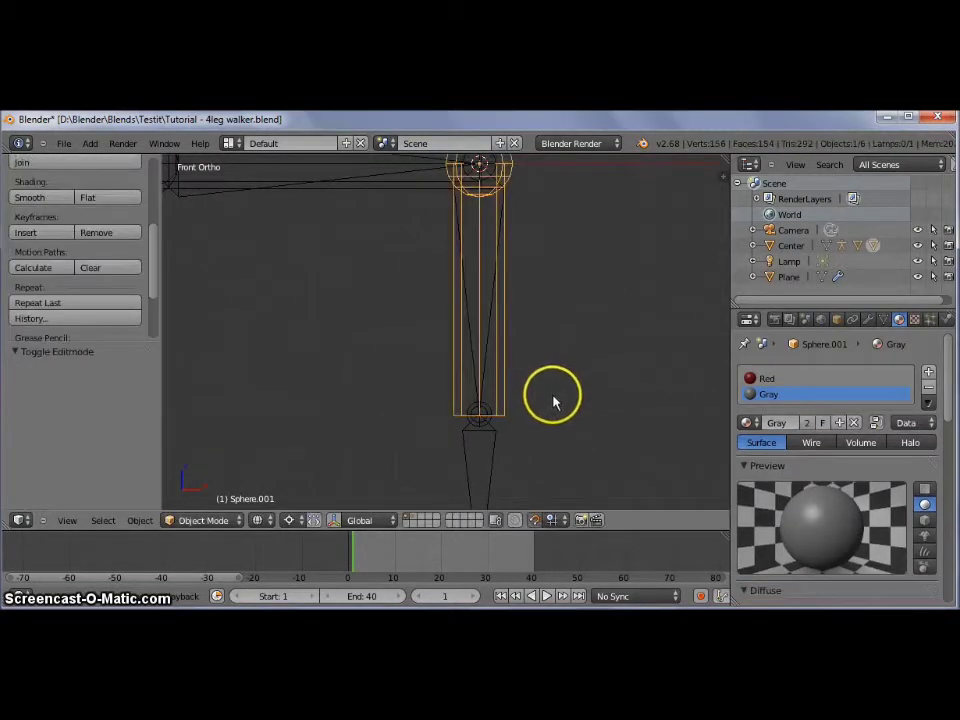
key(z)
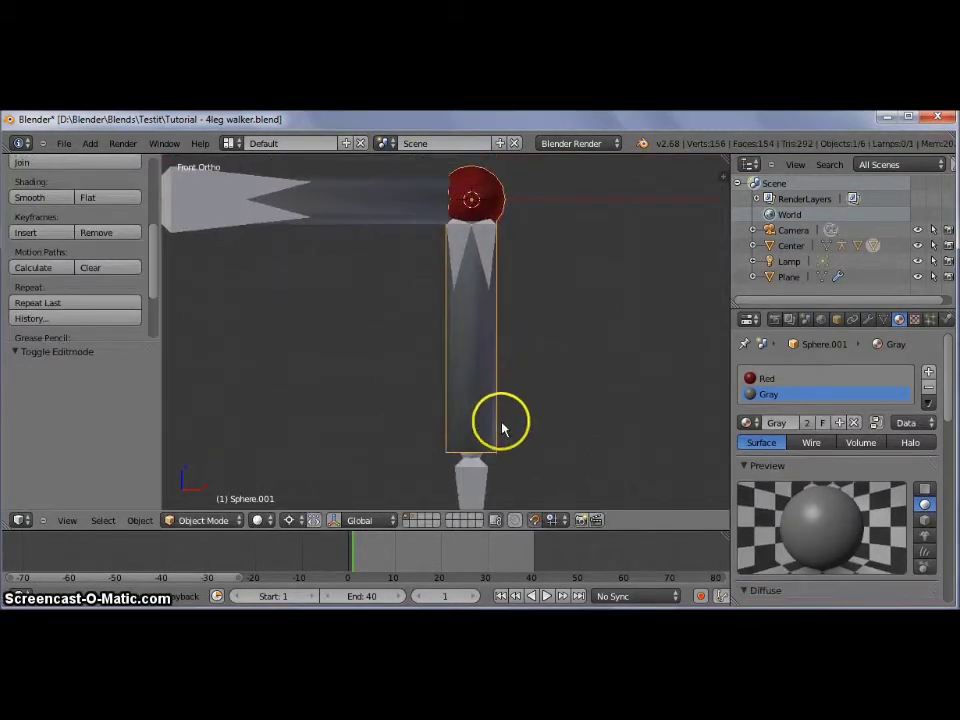
- Parent the second leg segment to its bone in pose mode
right_click(474, 478)
key(ctrl+Tab)
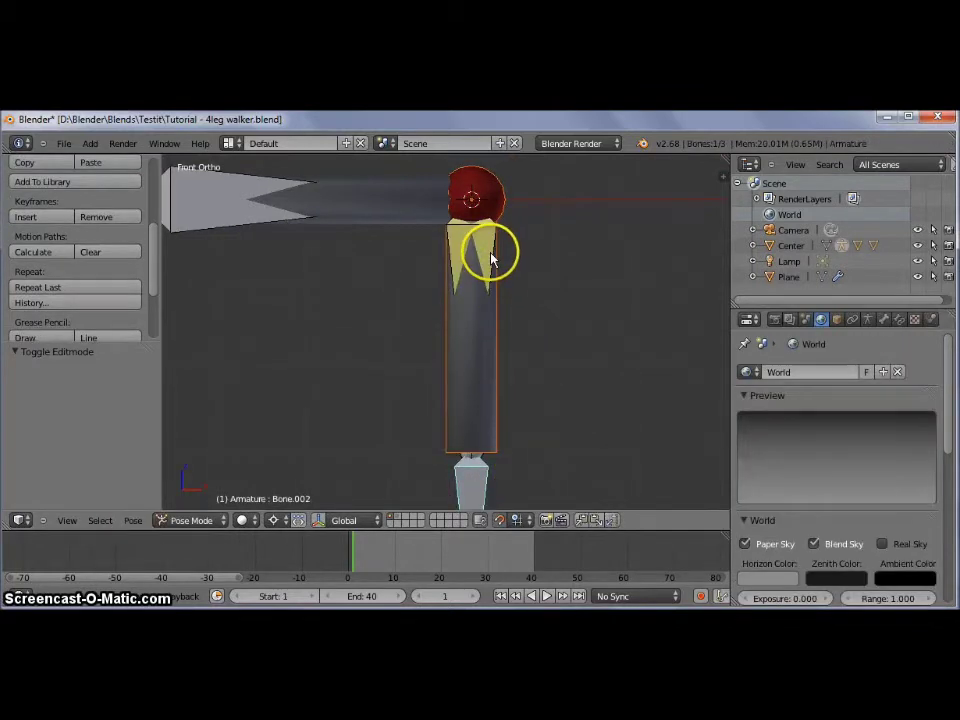
right_click(491, 258)
key(ctrl+p)
click(533, 308)
- Select the second leg segment and duplicate it
right_click(501, 403)
scroll(506, 460, down, 2)
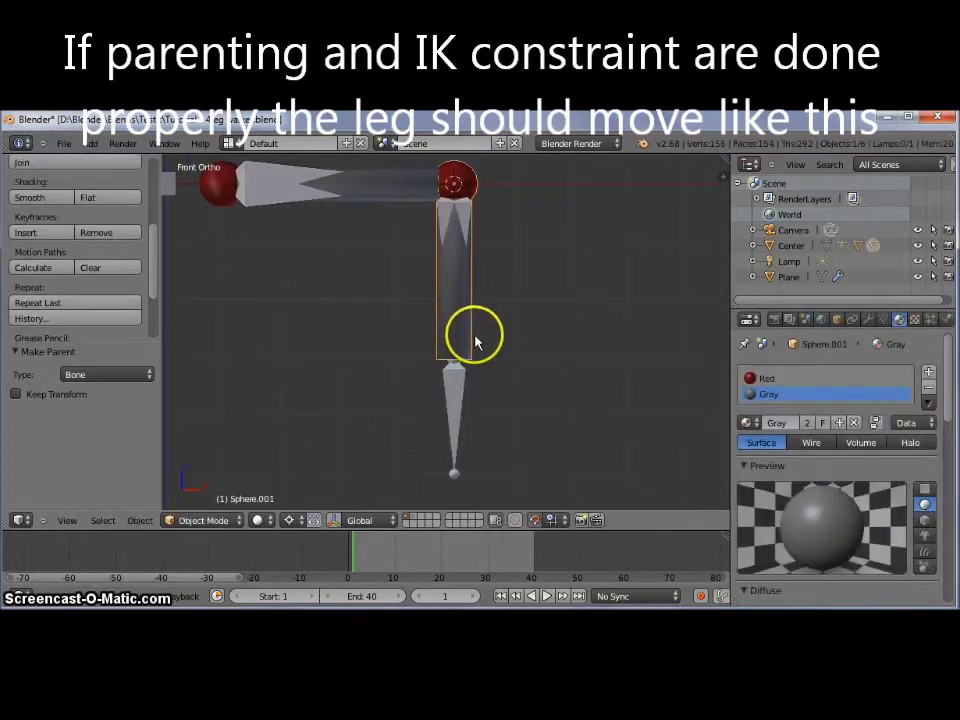
key(shift+d)
- Place the duplicate 3 units lower along Z
key(z)
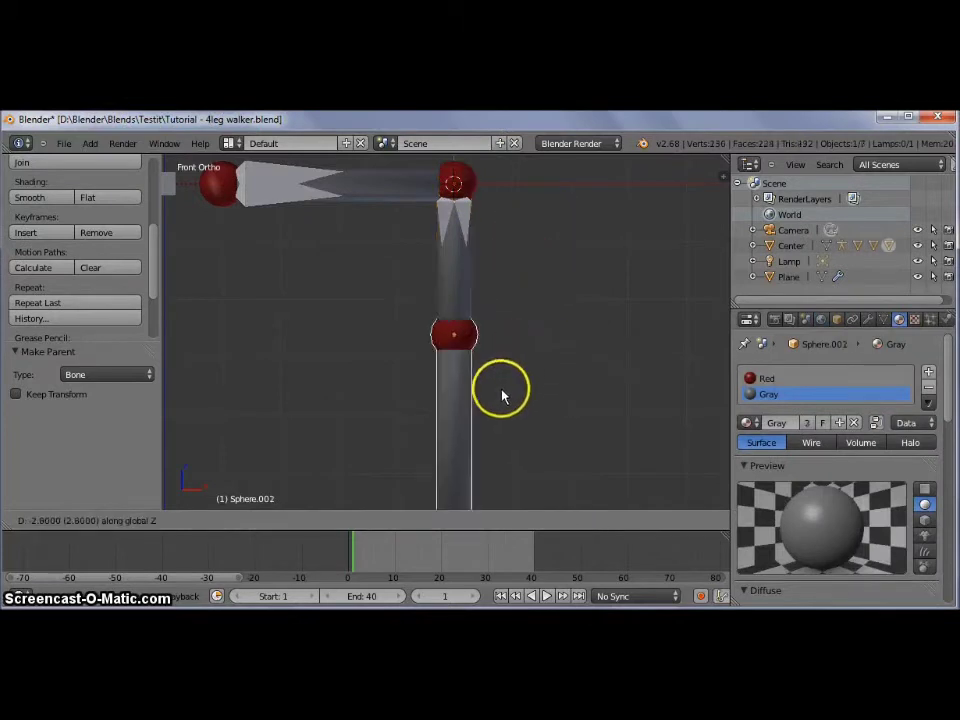
text(3)
key(Return)
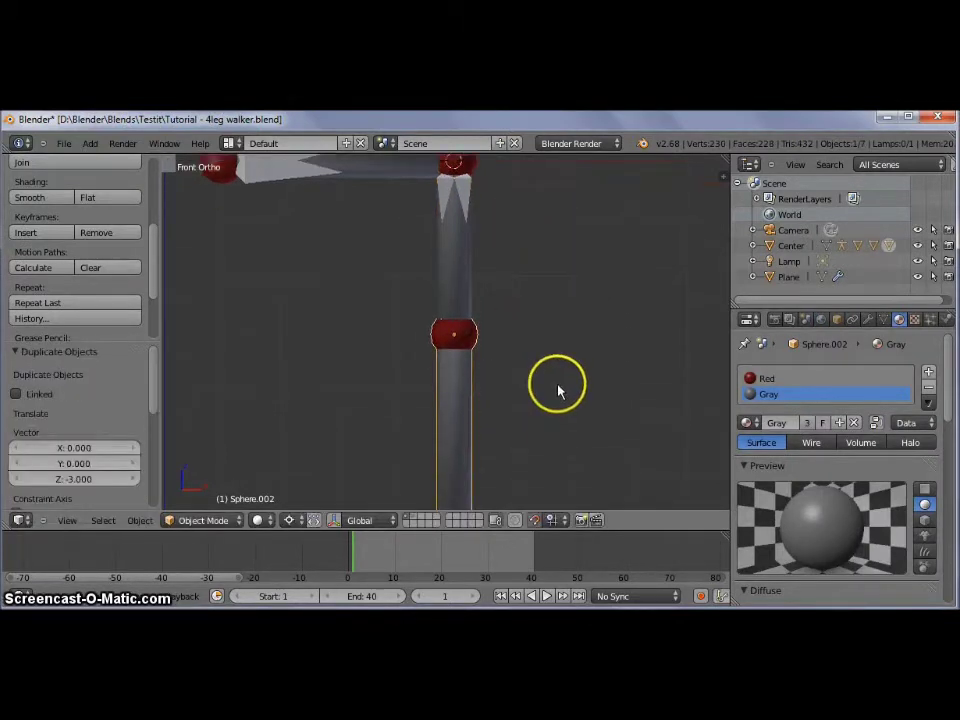
shift+middle_drag(498, 420, 557, 337)
- Move the new segment's end vertices 1 unit up along Z to shorten it
key(Tab)
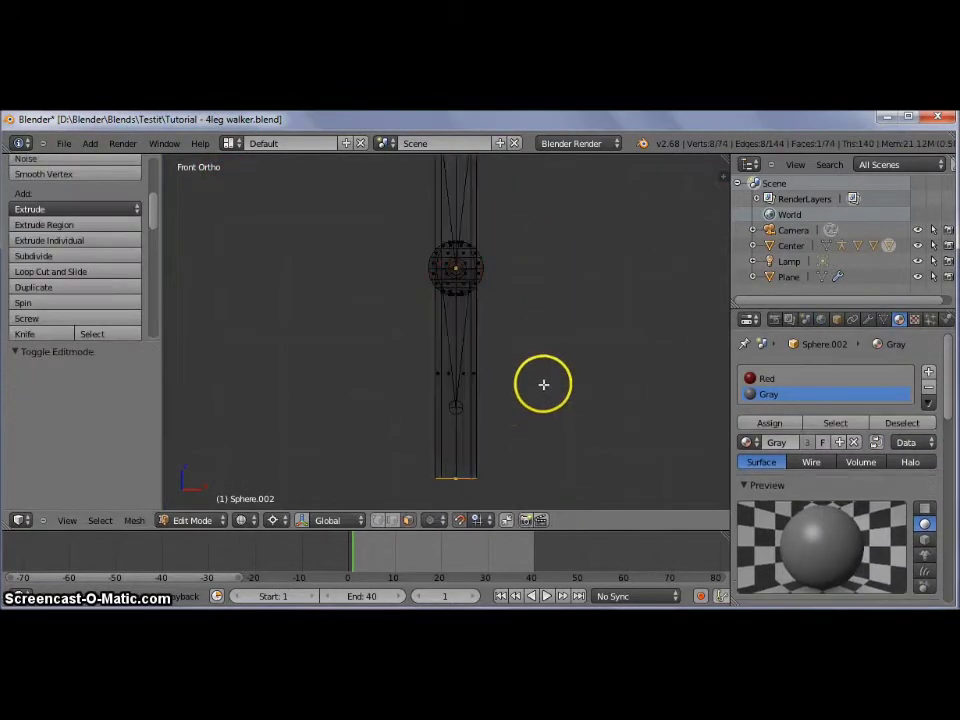
key(g)
key(z)
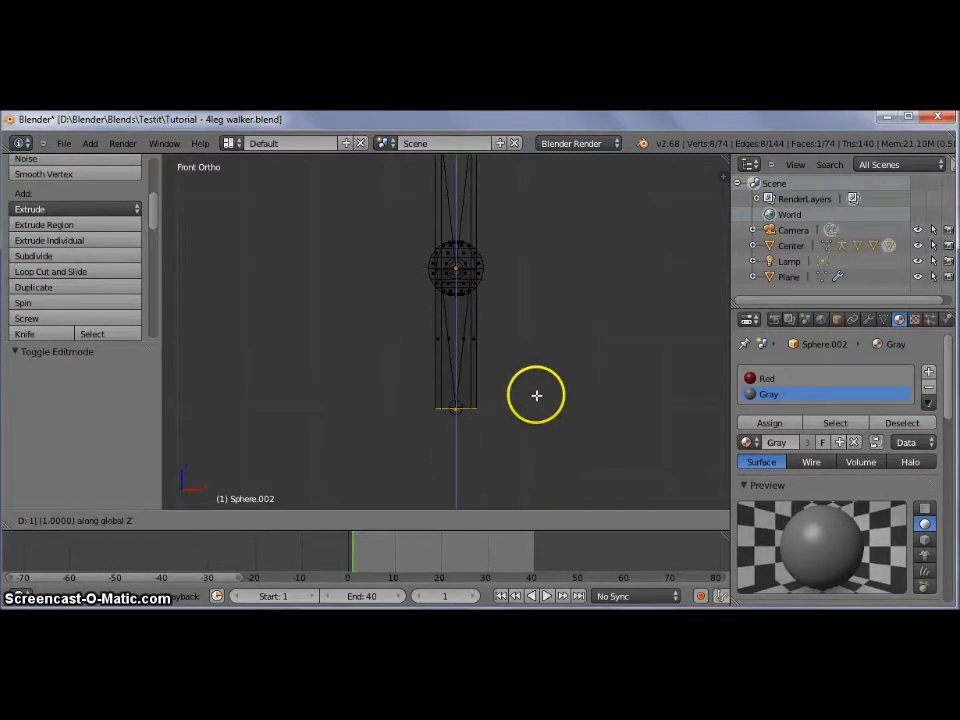
key(Return)
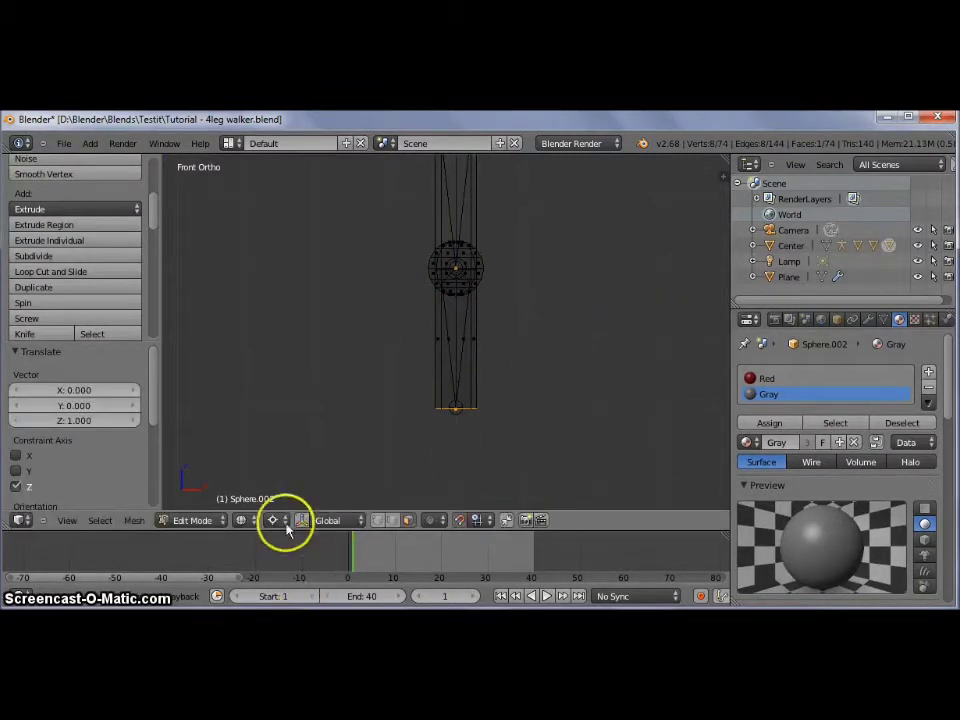
- Taper the end to scale 0.2 around the Median Point, back in solid object mode
click(280, 520)
click(340, 455)
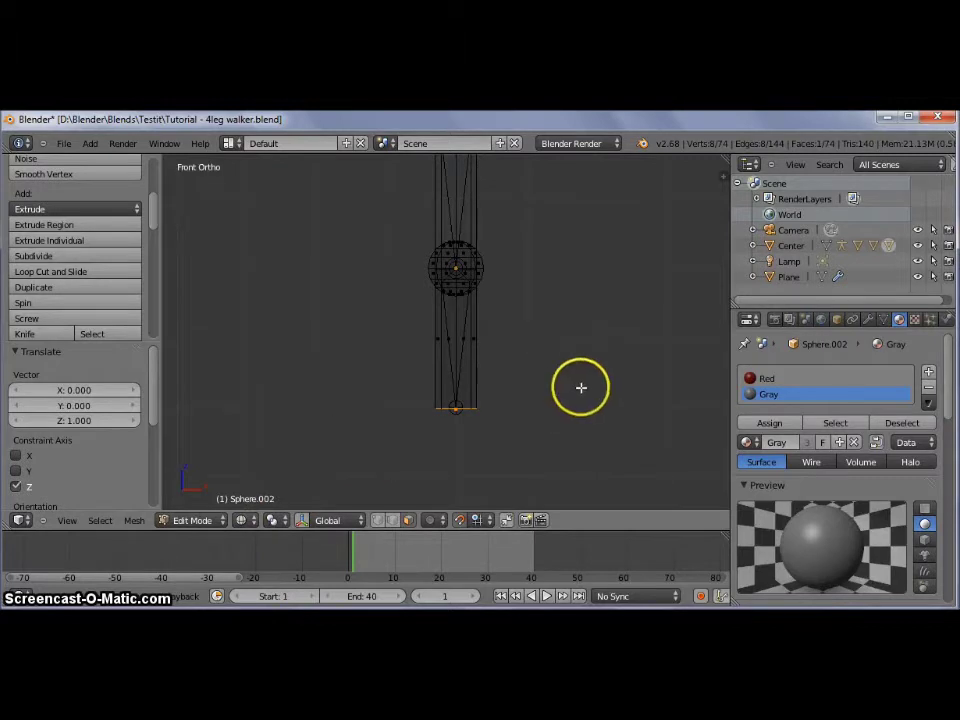
text(s0.2)
key(Return)
key(z)
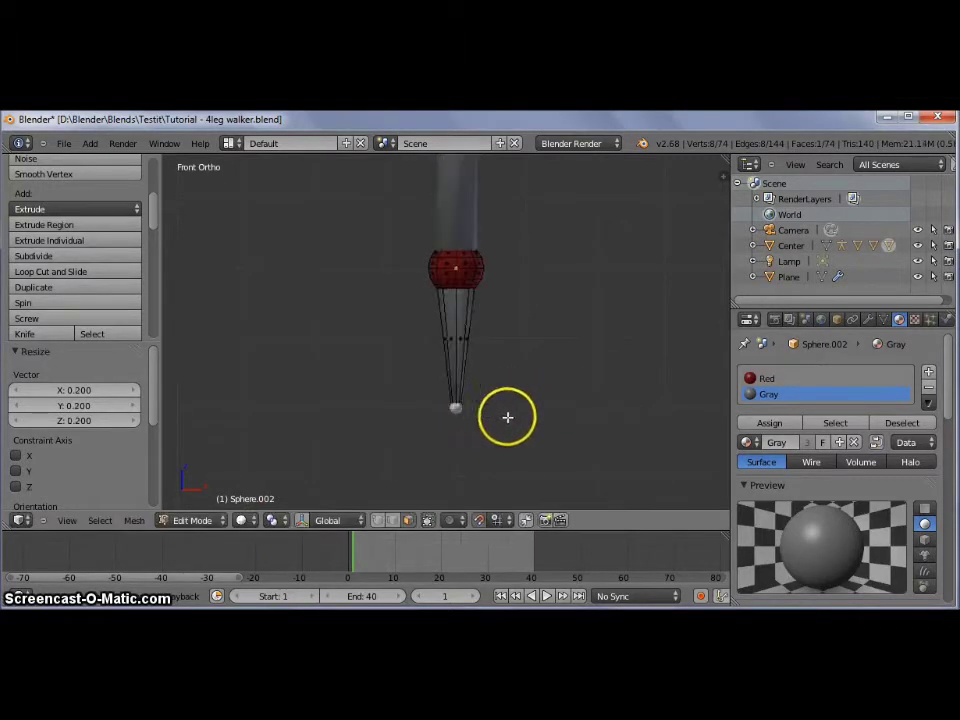
key(Tab)
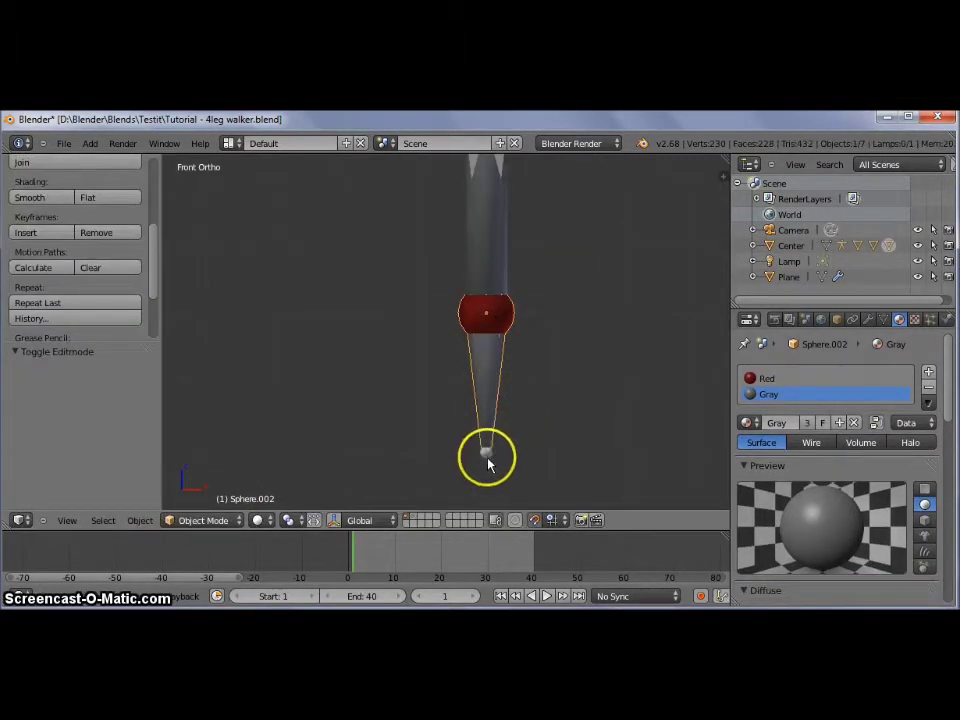
- Parent the foot segment to Bone.002 and test-move the leg to check it bends
right_click(489, 454)
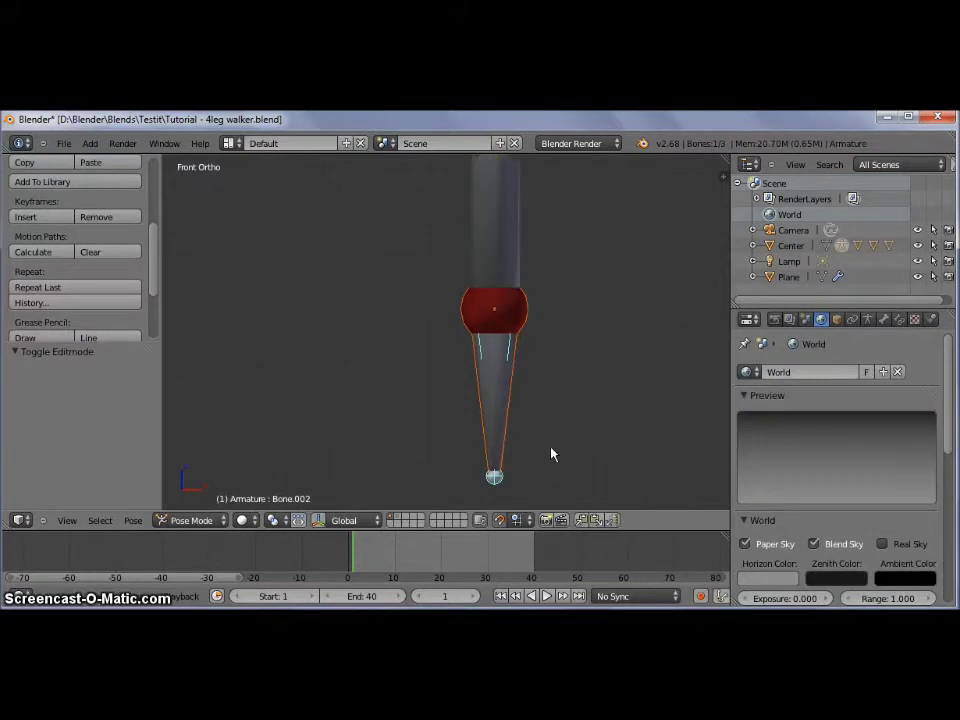
key(ctrl+p)
click(551, 448)
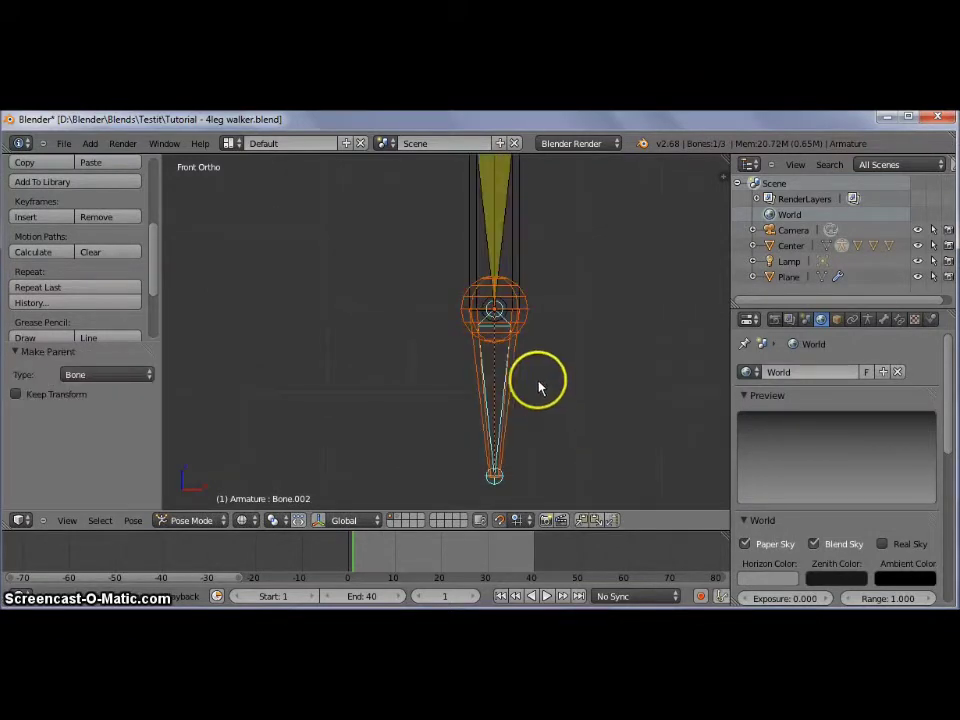
scroll(497, 364, down, 2)
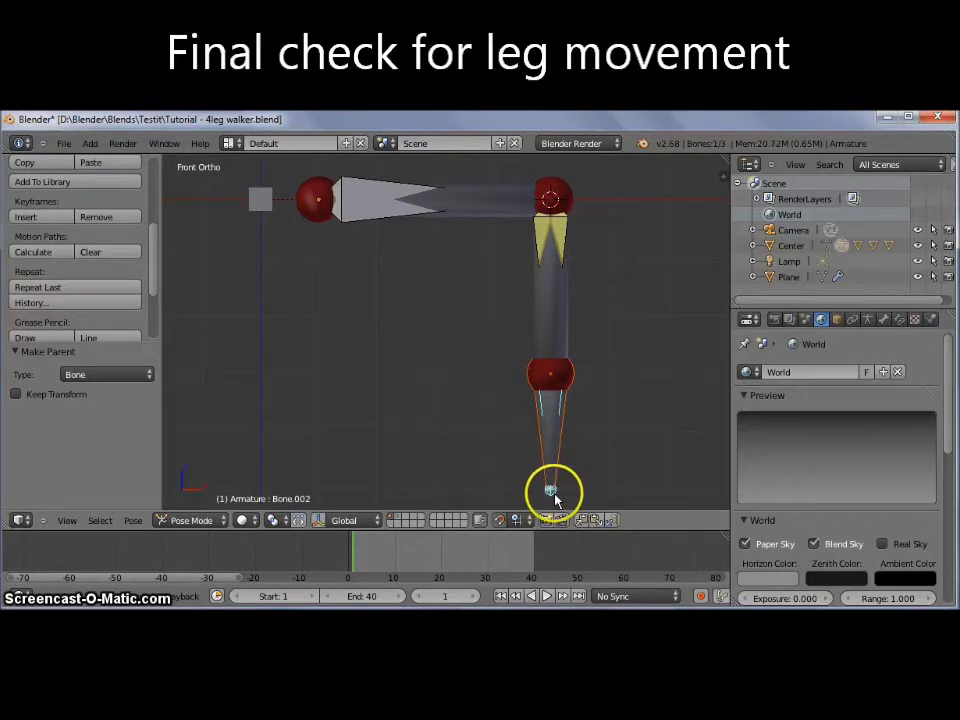
key(g)
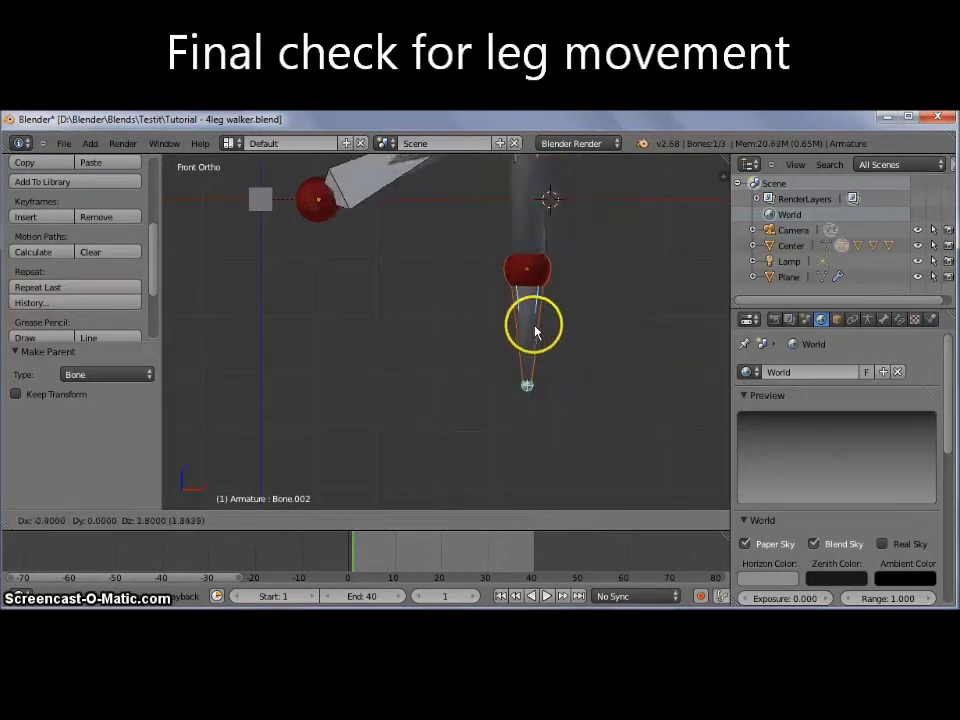
key(Escape)
shift+middle_drag(574, 392, 528, 382)
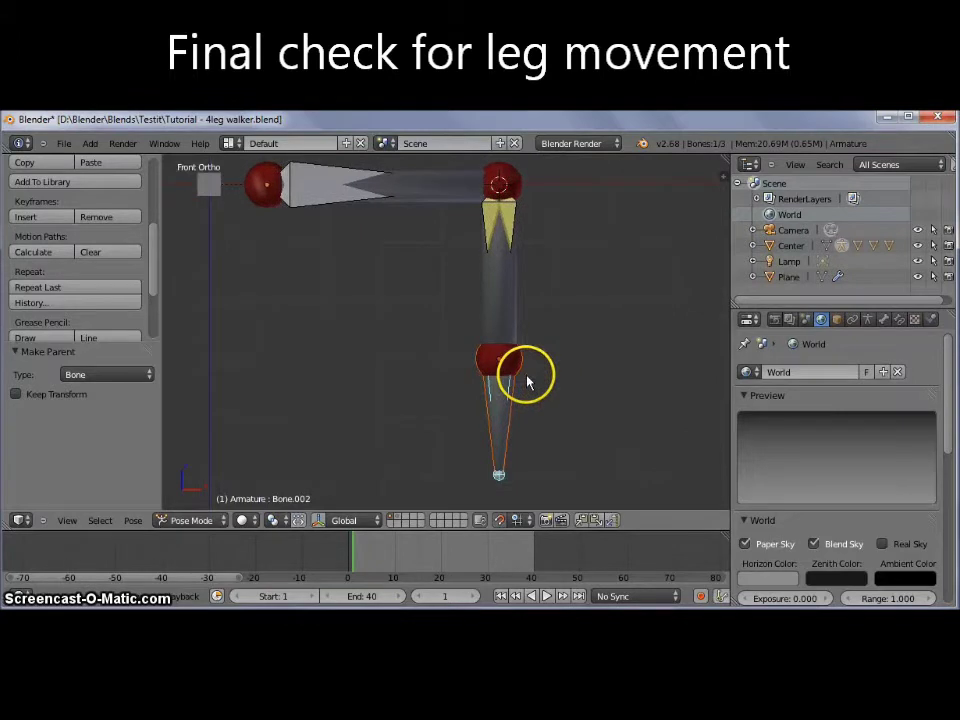
- Snap the 3D cursor to the lowest joint sphere in object mode
key(ctrl+Tab)
right_click(512, 392)
key(shift+s)
click(531, 381)
shift+middle_drag(565, 364, 527, 368)
key(shift+a)
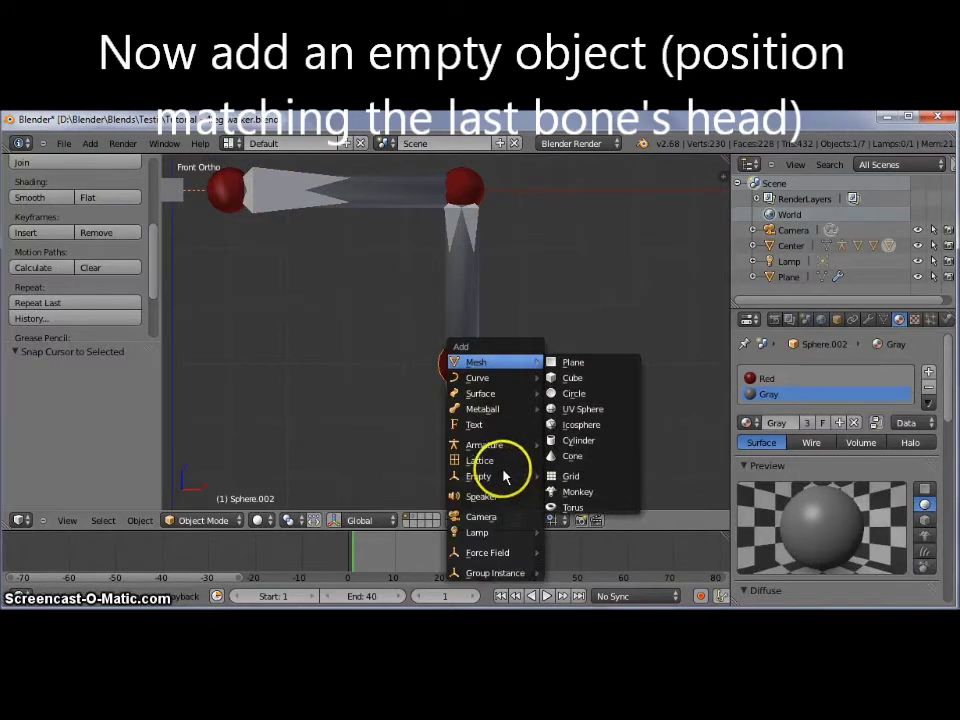
mouse_move(480, 476)
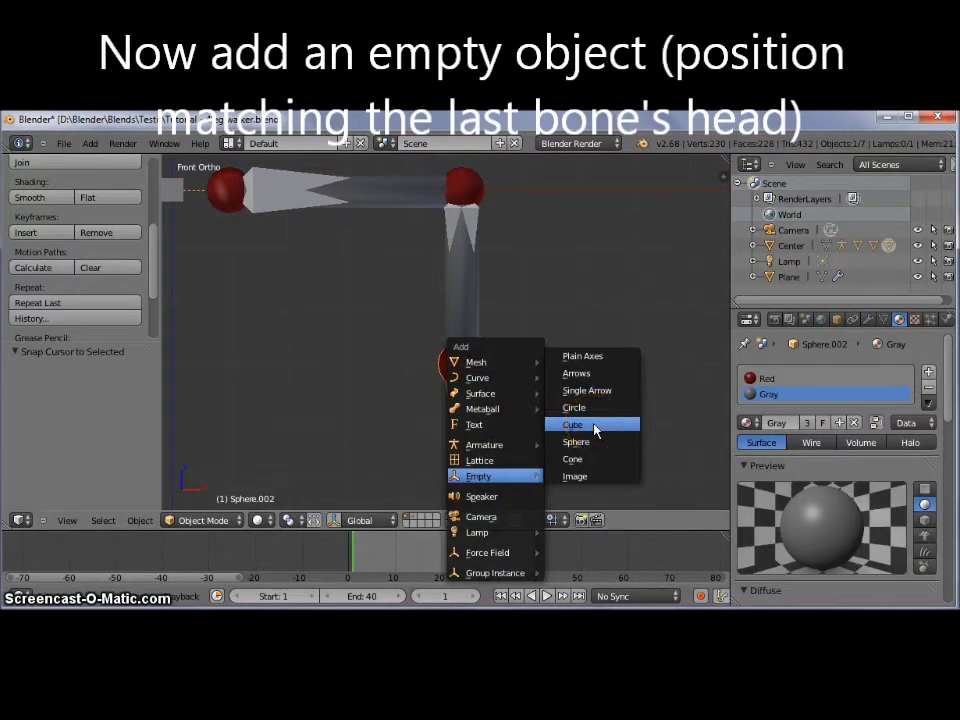
- Add a cube-shaped empty at the bone head
click(594, 428)
scroll(594, 430, up, 1)
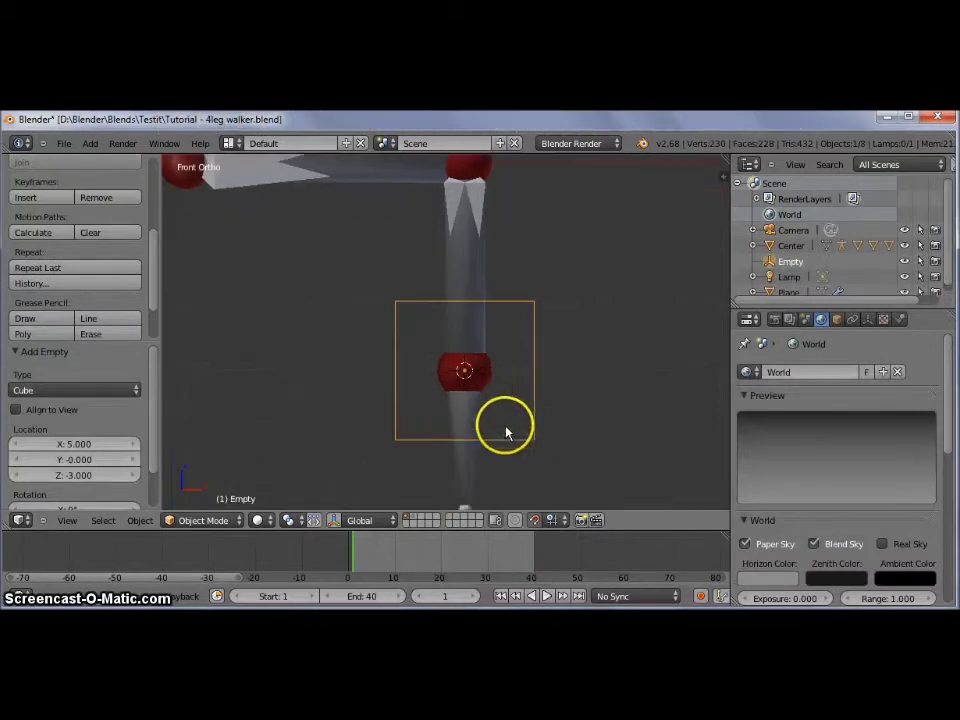
shift+middle_drag(531, 439, 573, 382)
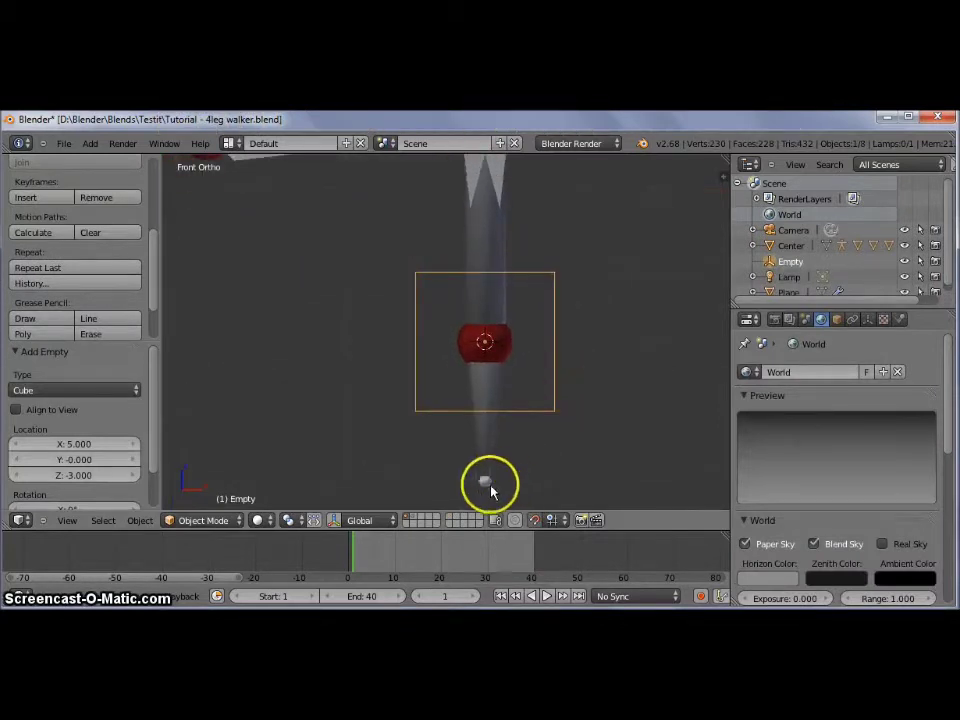
- Give Bone.002 a Copy Location constraint targeting the Empty
right_click(489, 482)
shift+middle_drag(495, 484, 574, 403)
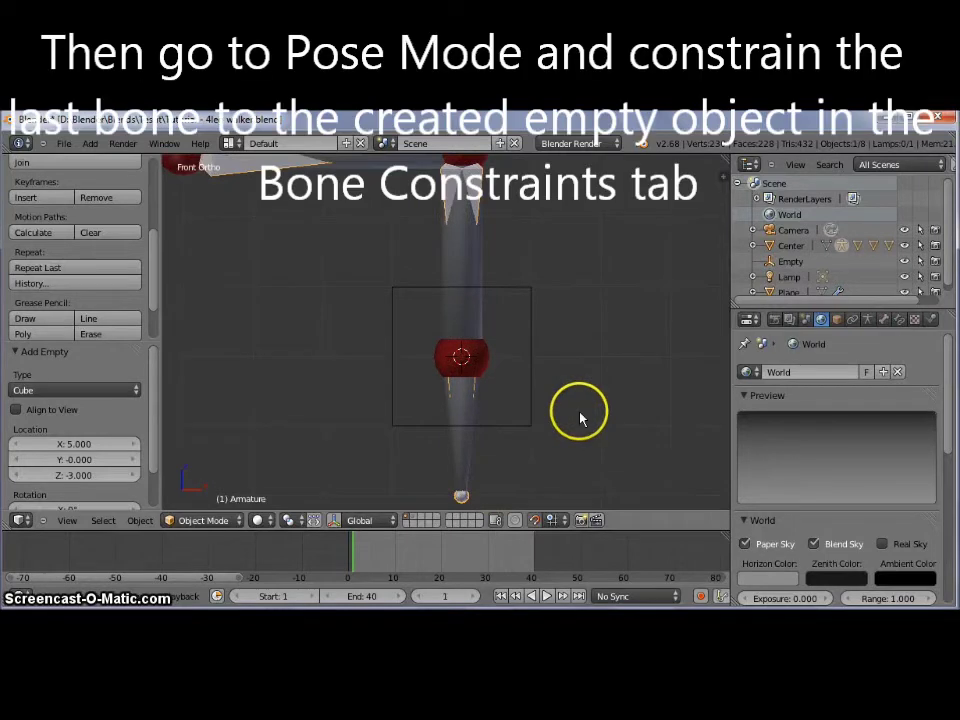
key(ctrl+Tab)
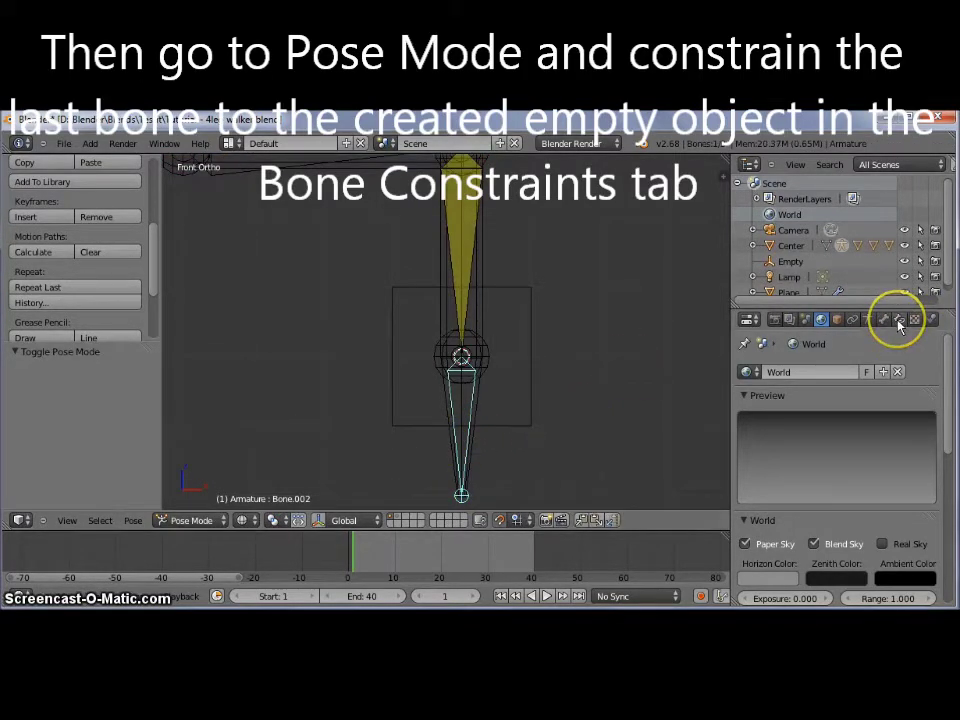
click(899, 320)
click(866, 371)
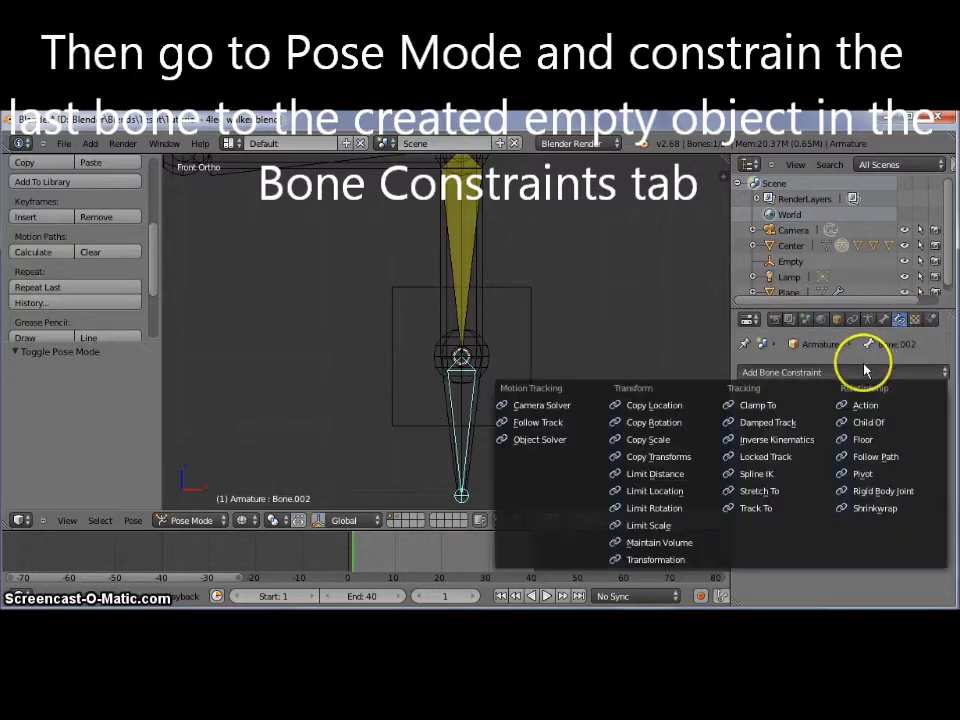
click(672, 405)
click(852, 432)
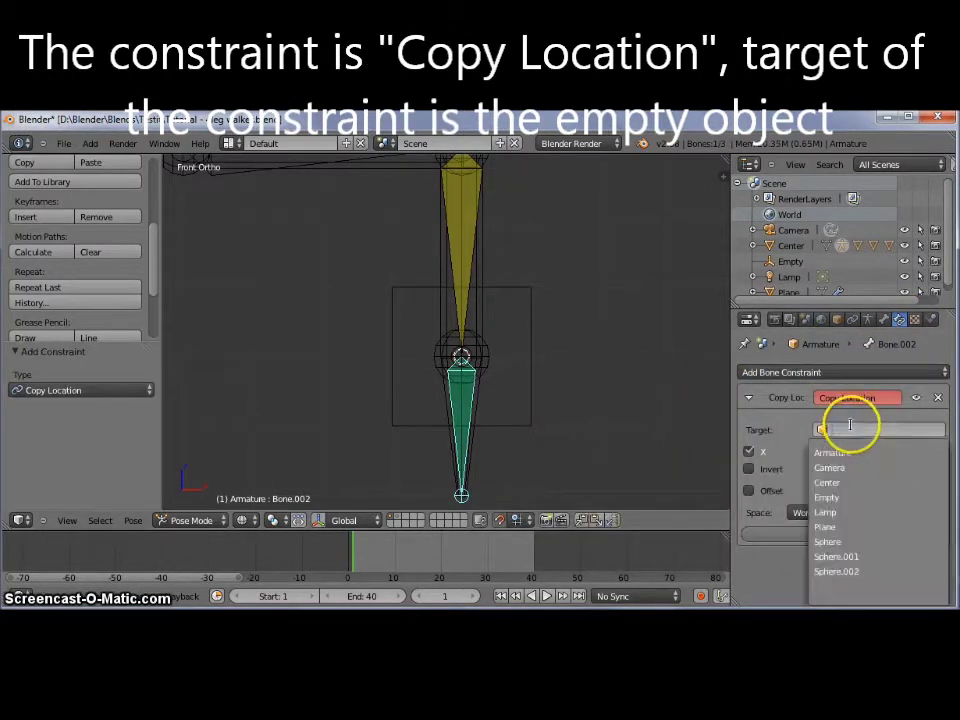
click(848, 497)
shift+middle_drag(551, 354, 532, 351)
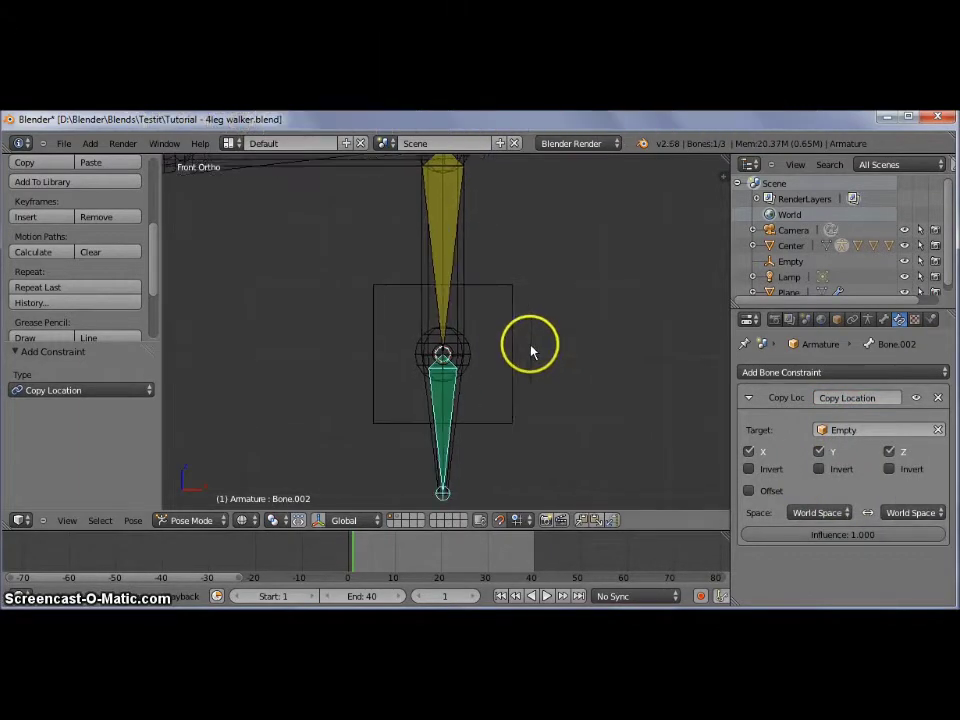
click(790, 261)
- Move the empty to test that the leg follows it
key(g)
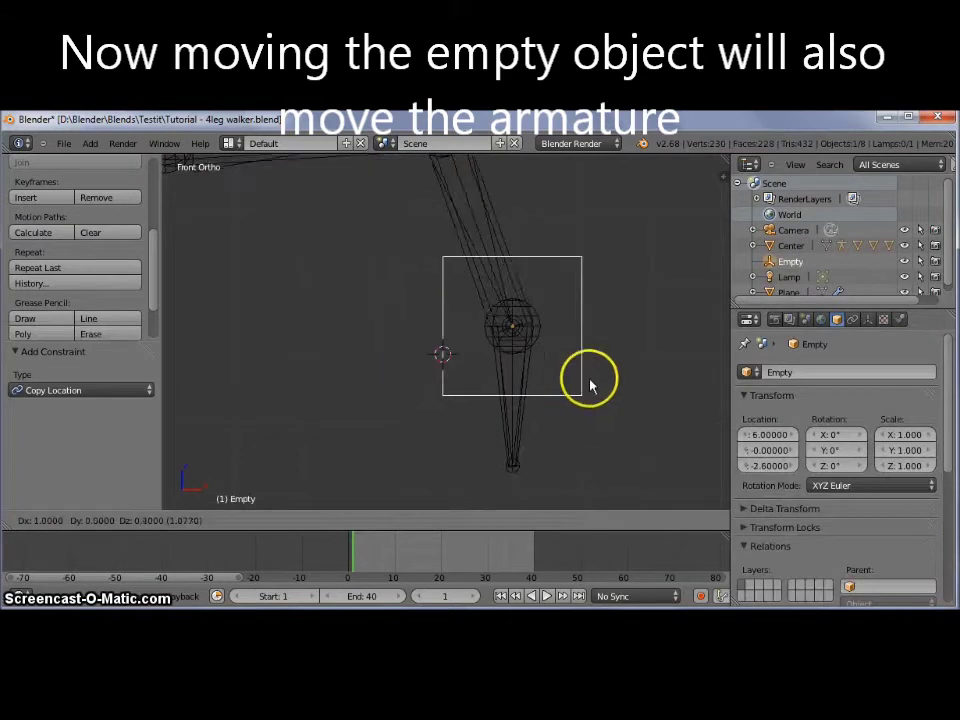
click(518, 414)
shift+middle_drag(503, 292, 564, 332)
scroll(539, 350, down, 2)
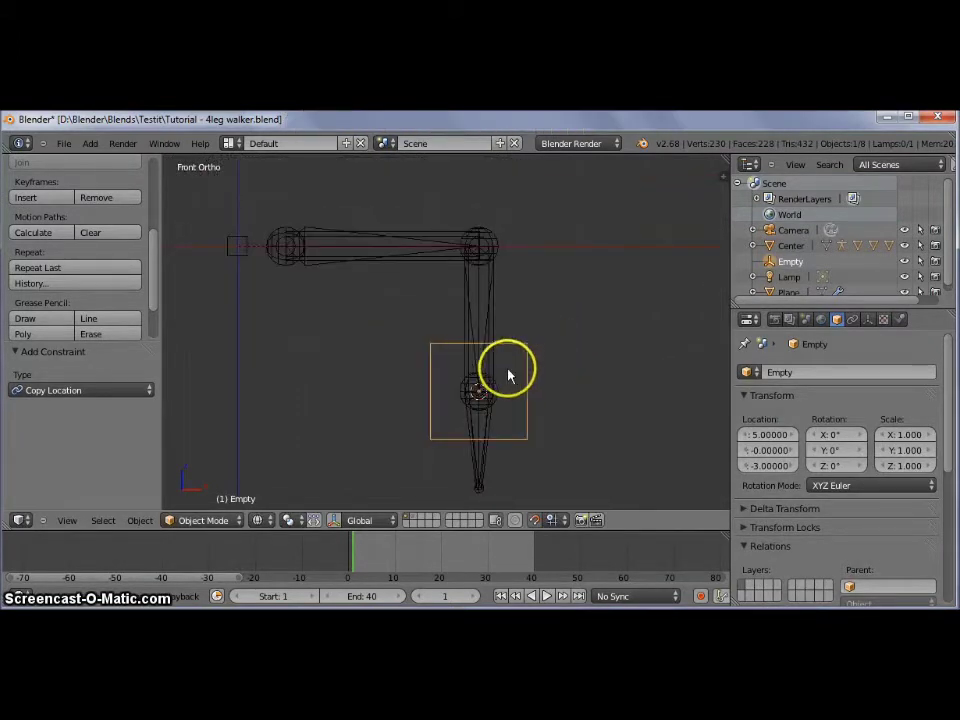
shift+middle_drag(514, 370, 552, 360)
- Rename the empty to 'Con' in Object properties and orbit to an angled view
click(809, 371)
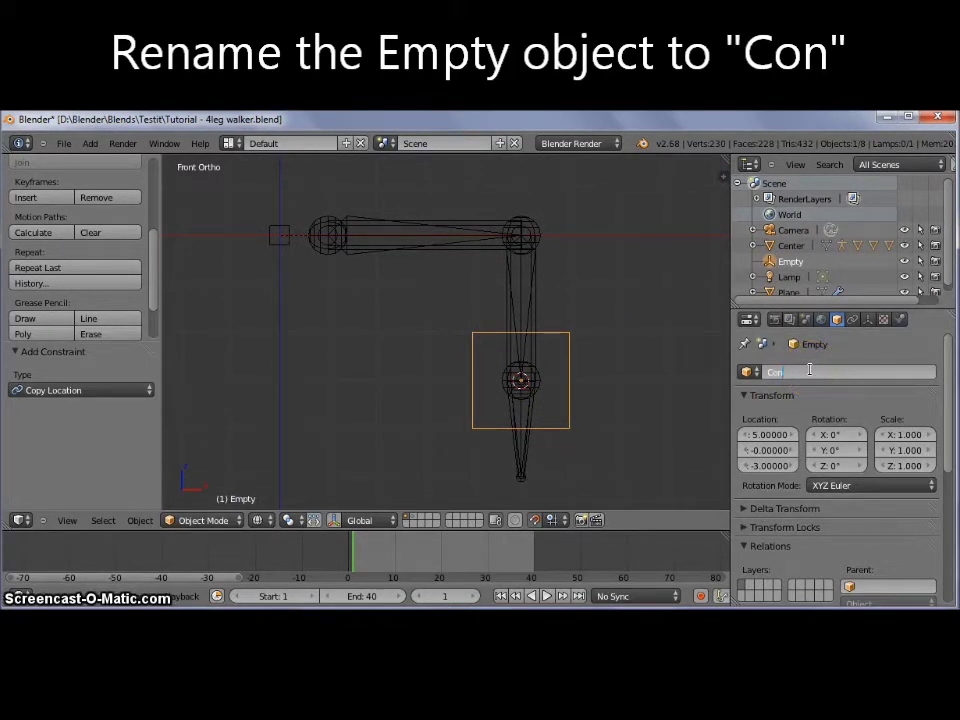
key(Return)
middle_drag(527, 212, 505, 250)
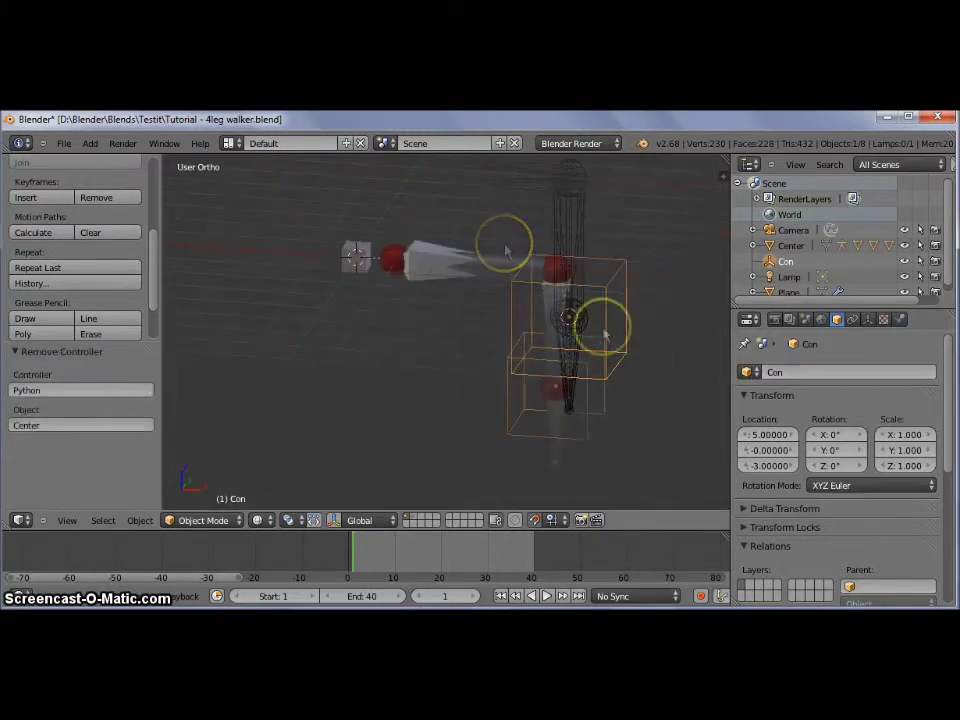
click(236, 146)
- Add a Ray sensor detecting the Ground material along -Z, range 10, X-Ray on
click(277, 245)
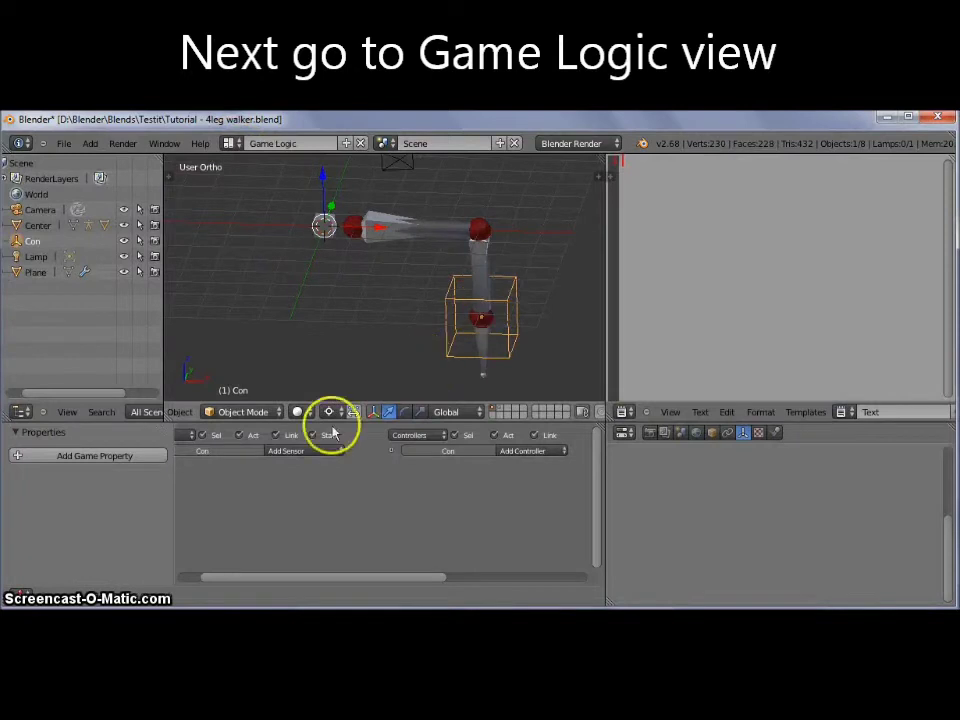
click(360, 452)
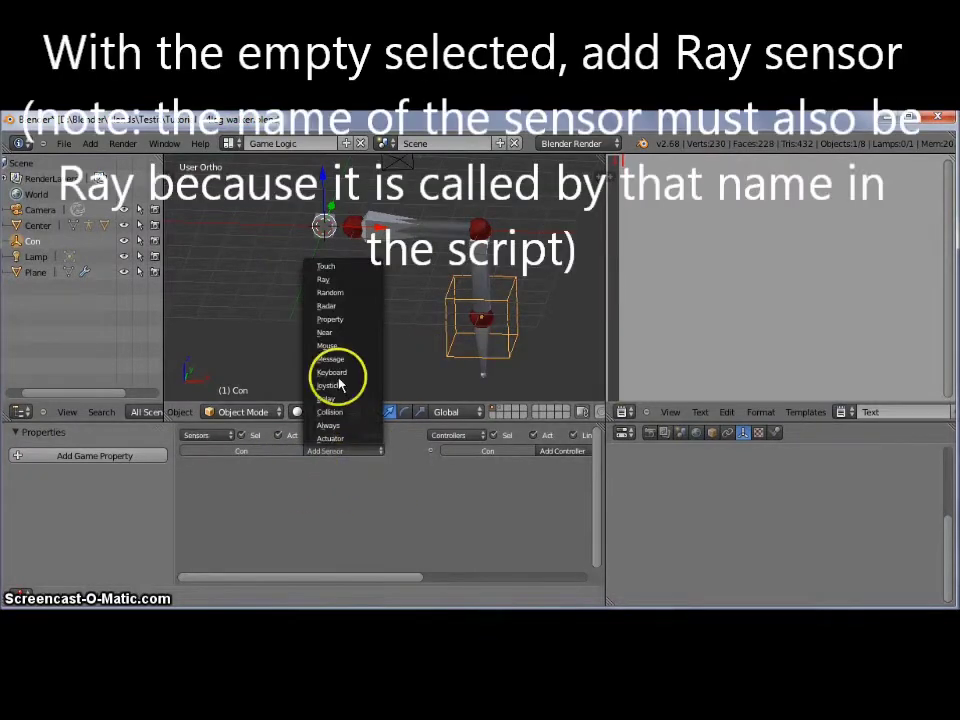
click(346, 281)
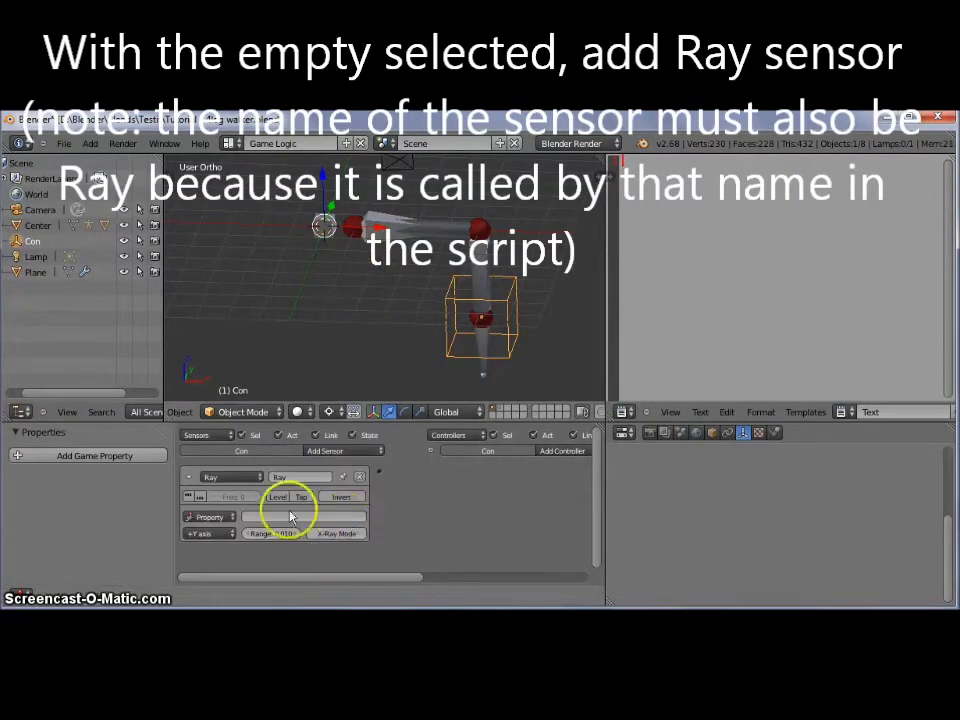
click(221, 514)
click(229, 494)
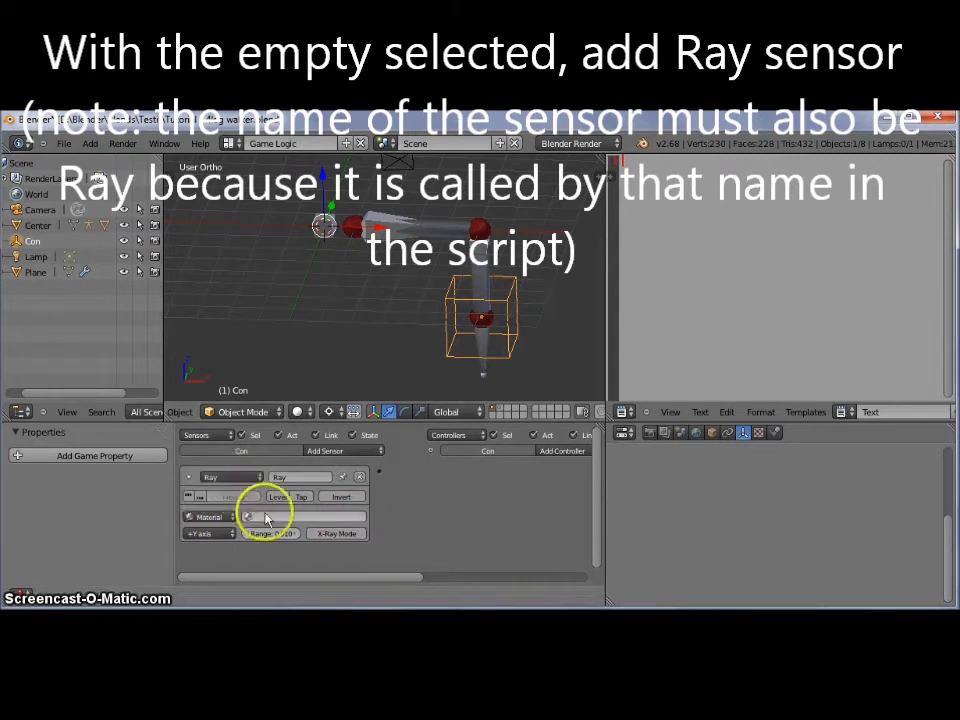
click(260, 516)
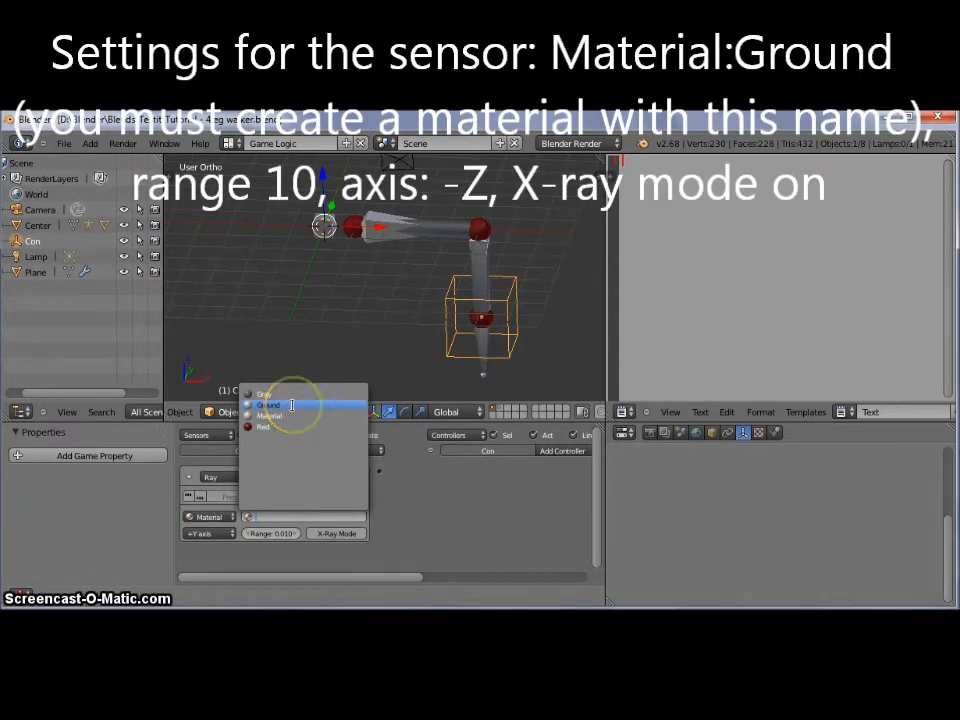
click(291, 404)
click(226, 532)
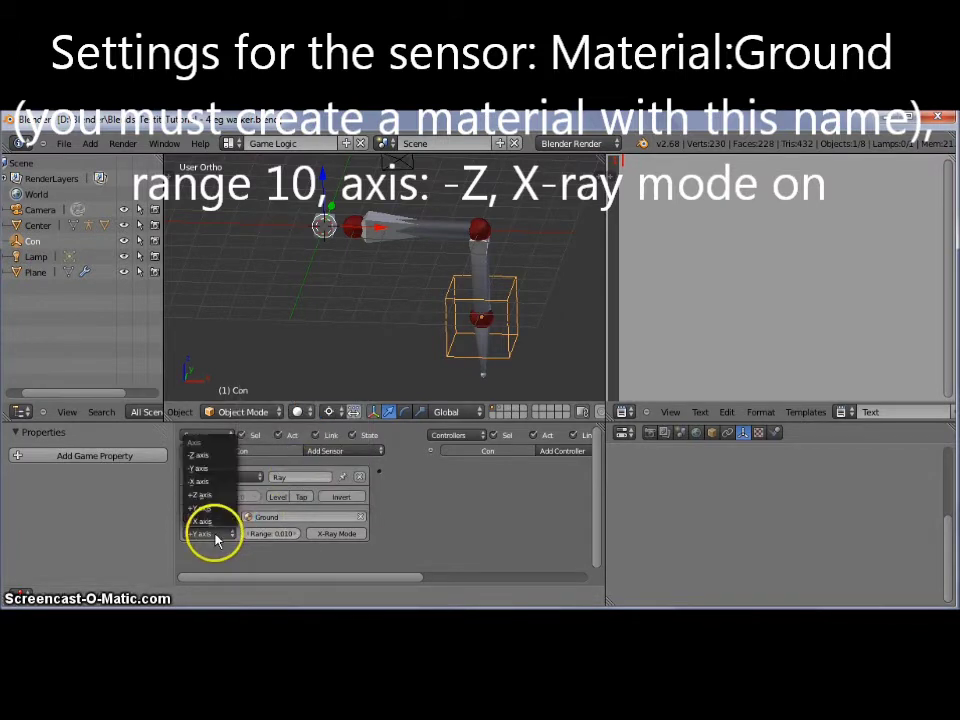
click(237, 466)
click(274, 533)
text(10)
click(317, 536)
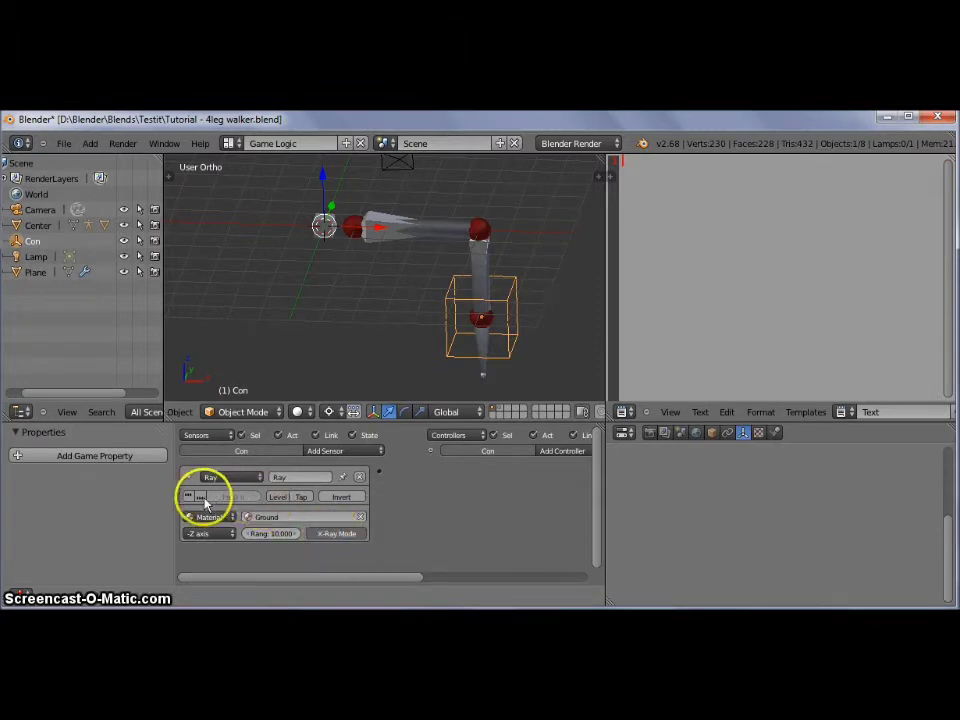
- Add an And controller and link the Ray sensor to it
ctrl+scroll(433, 521, right, 3)
click(497, 451)
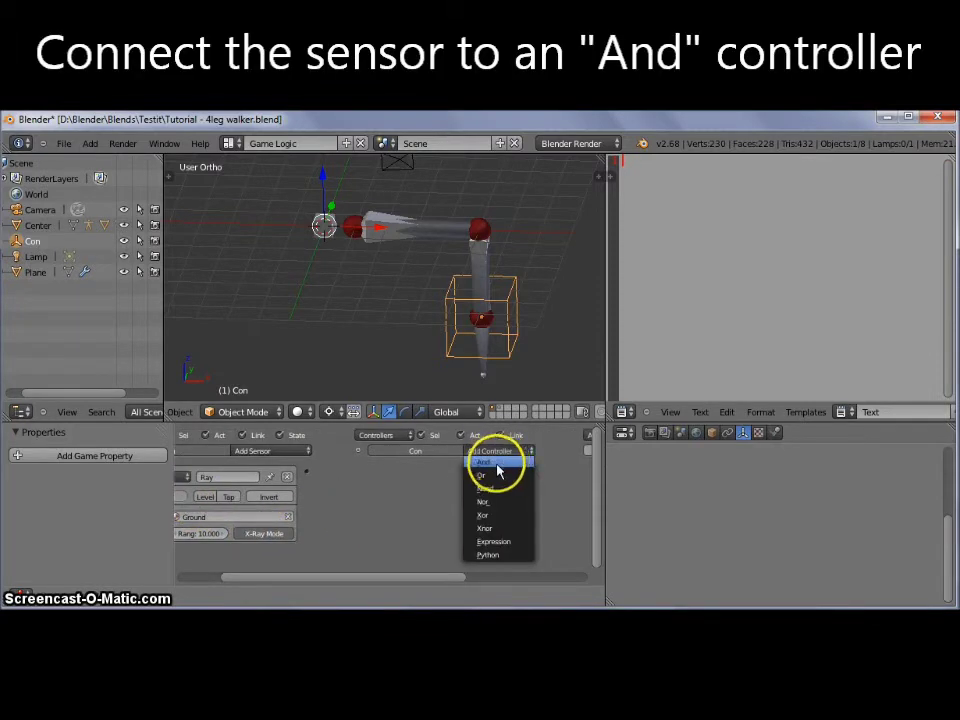
click(498, 471)
drag(305, 476, 375, 476)
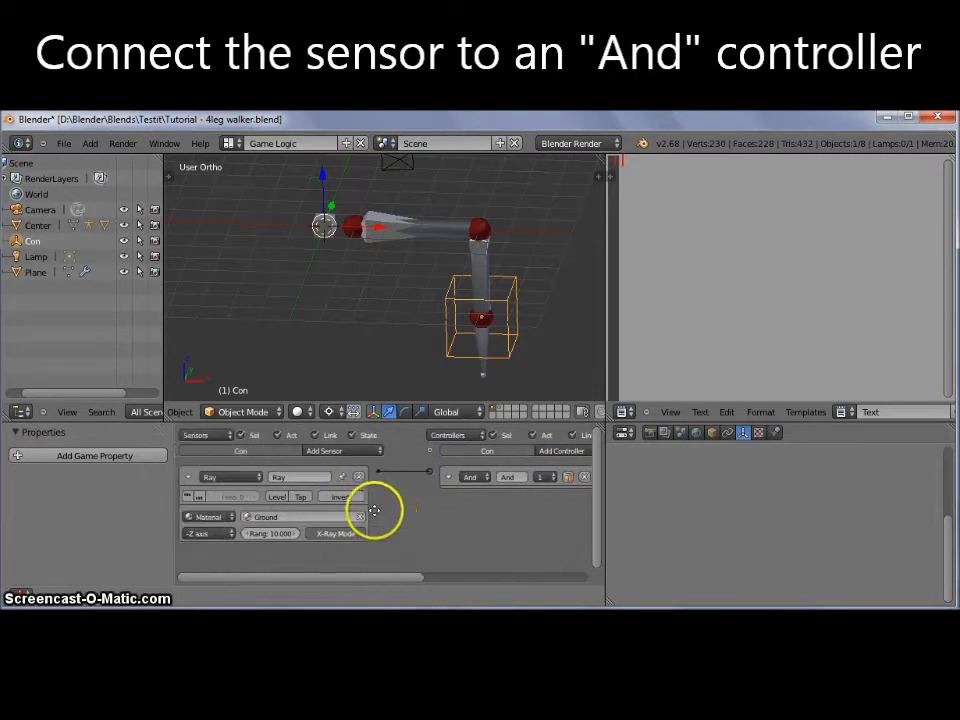
ctrl+scroll(427, 518, right, 1)
ctrl+scroll(418, 520, right, 1)
ctrl+scroll(440, 522, left, 2)
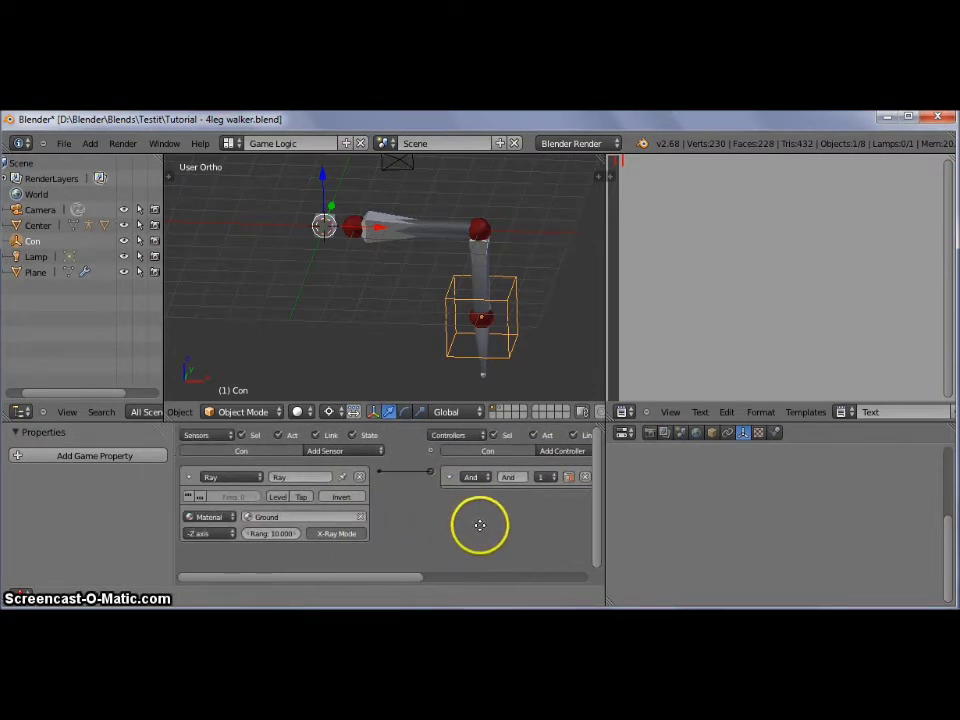
shift+scroll(506, 300, up, 2)
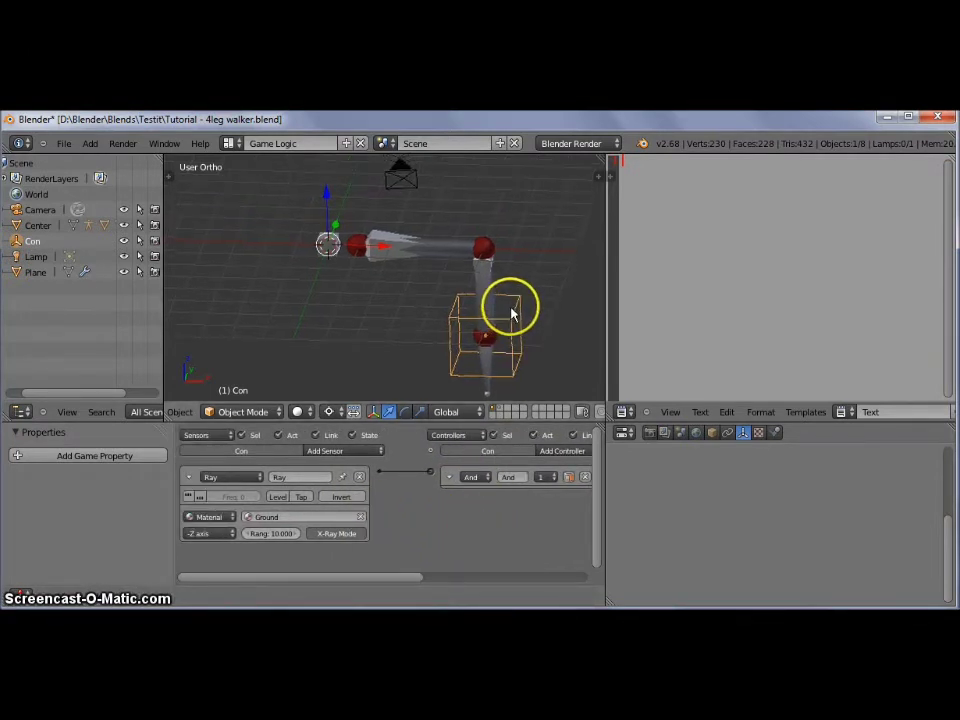
click(234, 145)
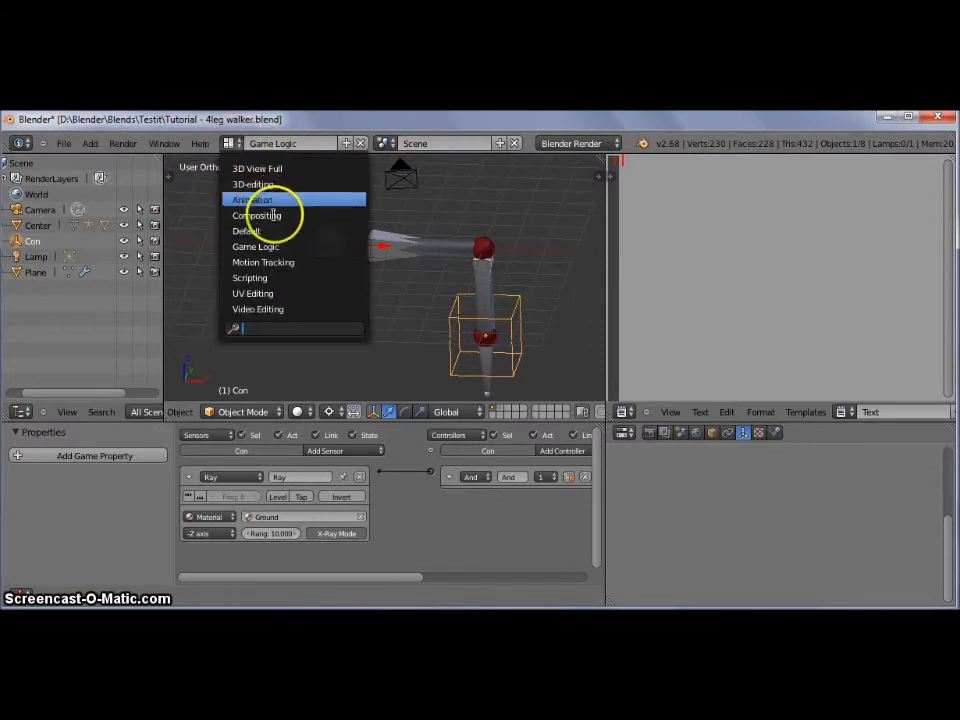
- Switch back to the Default layout and select the upper and lower leg segments
click(276, 230)
mouse_move(578, 352)
shift+middle_down()
mouse_move(529, 347)
mouse_move(520, 358)
shift+middle_up()
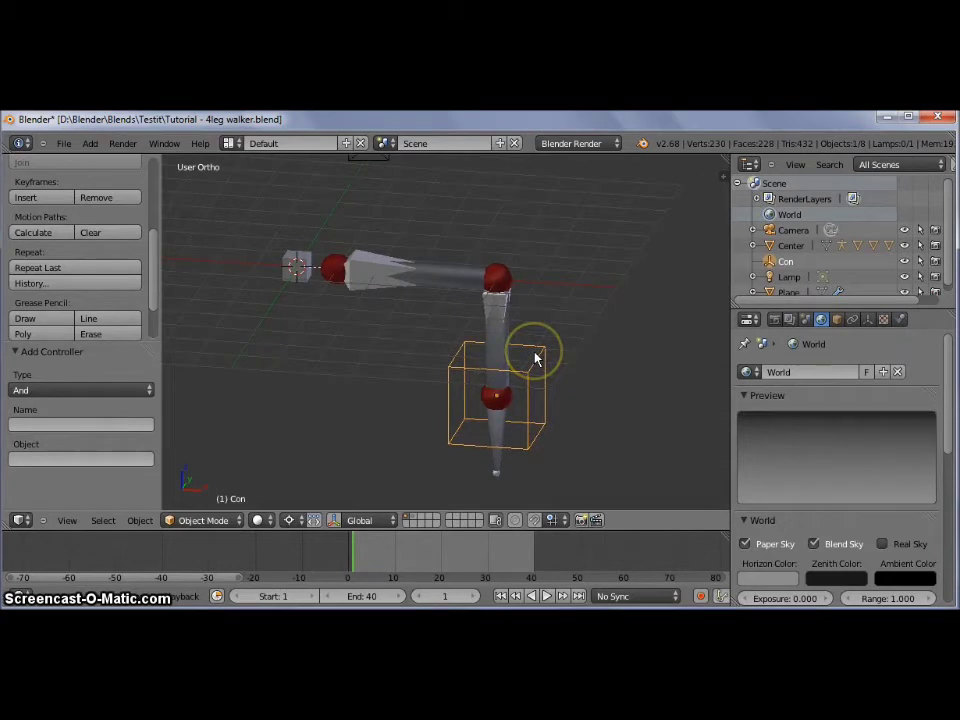
right_click(308, 266)
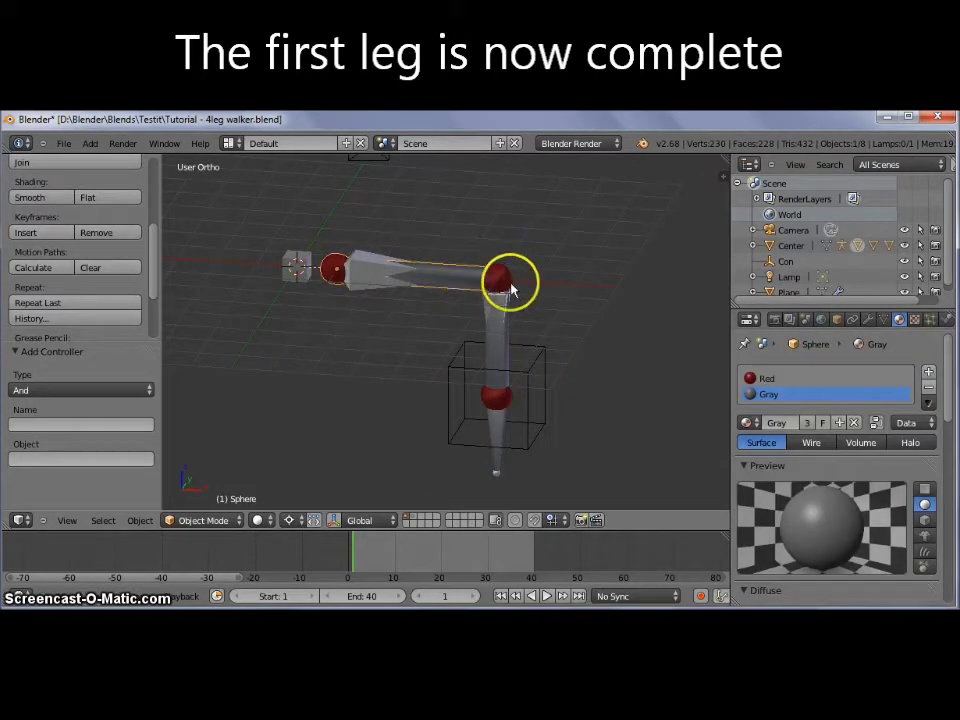
shift+right_click(506, 467)
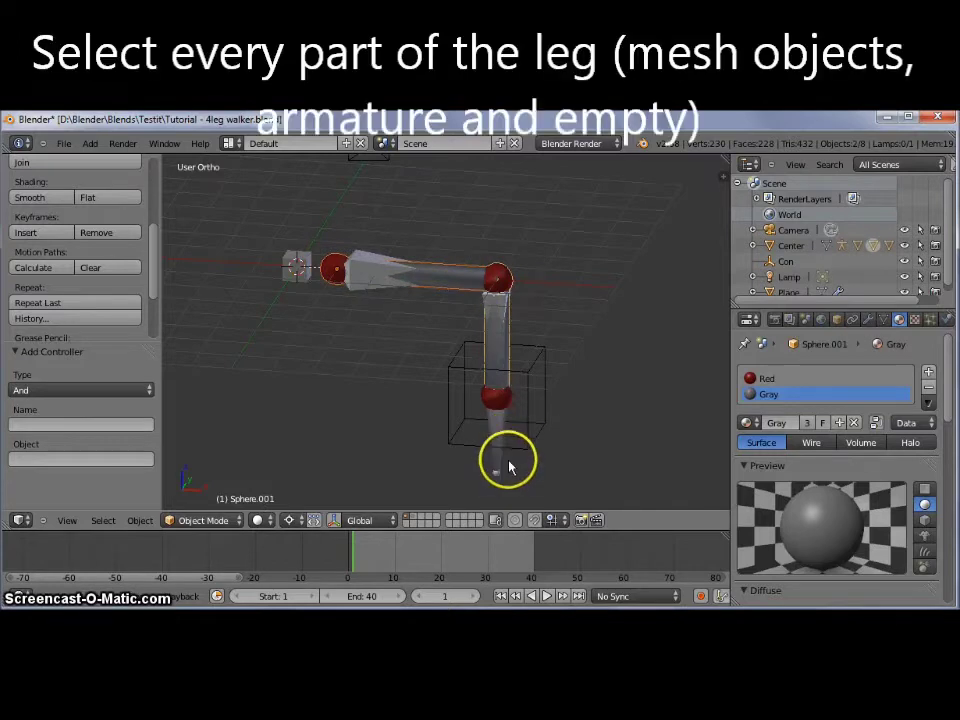
mouse_move(503, 463)
middle_down()
mouse_move(499, 279)
mouse_move(542, 321)
mouse_move(553, 461)
middle_up()
- Add the elbow sphere, armature and Con empty to the selection in wireframe top view
shift+right_click(503, 290)
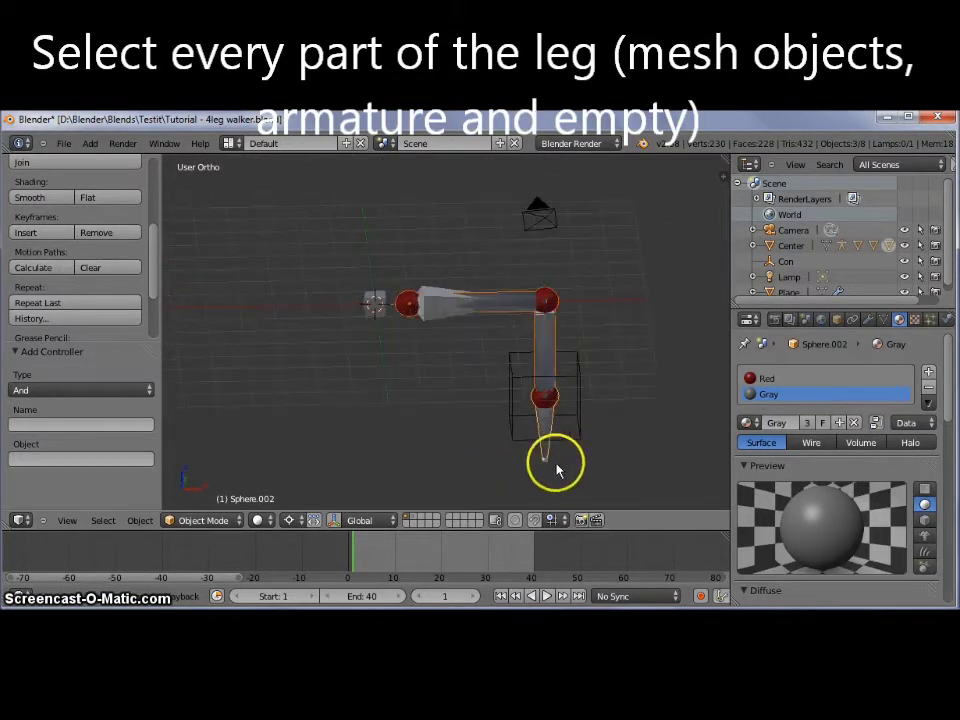
key(z)
shift+right_click(566, 368)
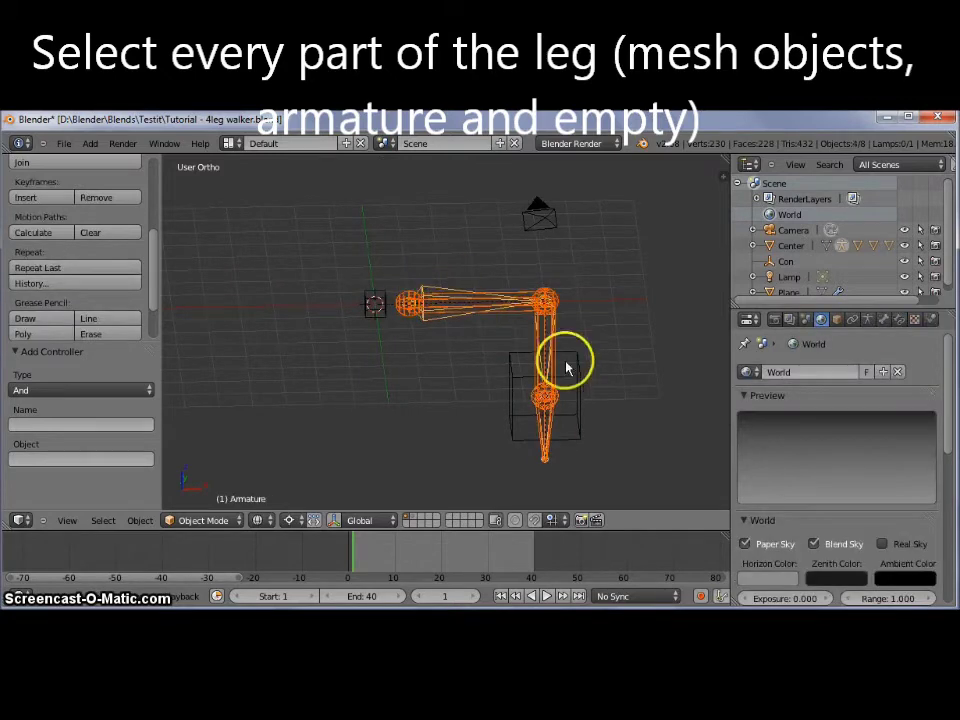
shift+right_click(579, 386)
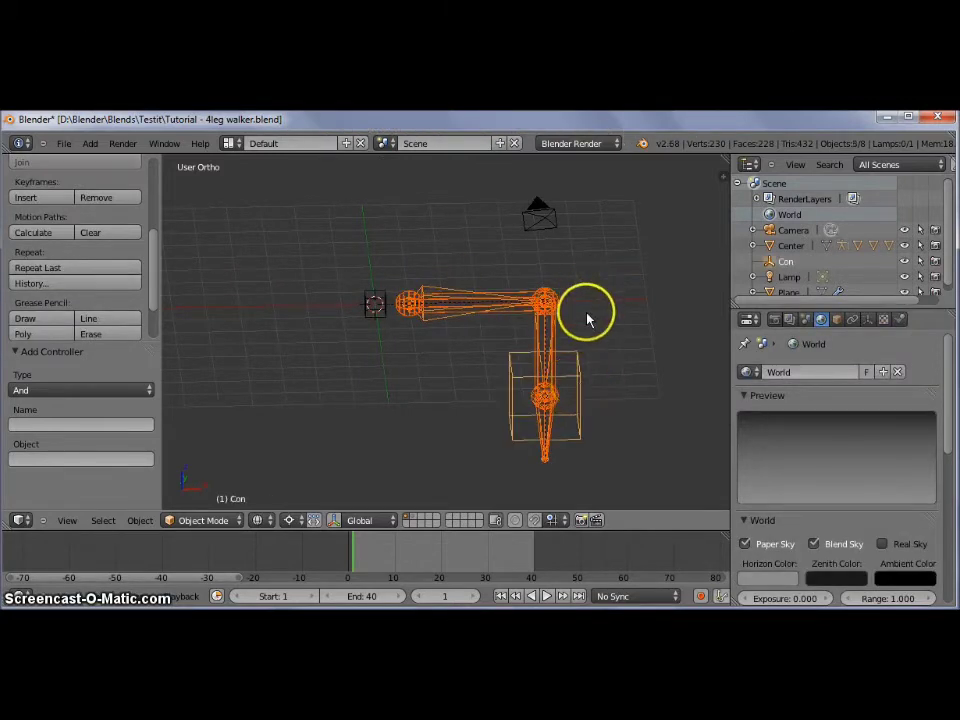
middle_drag(585, 313, 587, 320)
key(KP_7)
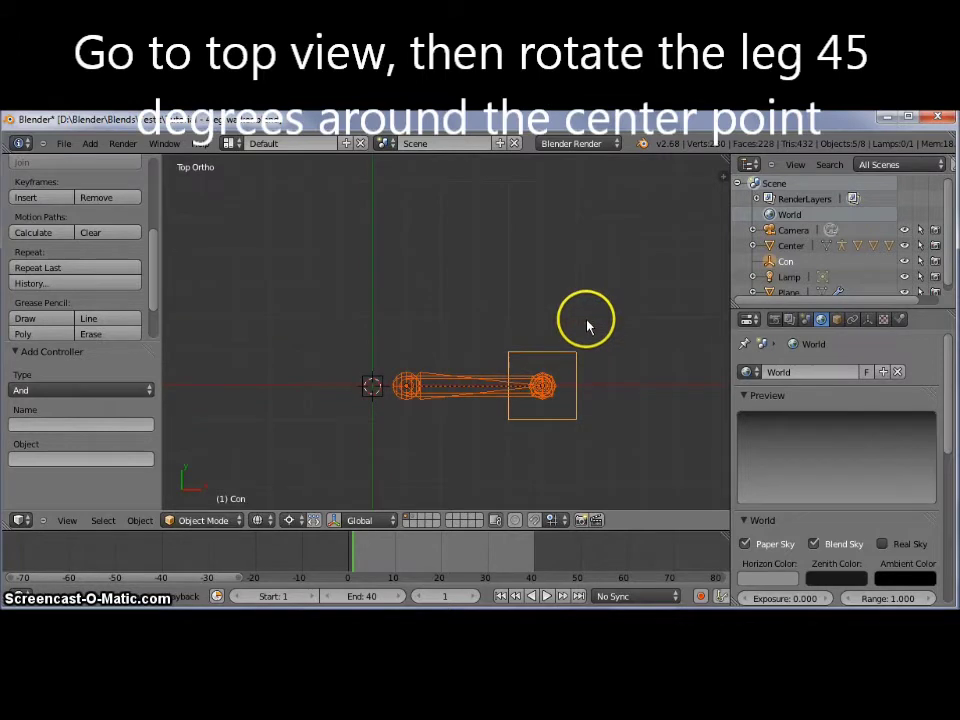
- Rotate the leg 45 degrees around the centre point with R 45
shift+middle_drag(525, 237, 542, 230)
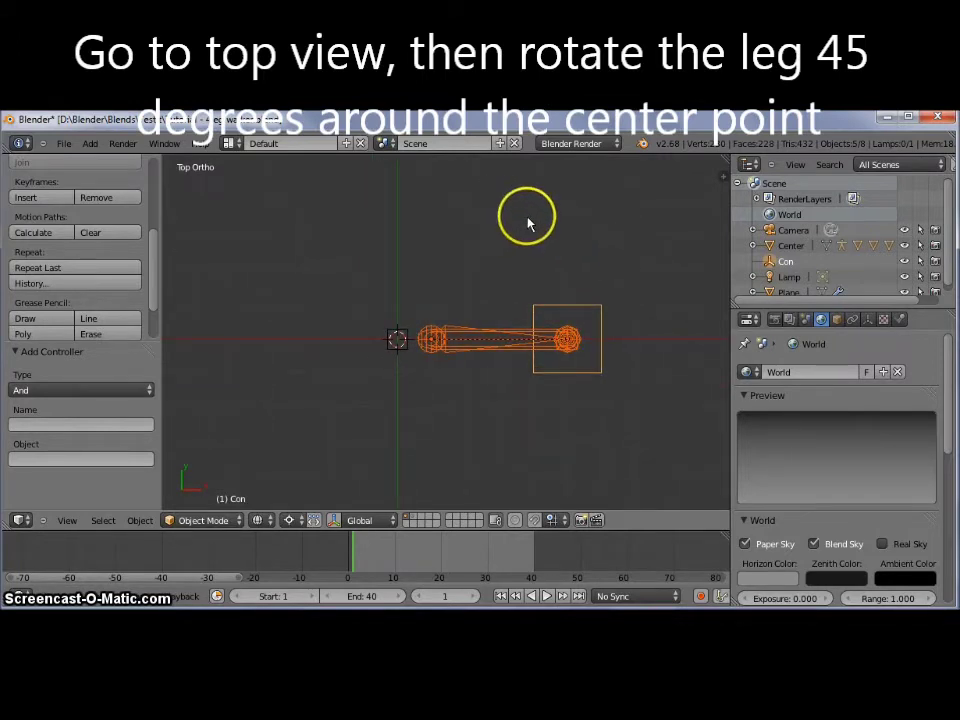
text(r45)
key(Return)
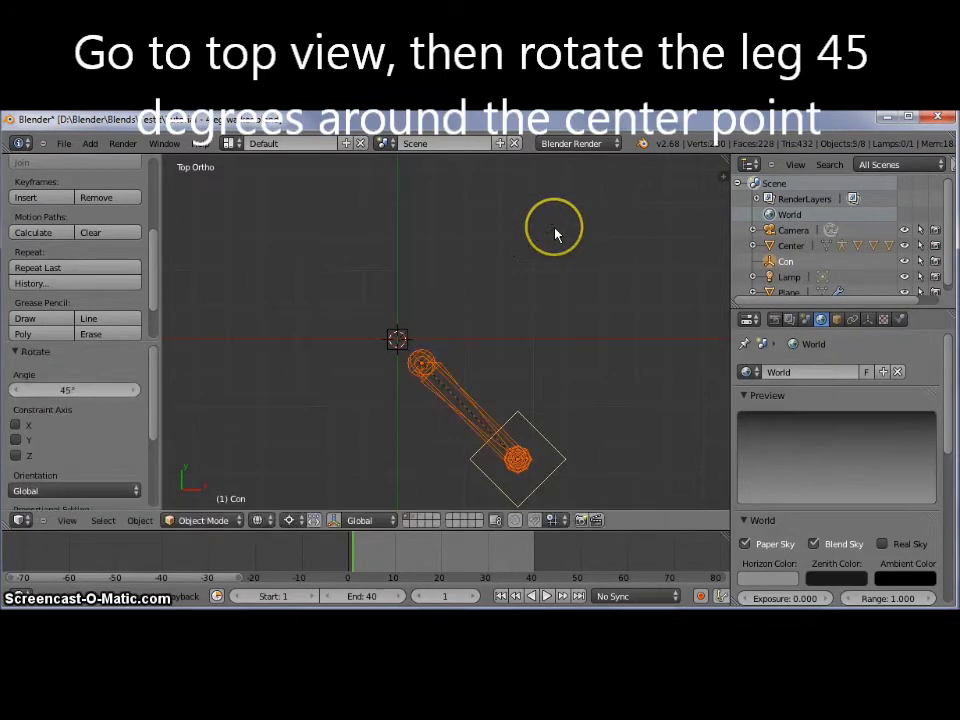
- Duplicate the leg in place and rotate the copy 90 degrees, then return to top view
shift+middle_drag(531, 364, 540, 331)
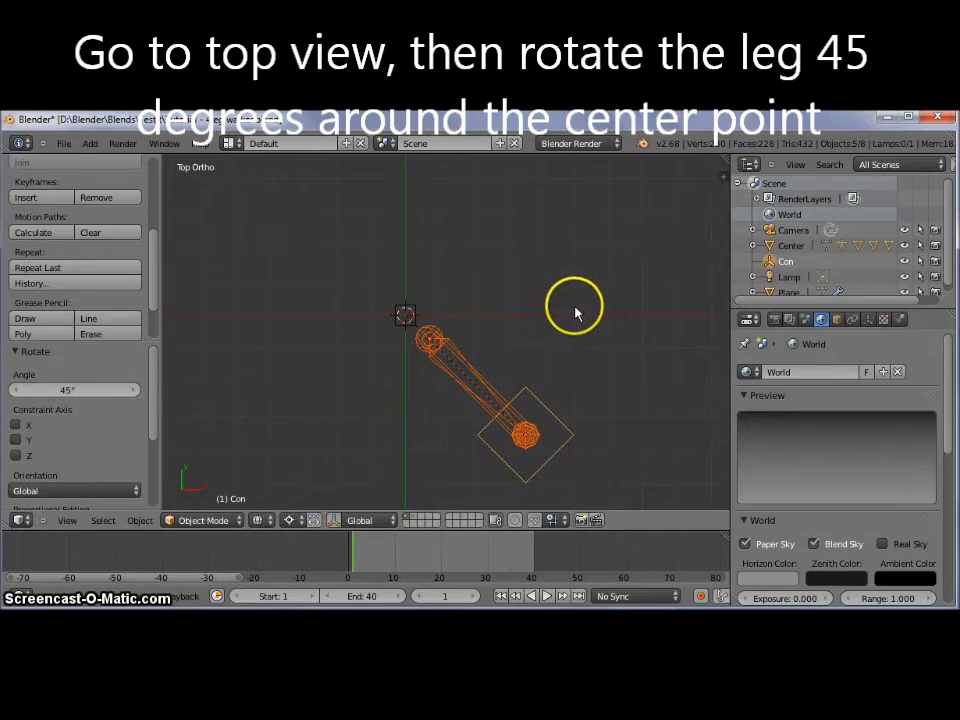
key(shift+d)
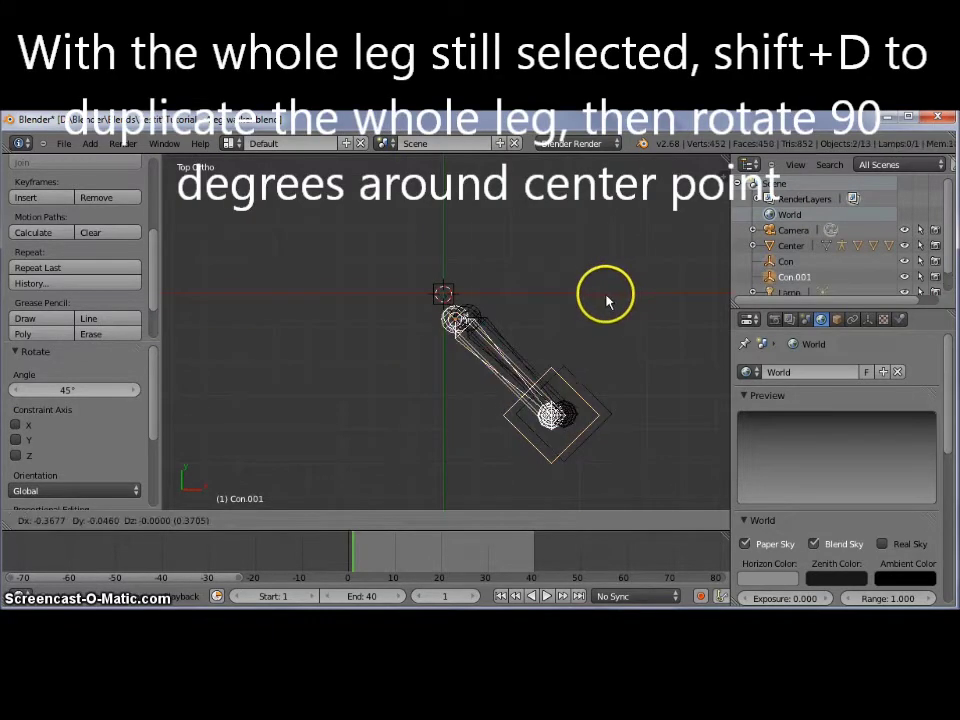
click(602, 302)
text(r90)
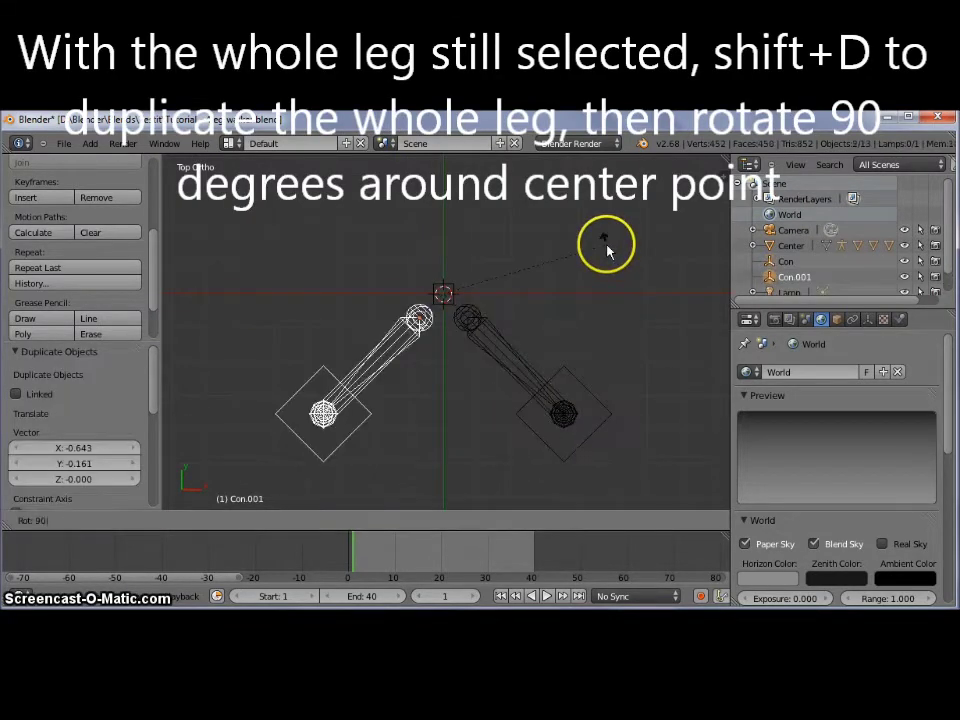
key(Return)
mouse_move(463, 379)
middle_down()
mouse_move(469, 328)
mouse_move(470, 390)
middle_up()
key(KP_7)
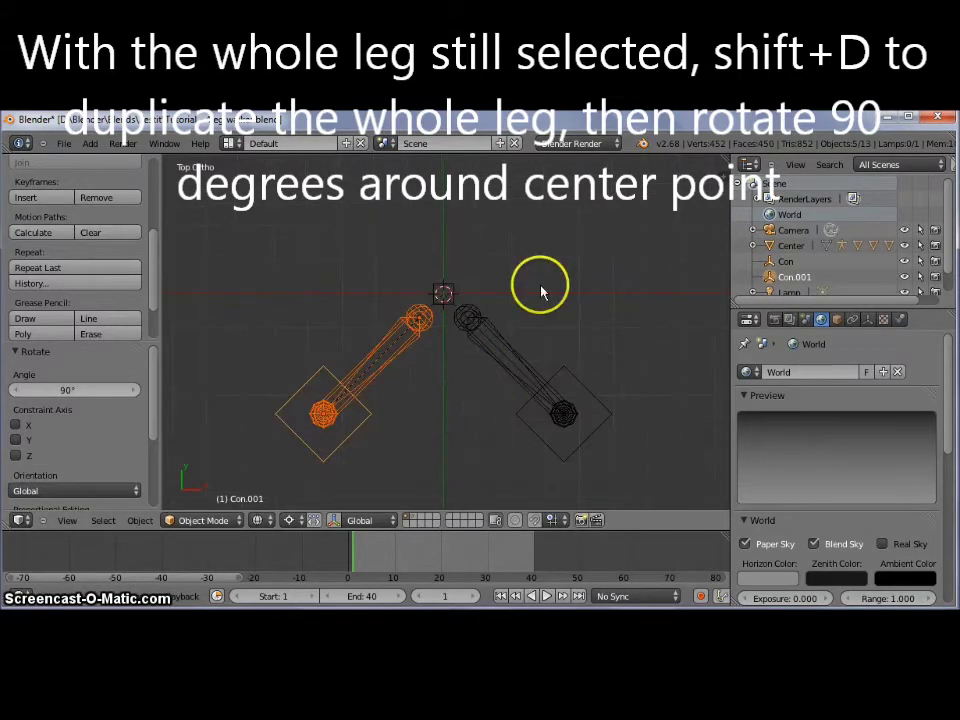
shift+middle_drag(542, 283, 547, 329)
- Make two more in-place leg copies, each rotated a further 90 degrees, completing four legs
key(shift+d)
click(606, 251)
text(r90)
key(Return)
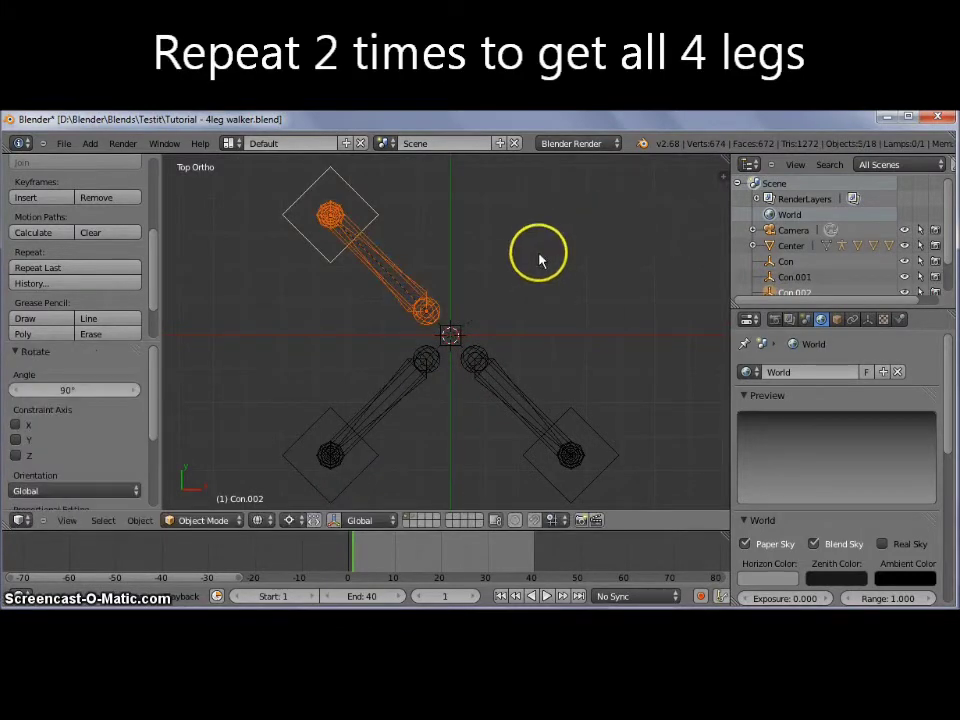
shift+middle_drag(538, 257, 555, 282)
key(shift+d)
click(606, 270)
text(r)
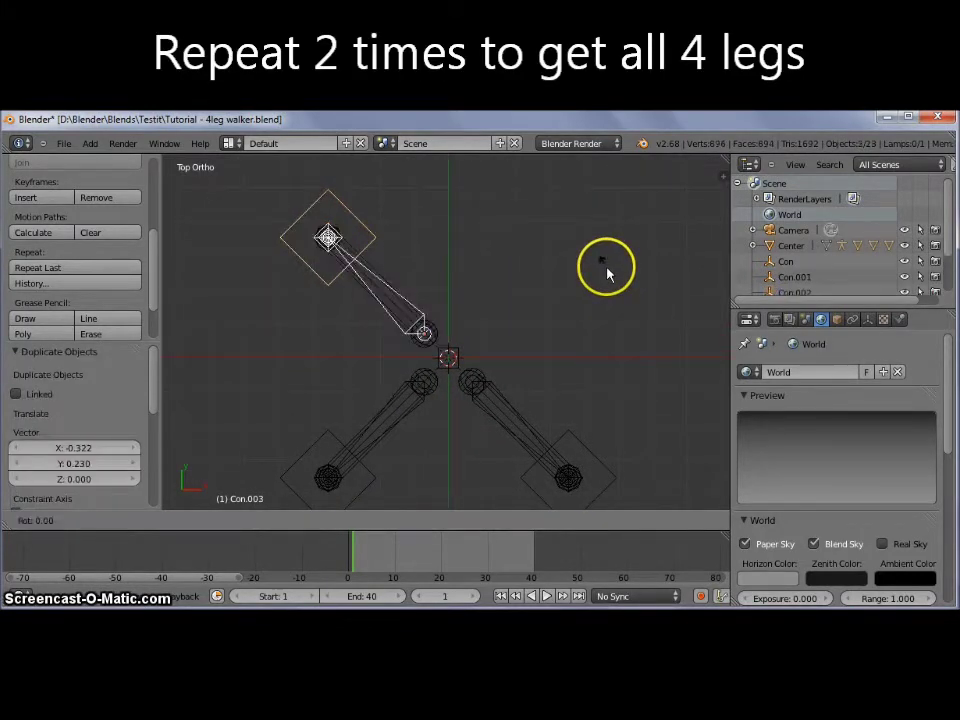
text(90)
key(Return)
middle_drag(471, 353, 468, 238)
- Switch to solid shading and test-move the first controller and Con.002 along Z, cancelling each
key(z)
key(g)
key(z)
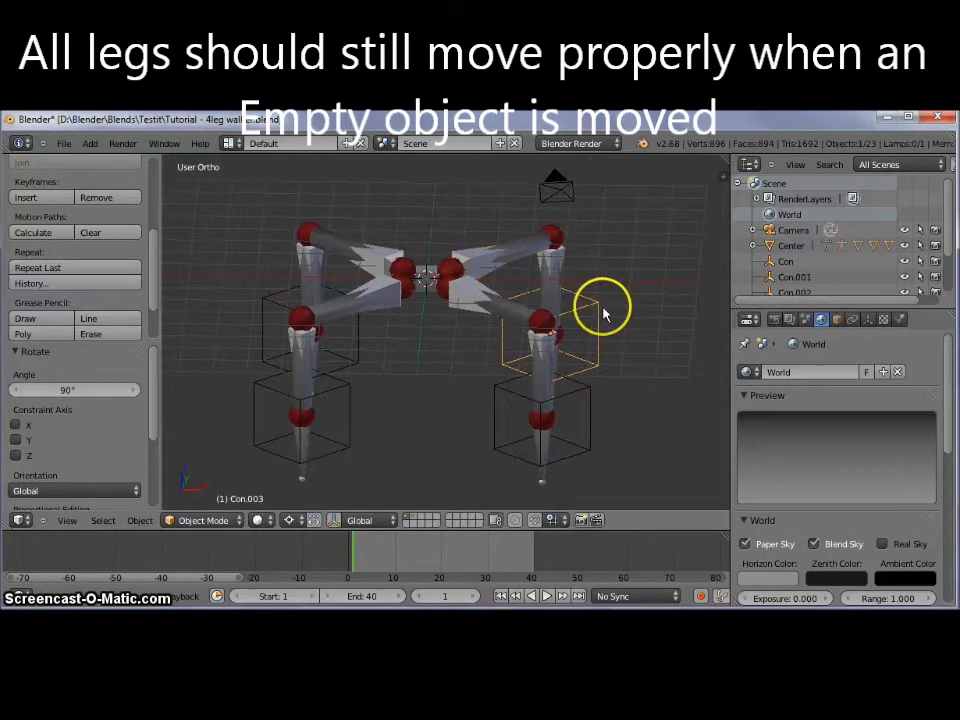
right_click(607, 325)
right_click(277, 320)
key(g)
key(z)
right_click(274, 321)
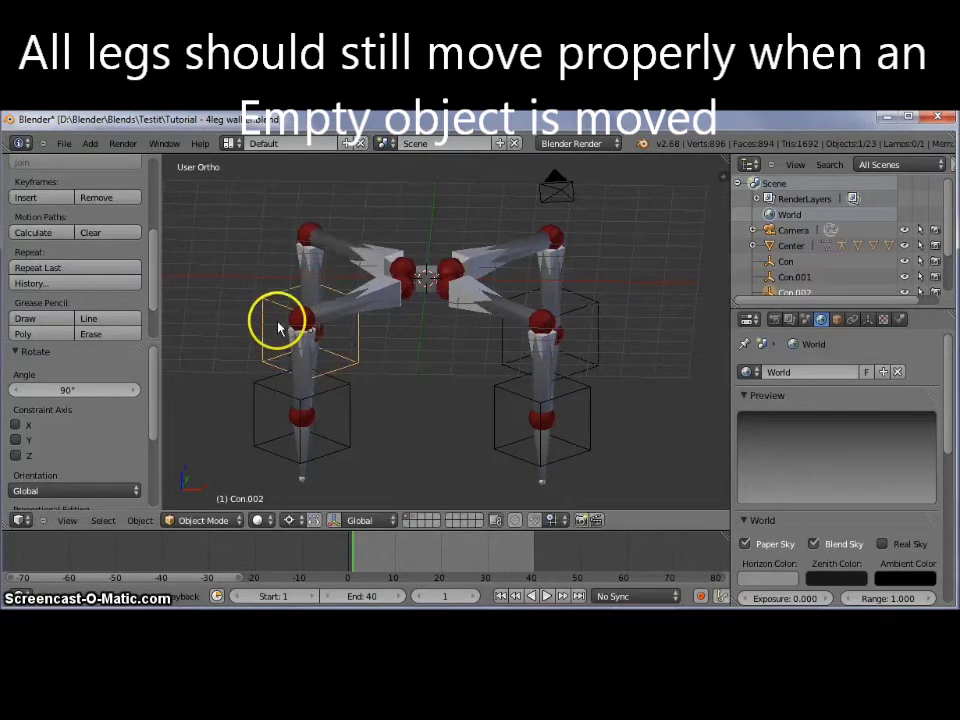
- Check Armature.002, Con.001 and the front-right Con around the walker, then select Center
right_click(367, 265)
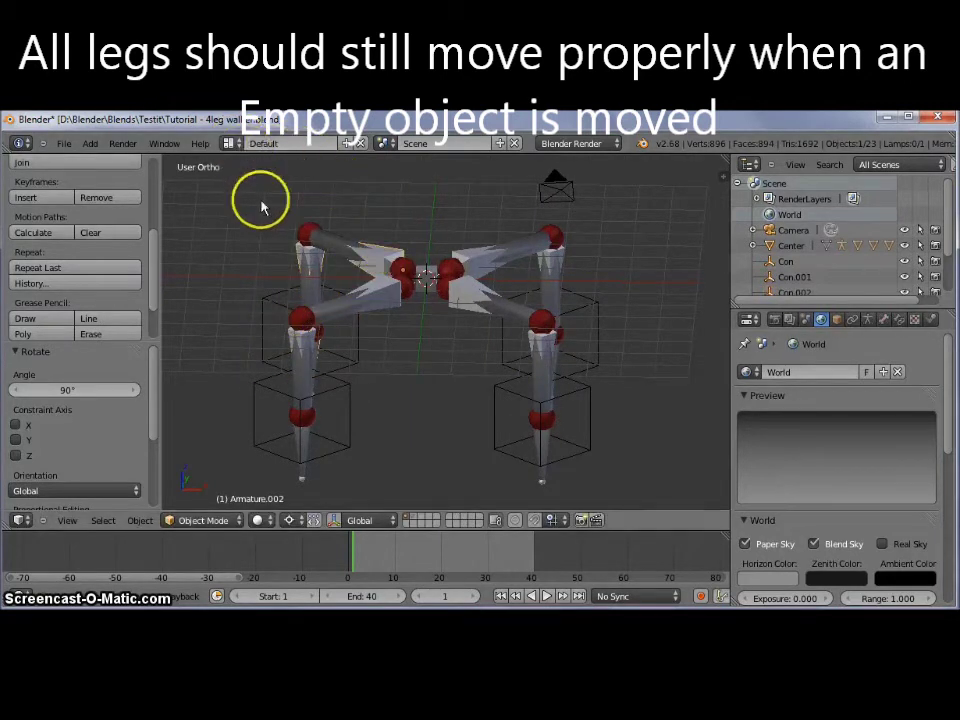
right_click(345, 378)
right_click(351, 398)
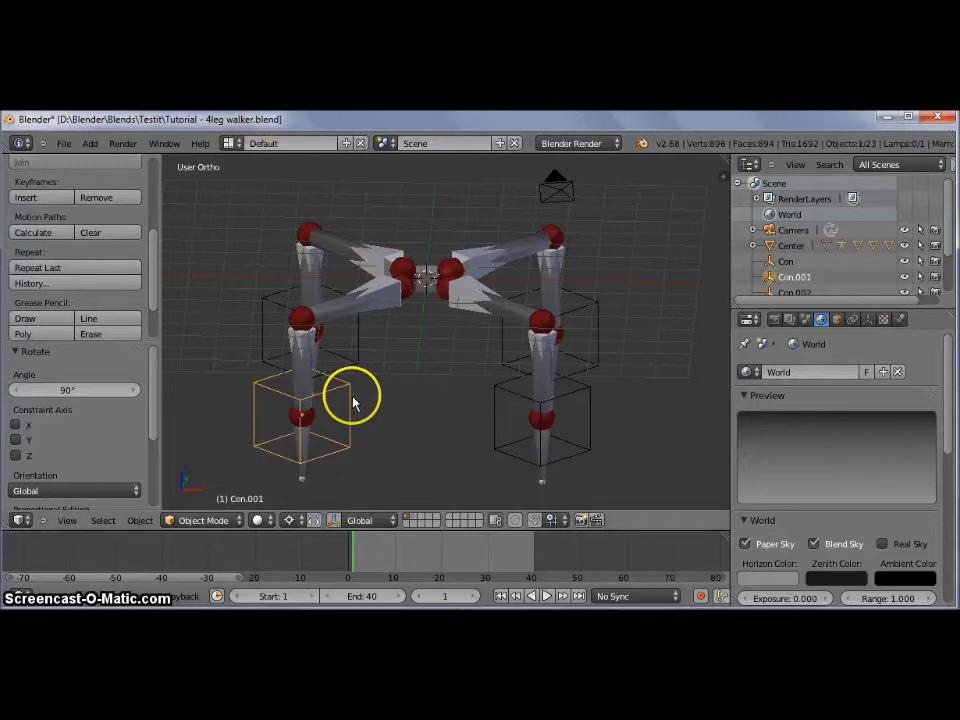
mouse_move(358, 357)
middle_down()
mouse_move(414, 343)
mouse_move(491, 364)
middle_up()
right_click(553, 332)
middle_drag(553, 332, 504, 364)
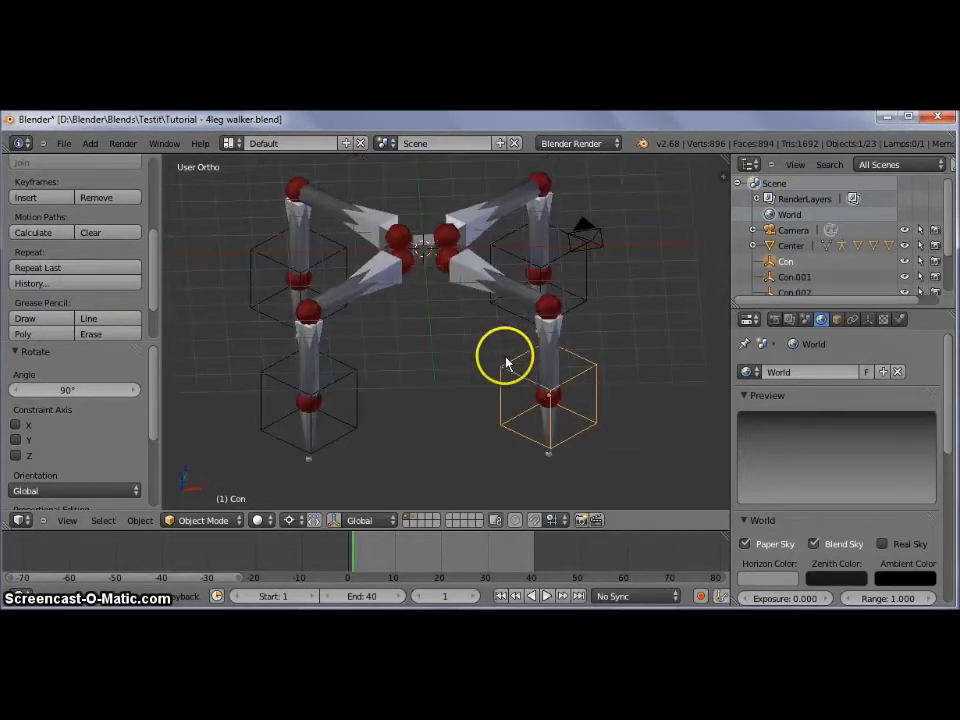
shift+middle_drag(498, 220, 510, 257)
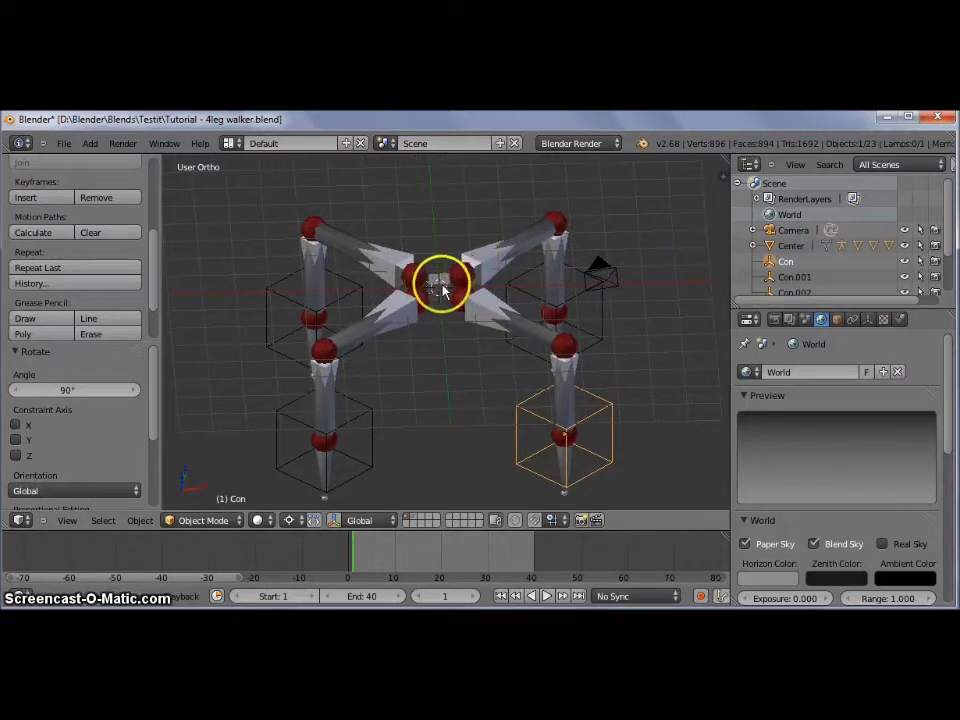
right_click(440, 287)
scroll(500, 278, up, 2)
- In Edit Mode, enlarge the Center cube and flatten it along Z
key(Tab)
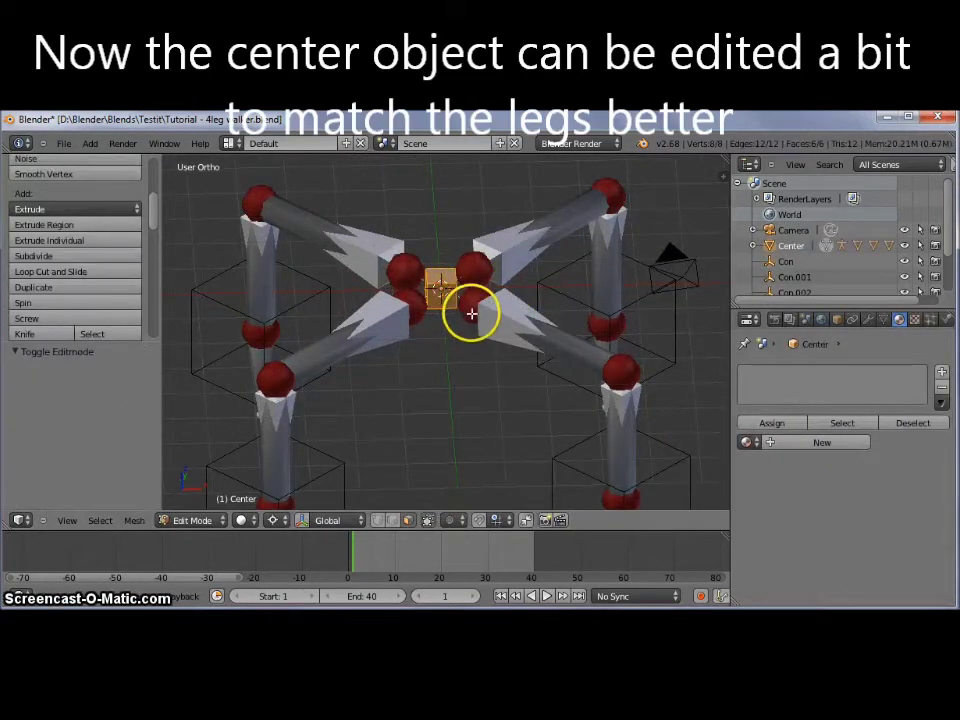
key(s)
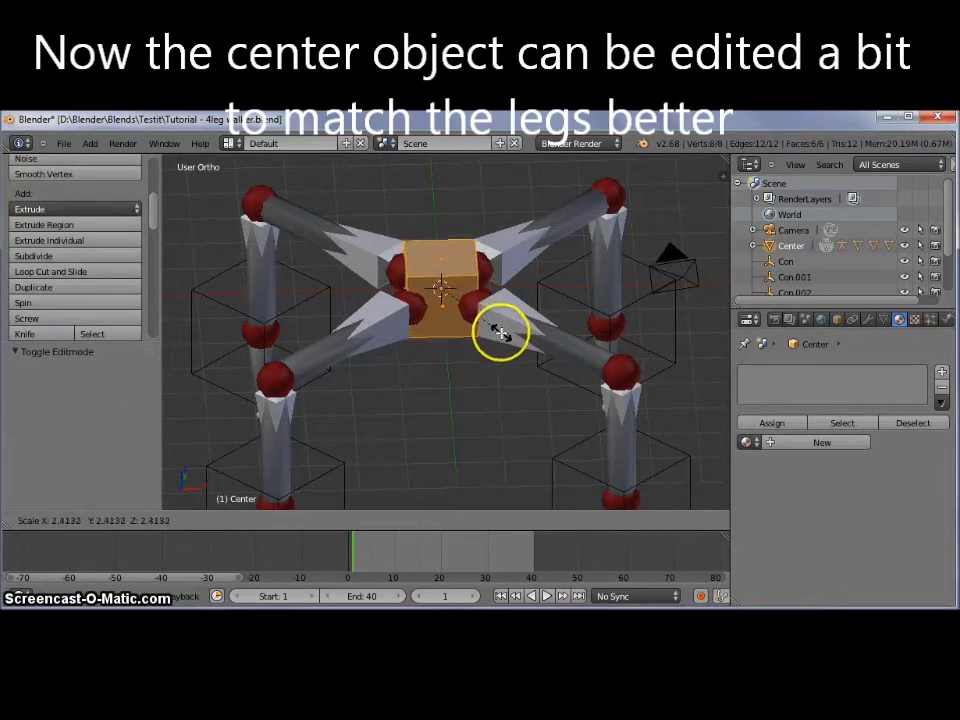
click(500, 330)
key(s)
key(z)
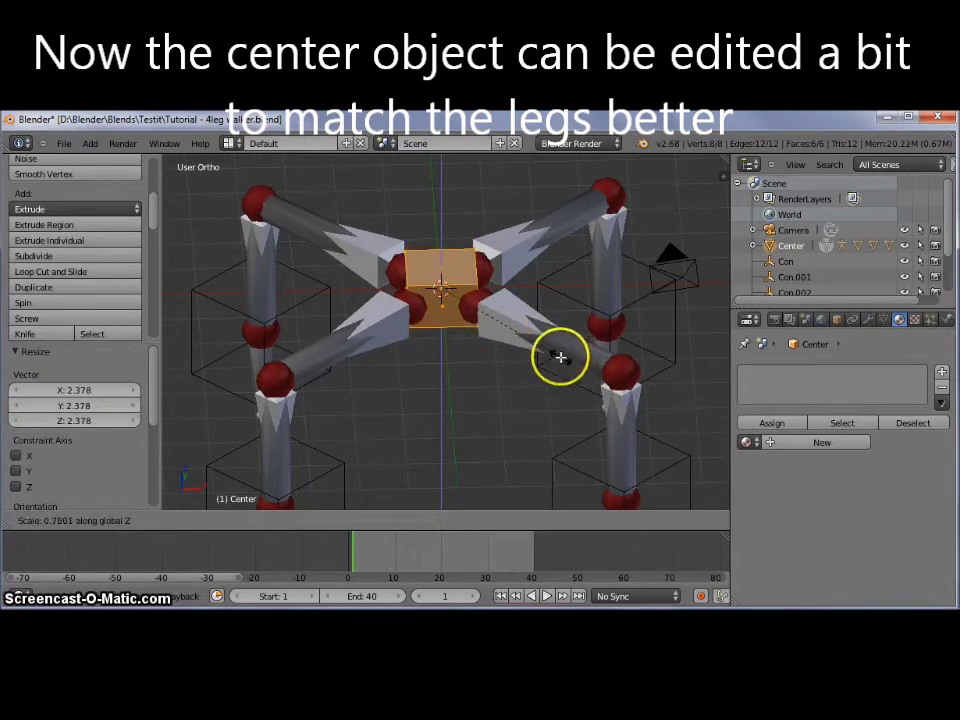
click(546, 253)
shift+middle_drag(546, 253, 530, 275)
- Extrude the top face, scale it to 0.649 and raise it 0.408 along Z
right_click(438, 292)
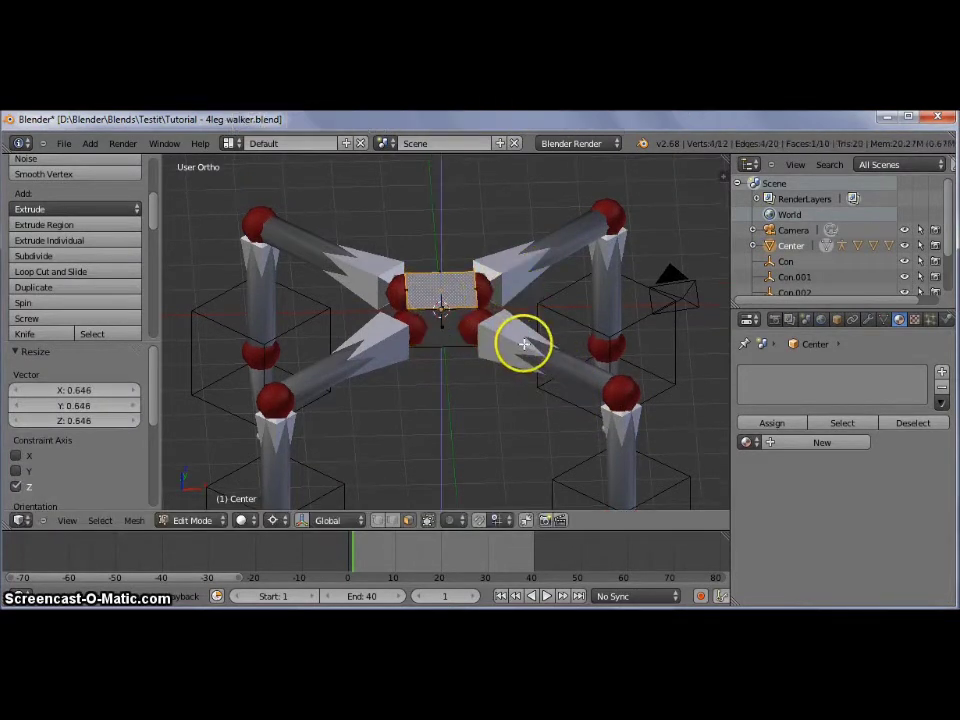
key(e)
right_click(621, 287)
key(s)
click(551, 306)
key(g)
key(z)
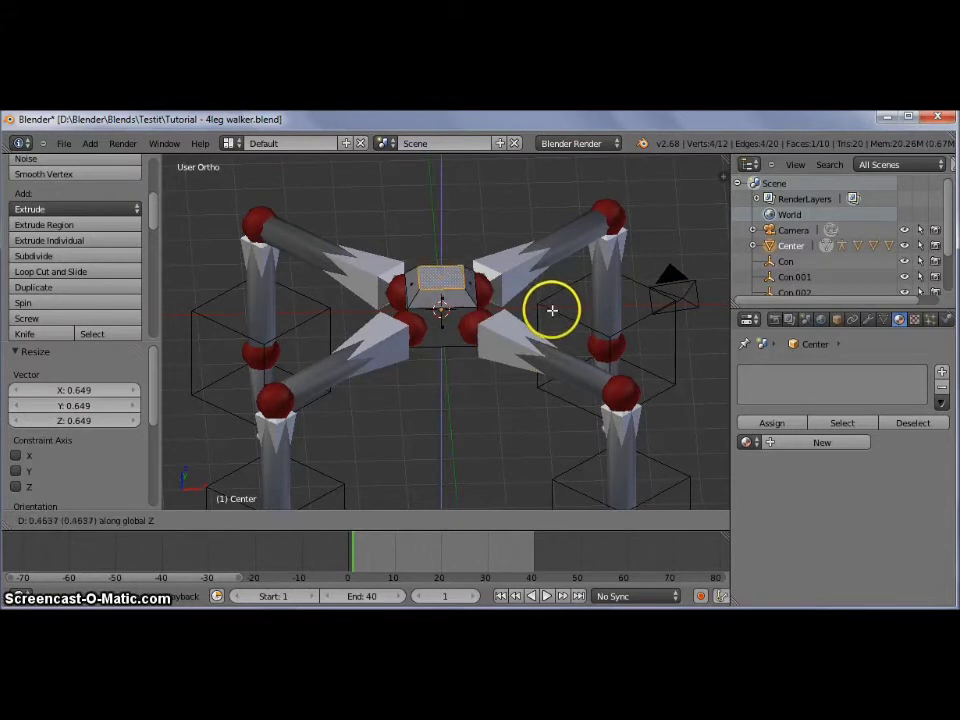
click(560, 310)
- Assign the Gray material to the body, return to Object Mode and select the camera
click(750, 441)
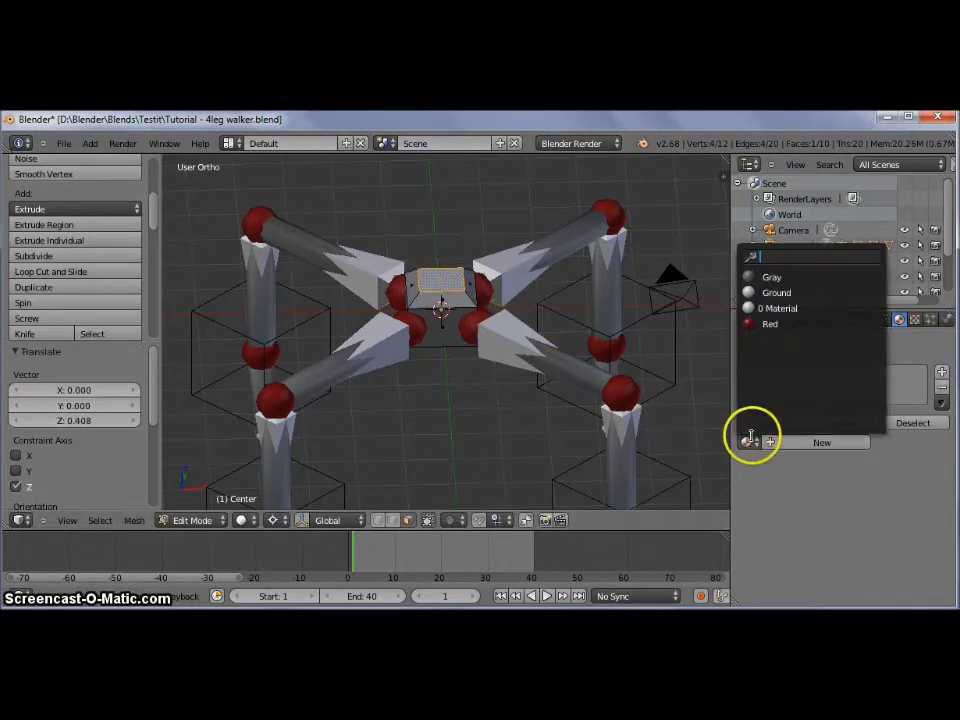
click(789, 274)
key(Tab)
mouse_move(504, 319)
middle_down()
mouse_move(495, 333)
mouse_move(489, 306)
middle_up()
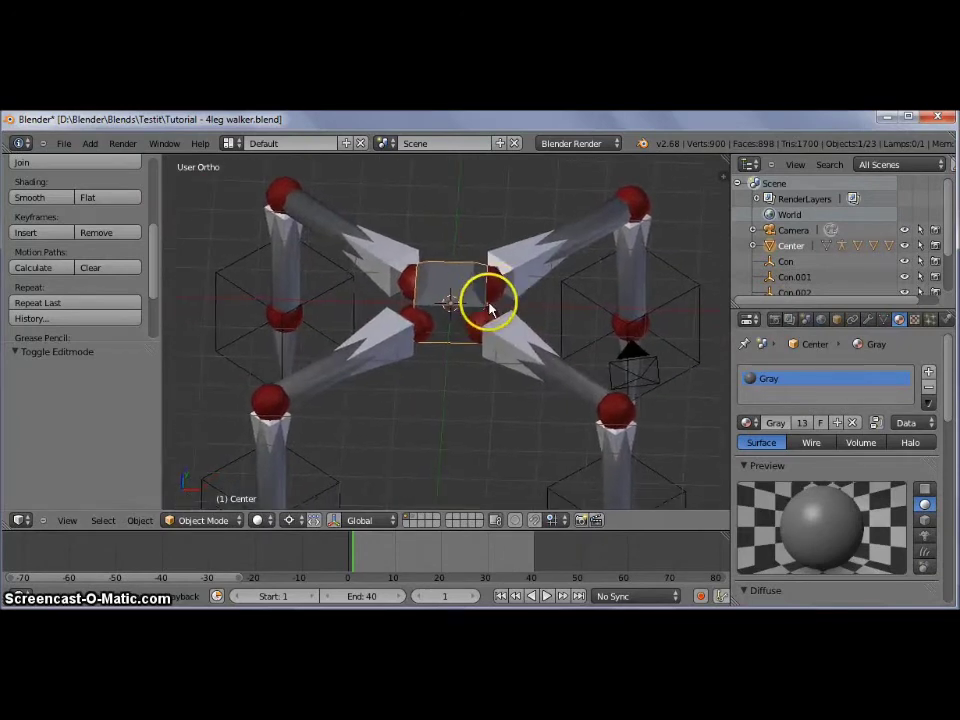
right_click(647, 382)
mouse_move(533, 370)
middle_down()
mouse_move(564, 317)
mouse_move(534, 319)
mouse_move(546, 317)
middle_up()
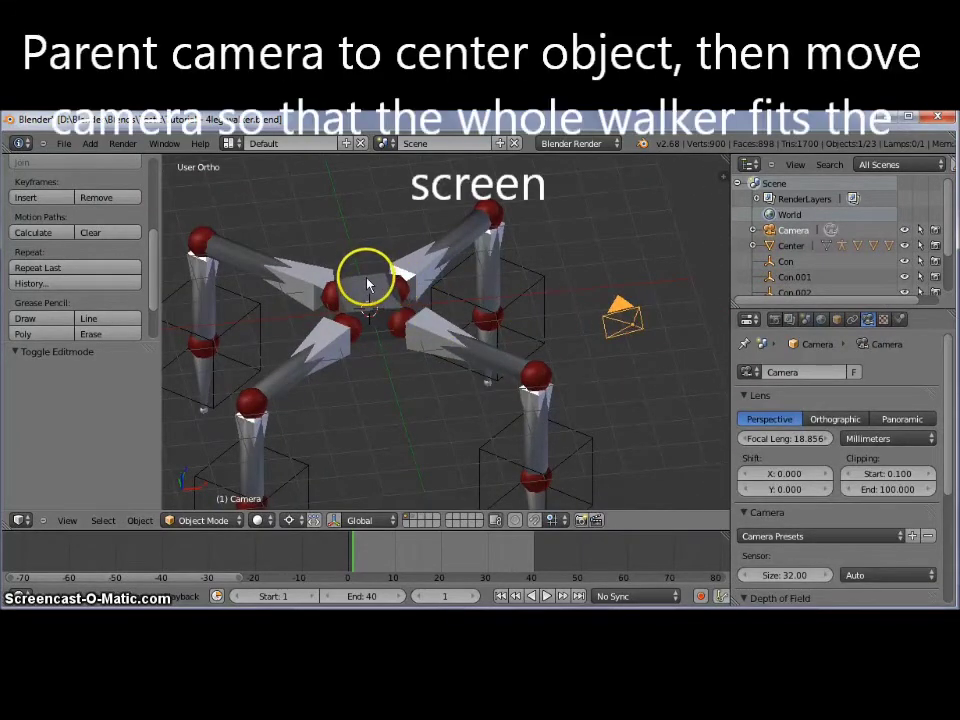
- Parent the camera to the Center object and look through the camera
shift+right_click(367, 284)
key(ctrl+p)
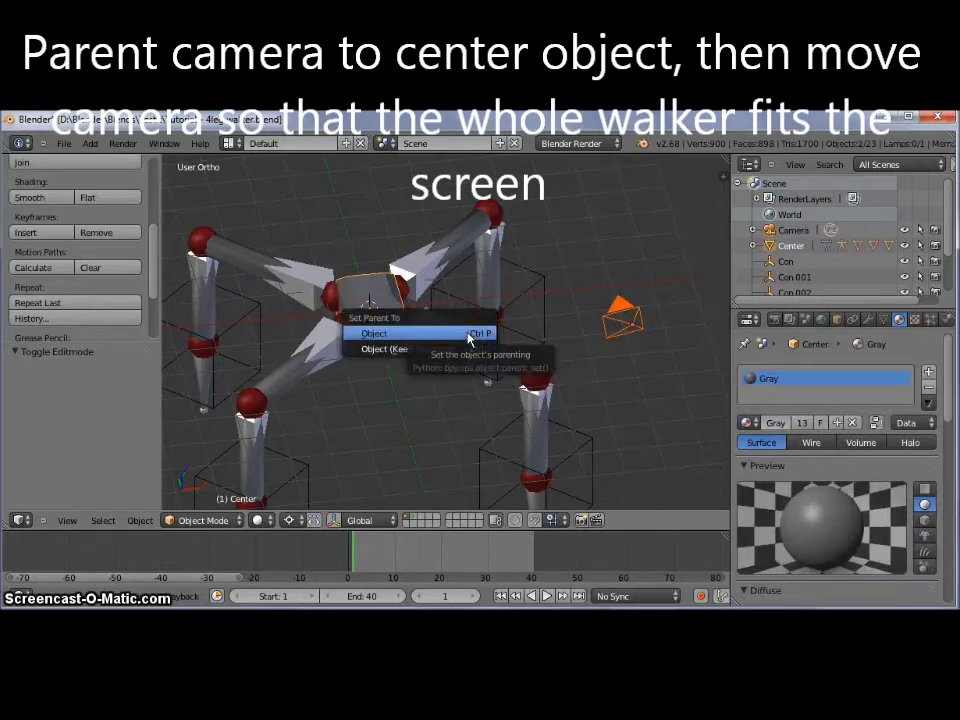
click(468, 334)
right_click(648, 321)
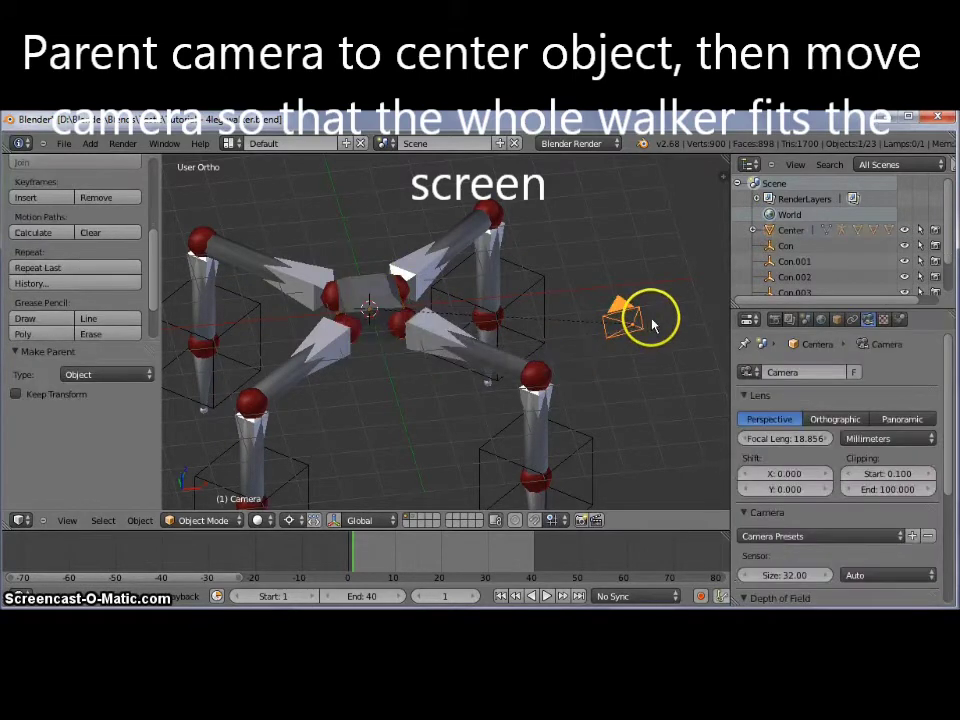
key(KP_0)
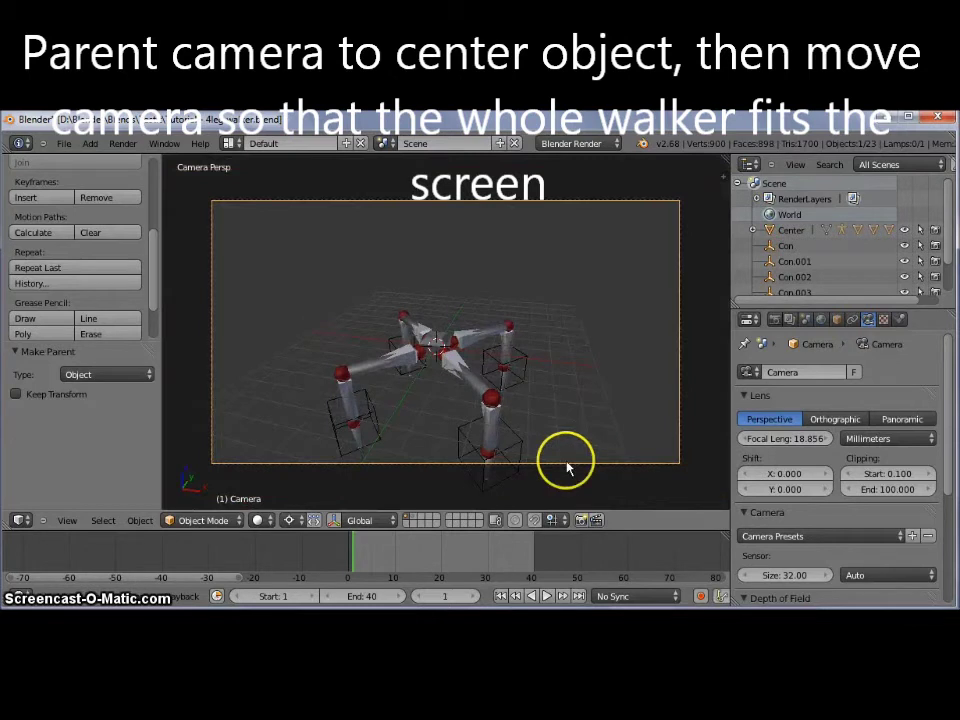
- Reposition the camera and tilt it -7.304° about its X axis so the walker fits the view
key(g)
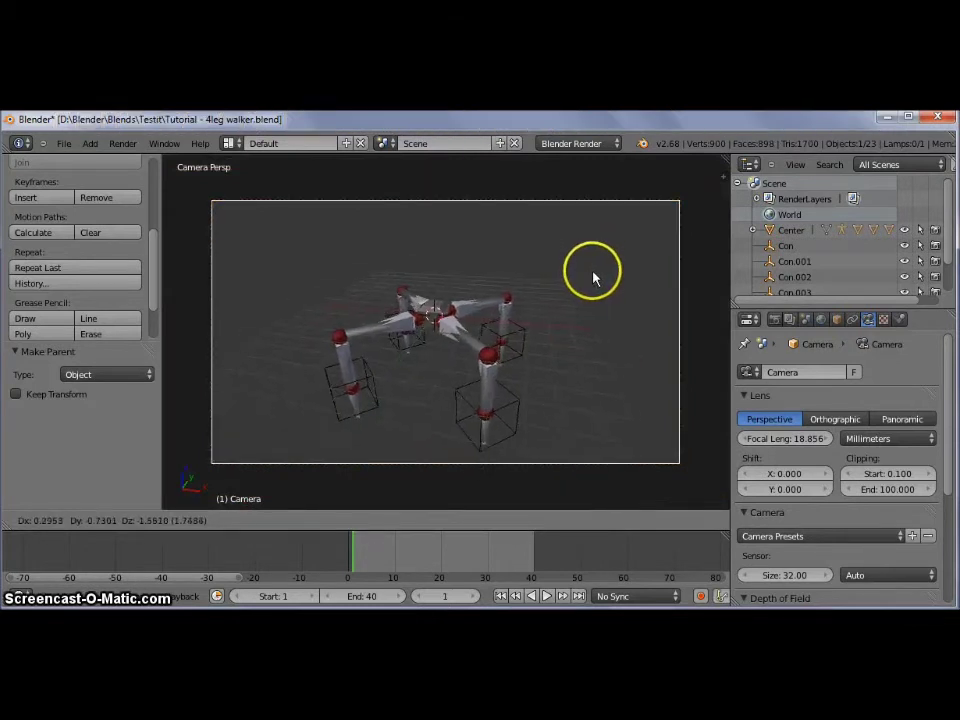
click(597, 272)
key(r)
key(x)
key(x)
click(596, 244)
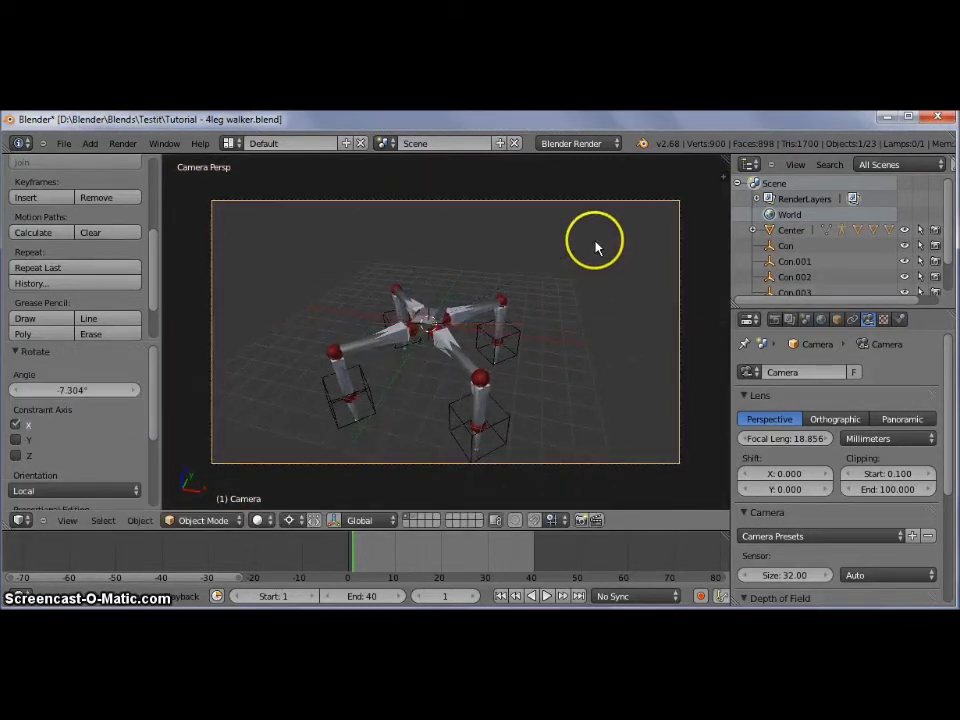
key(g)
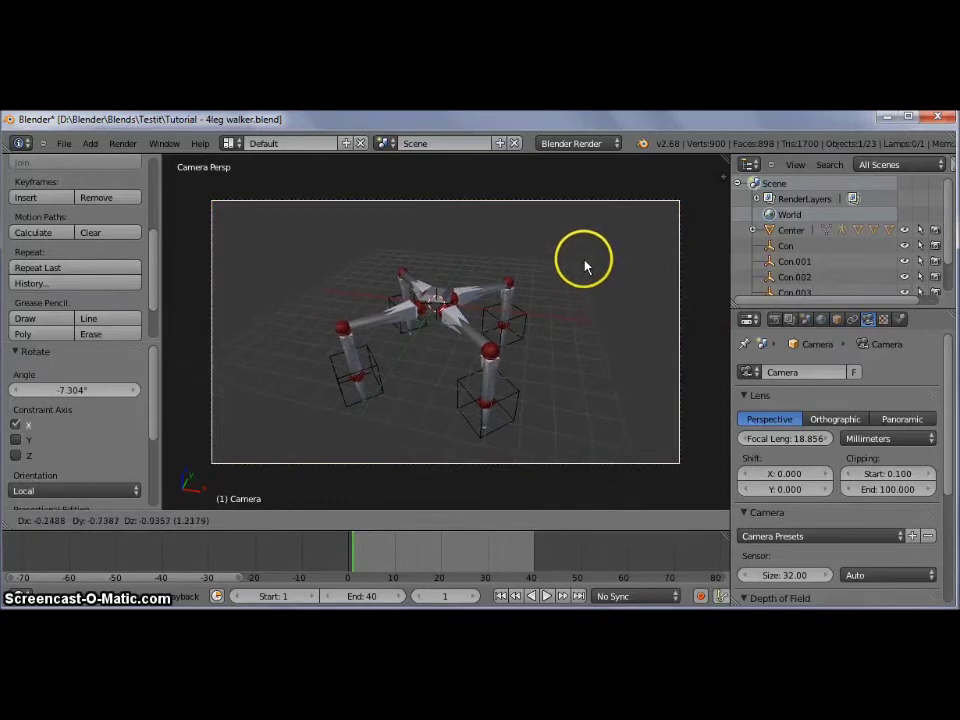
click(485, 345)
key(KP_0)
- Select the Center object and zoom out over the four-legged rig
scroll(429, 354, up, 4)
scroll(448, 354, up, 2)
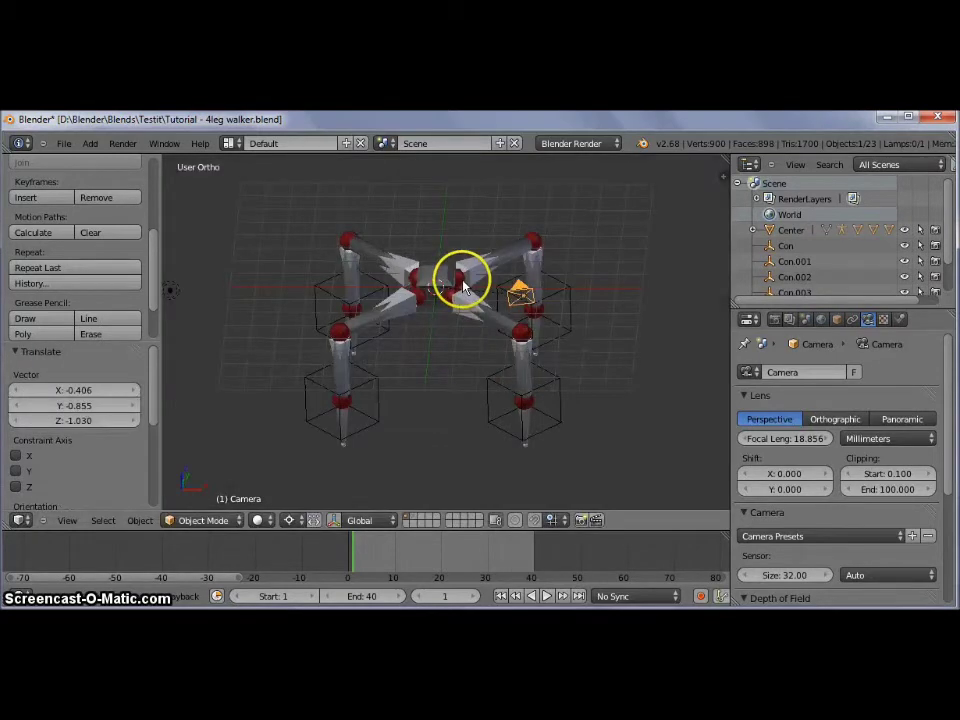
right_click(435, 278)
middle_drag(435, 278, 480, 266)
scroll(474, 390, up, 2)
scroll(475, 393, down, 1)
scroll(476, 393, down, 1)
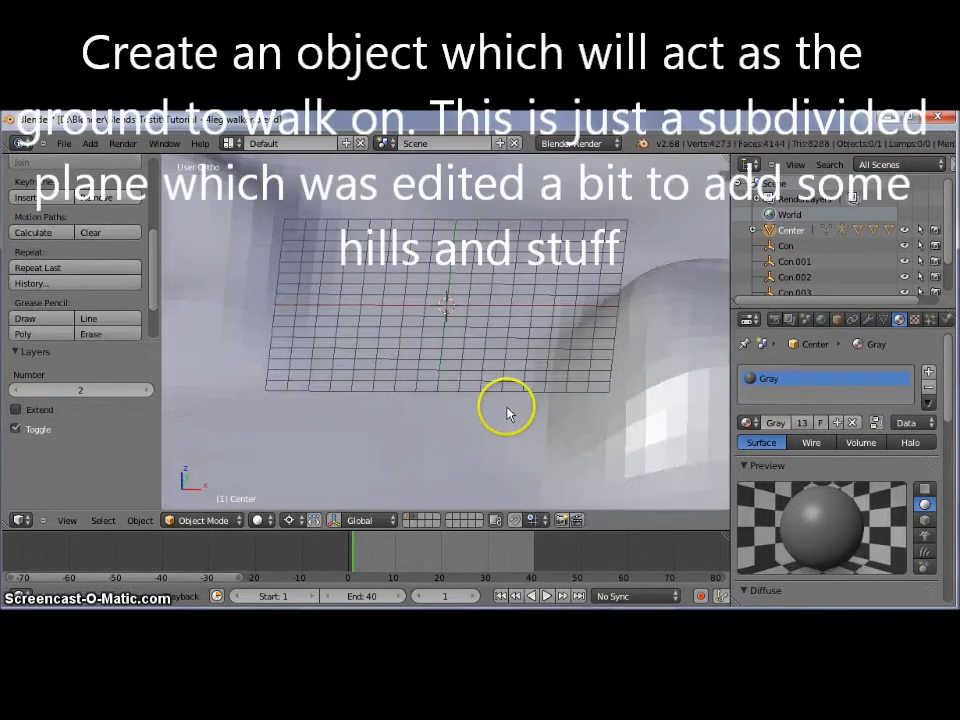
- Select the hilly terrain plane and inspect its mesh in Edit Mode
scroll(508, 407, down, 1)
scroll(463, 403, down, 1)
scroll(429, 390, down, 1)
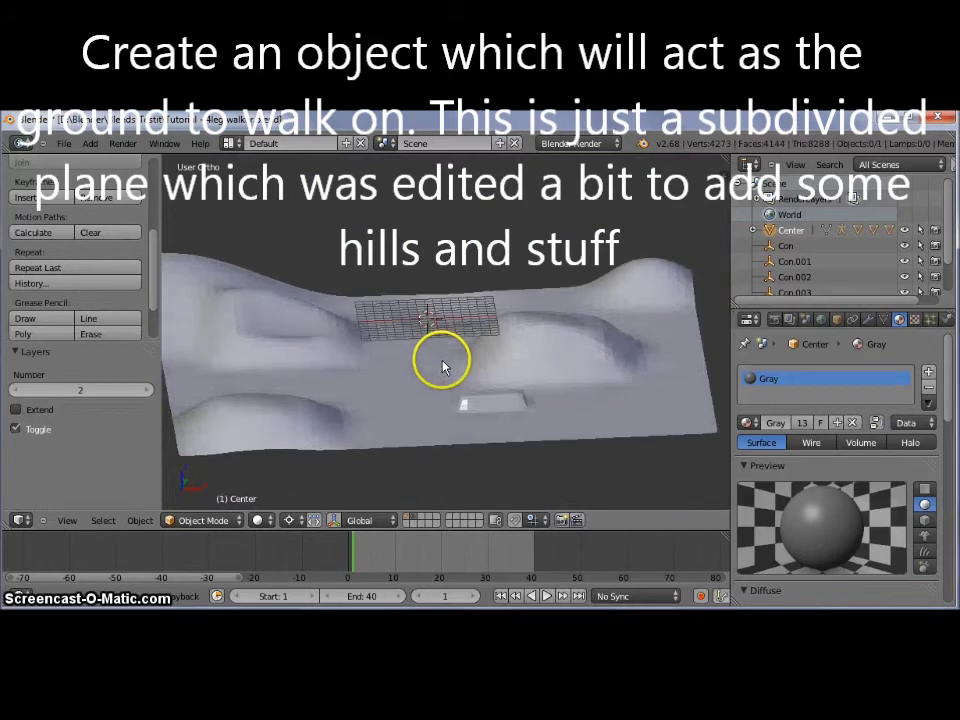
right_click(470, 367)
key(Tab)
middle_drag(480, 304, 489, 321)
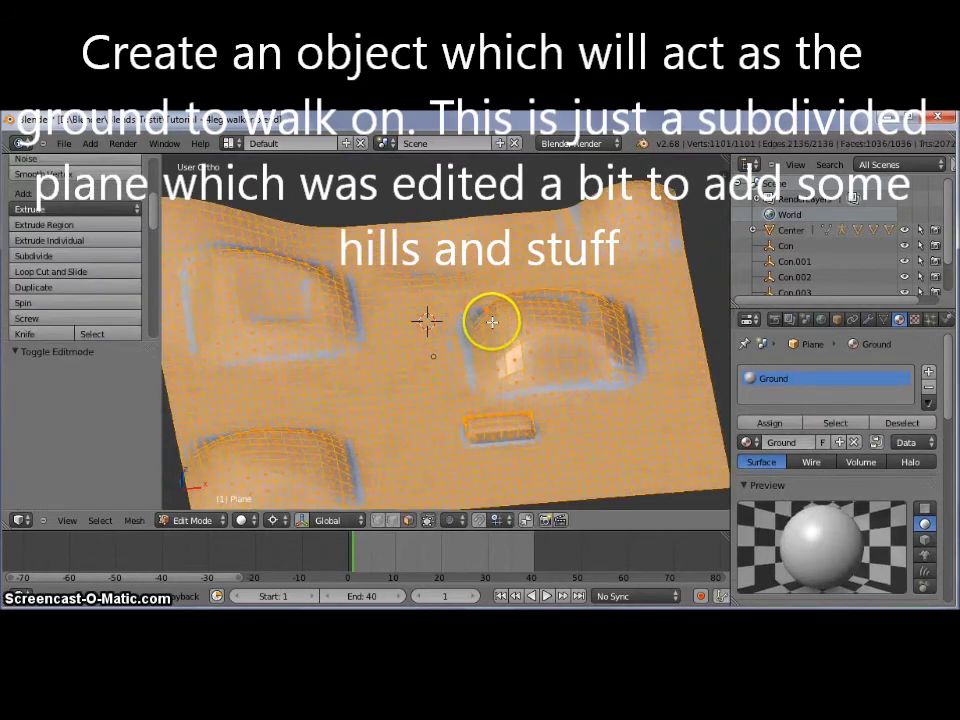
scroll(504, 328, up, 1)
scroll(514, 339, up, 1)
scroll(514, 340, down, 2)
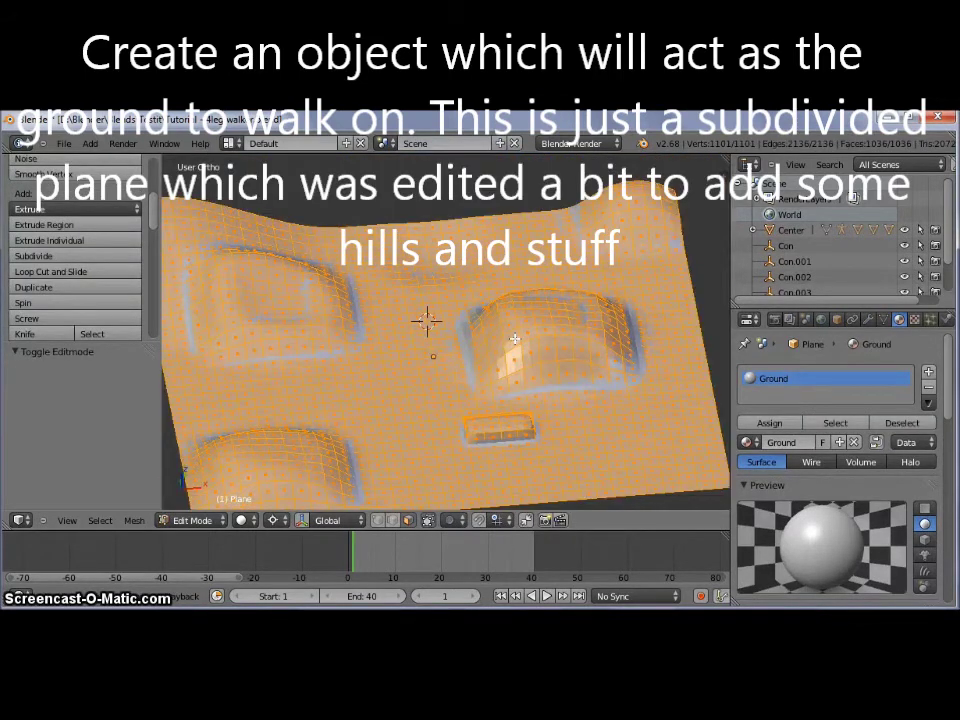
scroll(514, 340, up, 1)
key(Tab)
- Add a level-1 Subdivision Surface modifier to the terrain and check its Ground material
click(853, 319)
click(867, 319)
key(ctrl+1)
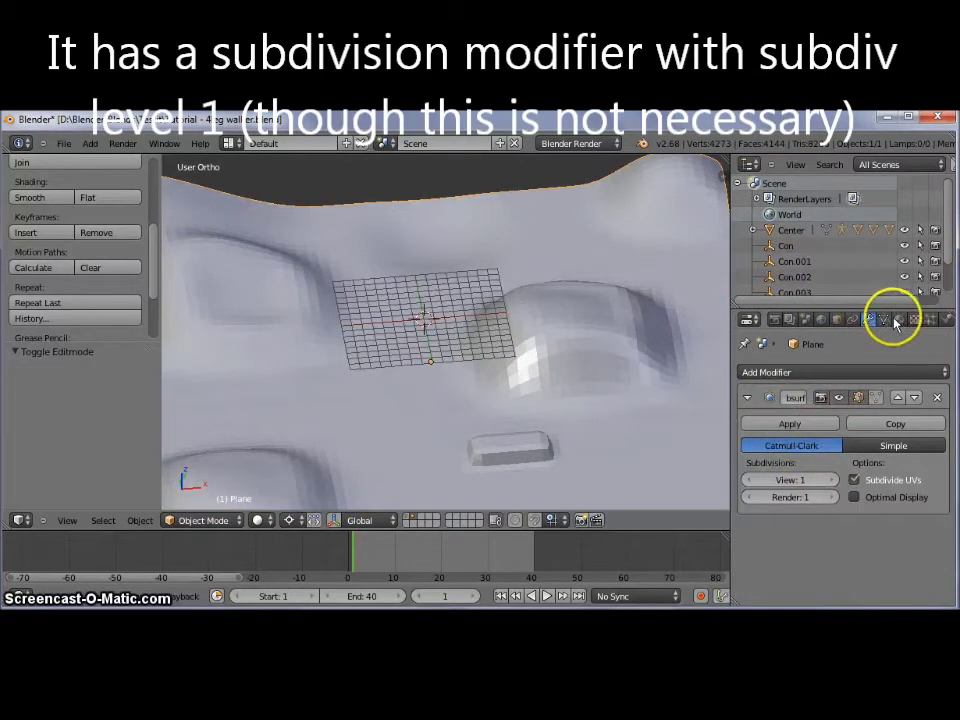
click(900, 320)
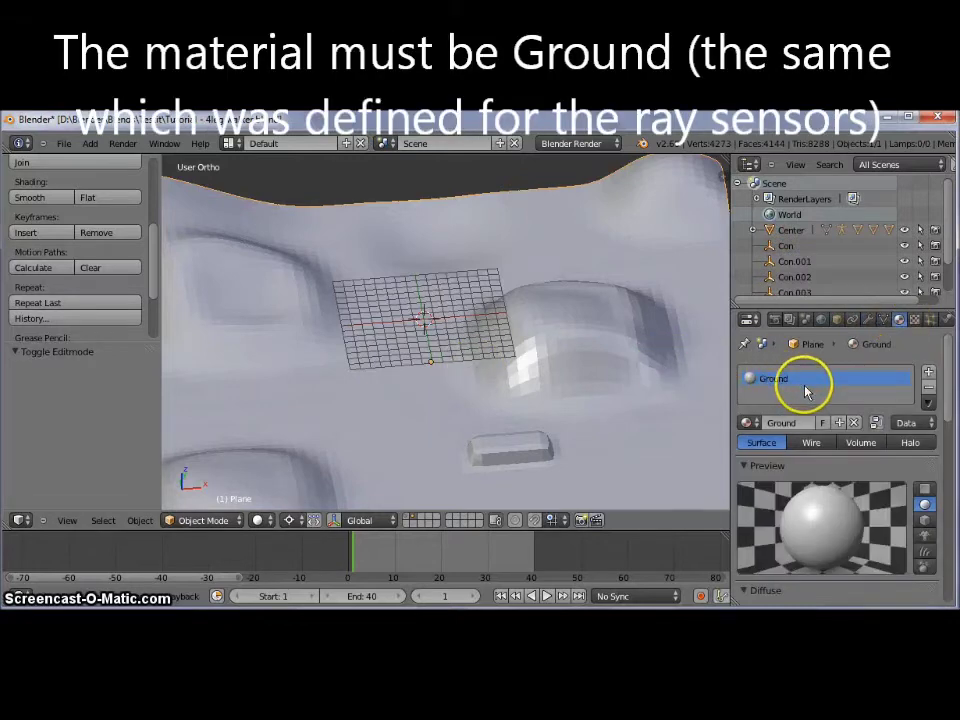
- Move the terrain onto layer 1 with the walker rig
shift+middle_drag(510, 358, 510, 358)
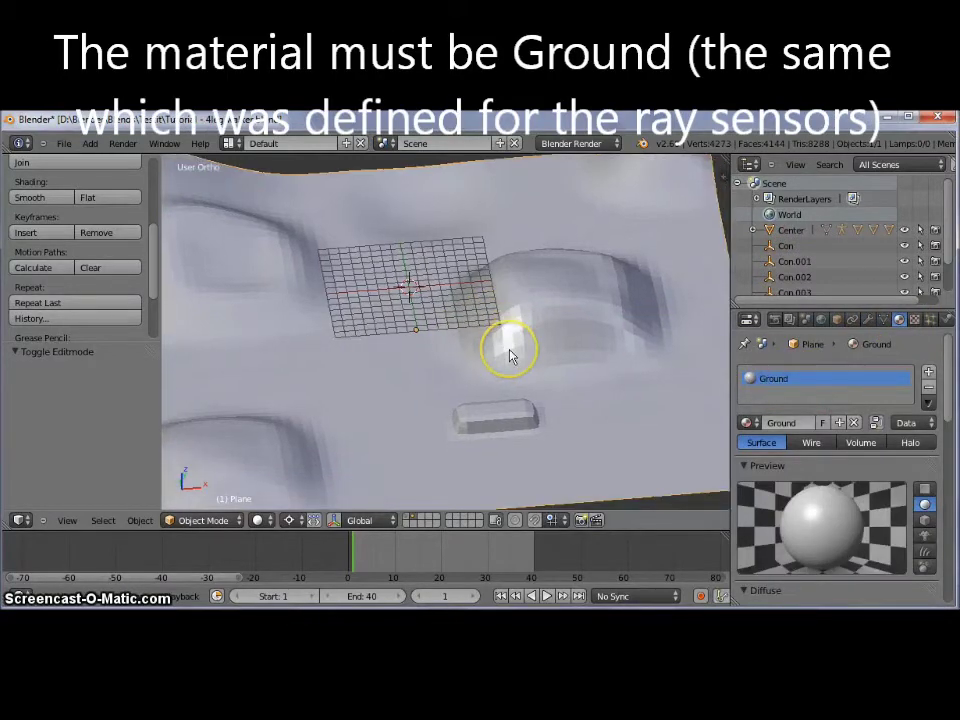
key(m)
key(1)
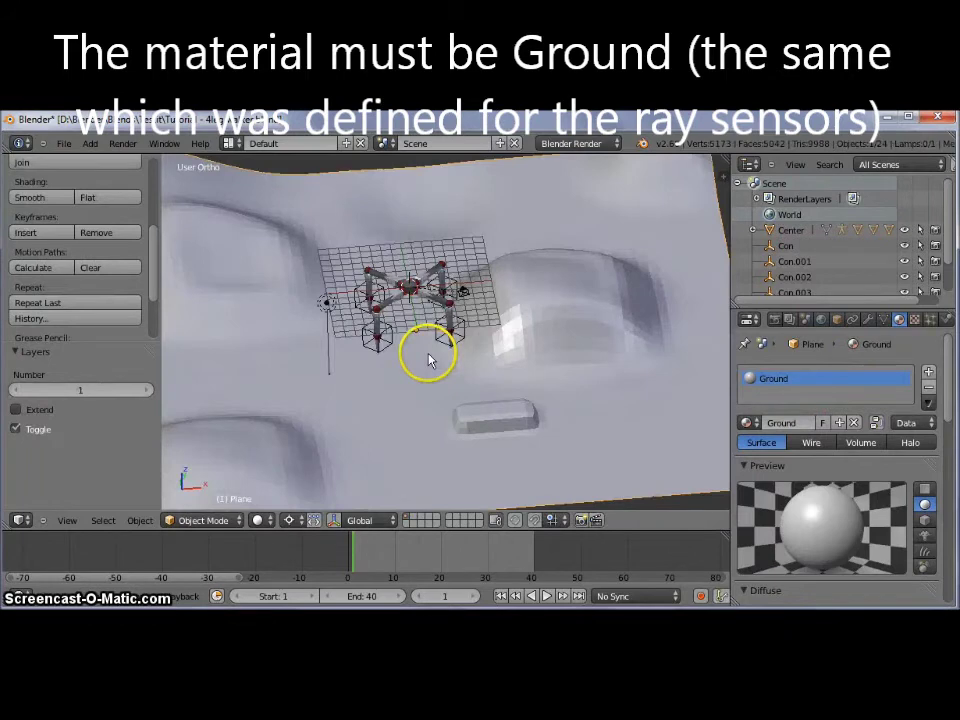
mouse_move(485, 378)
middle_down()
mouse_move(416, 381)
mouse_move(411, 347)
mouse_move(420, 364)
middle_up()
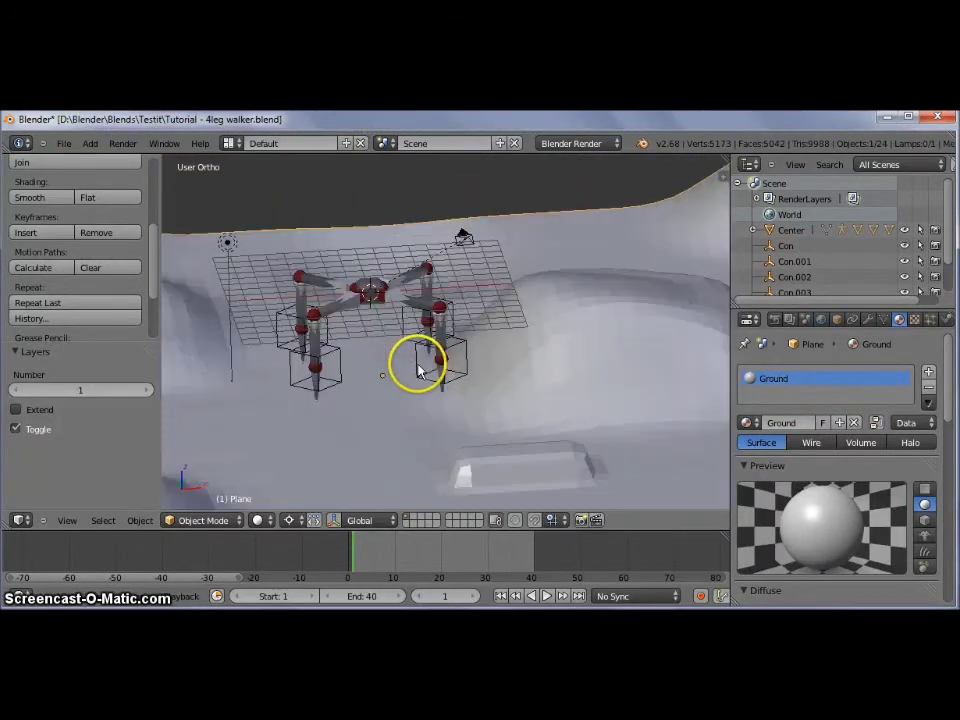
scroll(370, 320, up, 3)
shift+middle_drag(370, 320, 487, 338)
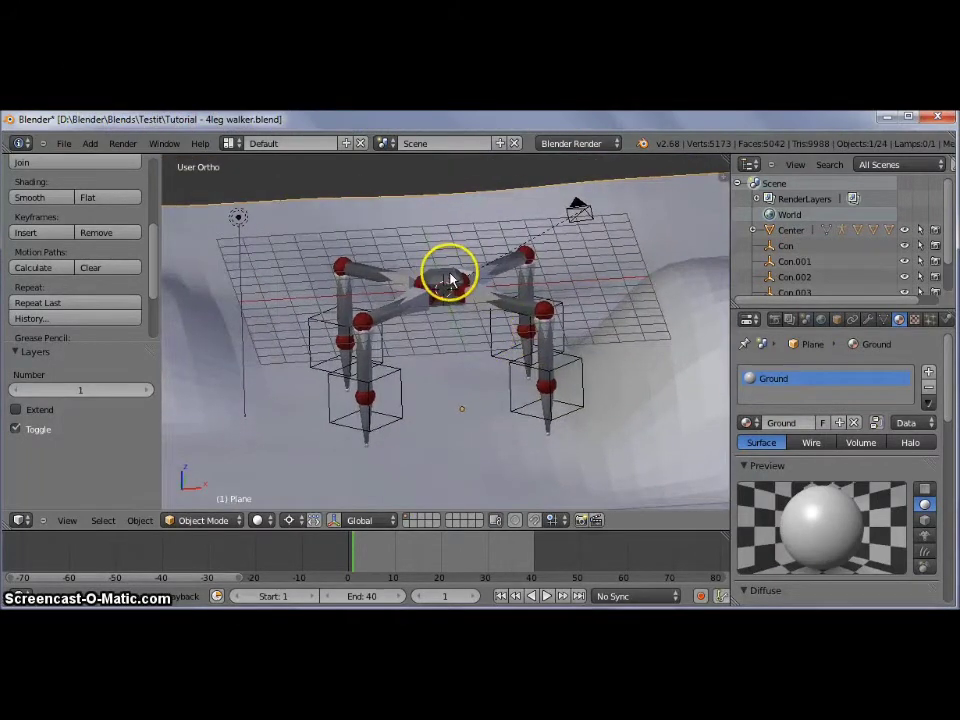
scroll(506, 407, down, 3)
middle_drag(506, 407, 490, 386)
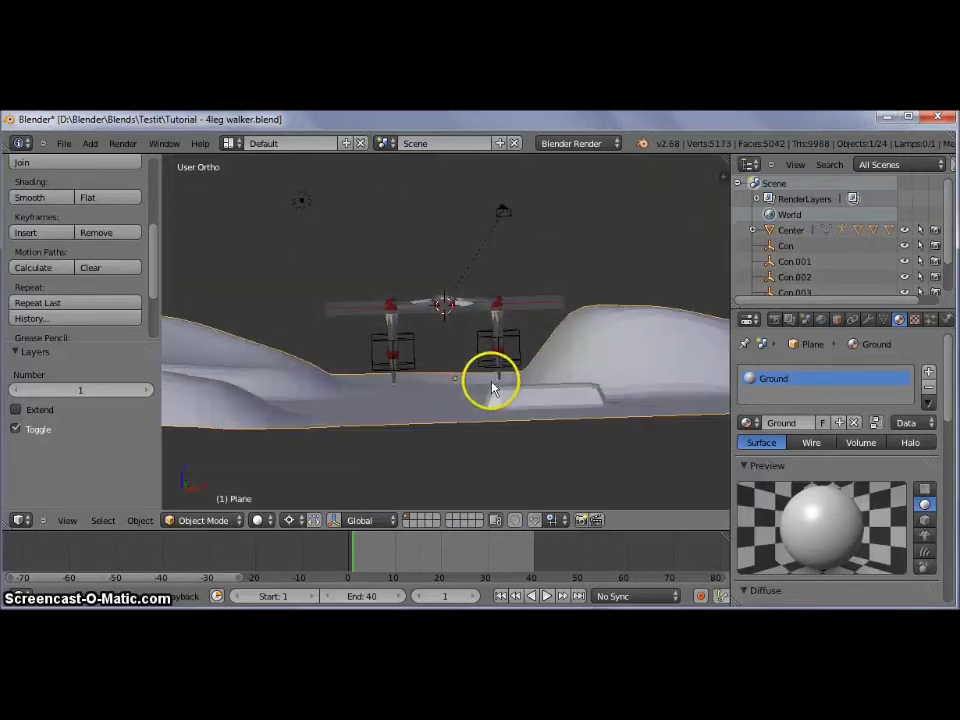
- Shift the terrain 0.157 along Z under the legs, then select the Center object
key(g)
key(z)
click(499, 392)
mouse_move(495, 388)
middle_down()
mouse_move(510, 377)
mouse_move(497, 388)
middle_up()
key(g)
key(z)
click(500, 385)
scroll(502, 383, up, 2)
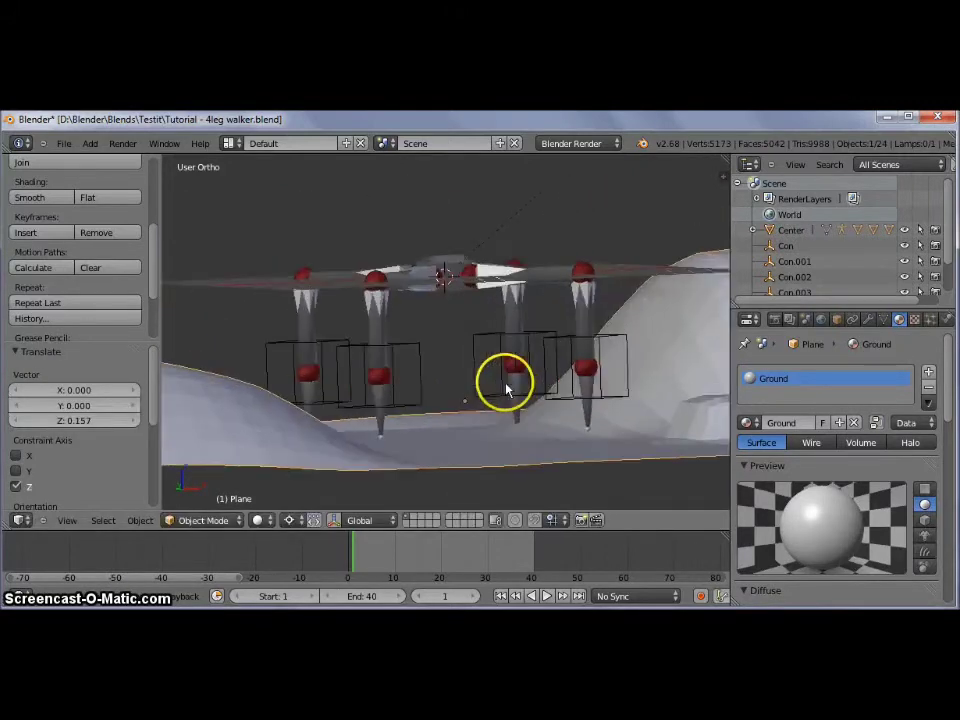
scroll(506, 386, up, 2)
scroll(495, 390, up, 2)
mouse_move(487, 392)
middle_down()
mouse_move(483, 440)
mouse_move(480, 413)
middle_up()
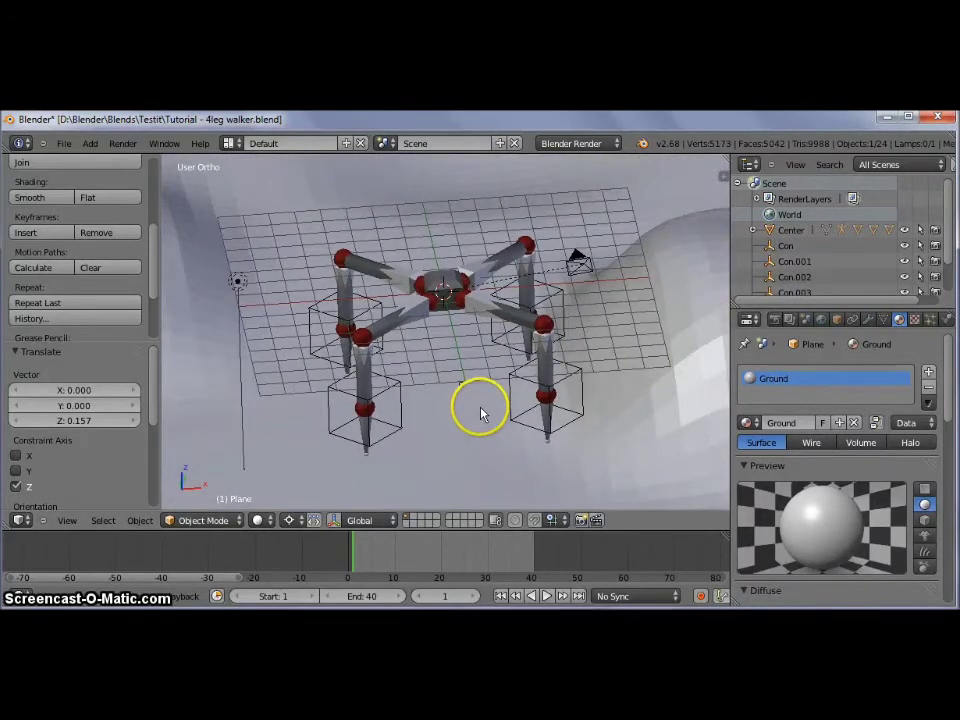
right_click(450, 289)
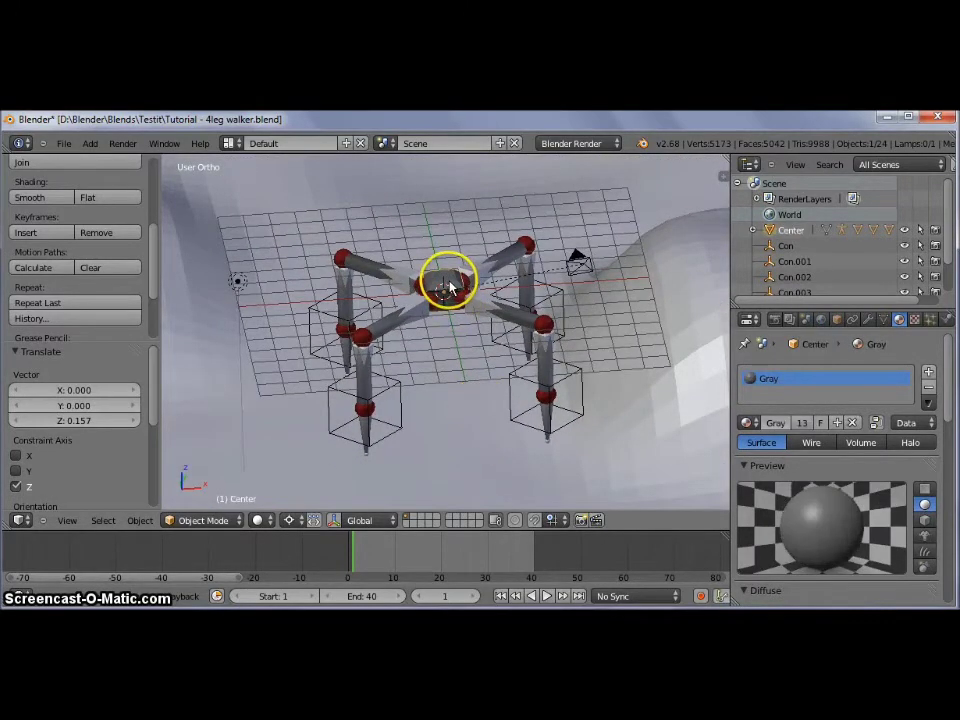
- Switch to the Game Logic layout and add a Ray sensor to Center
click(231, 144)
click(282, 246)
mouse_move(383, 268)
middle_down()
mouse_move(446, 285)
mouse_move(379, 306)
middle_up()
click(343, 452)
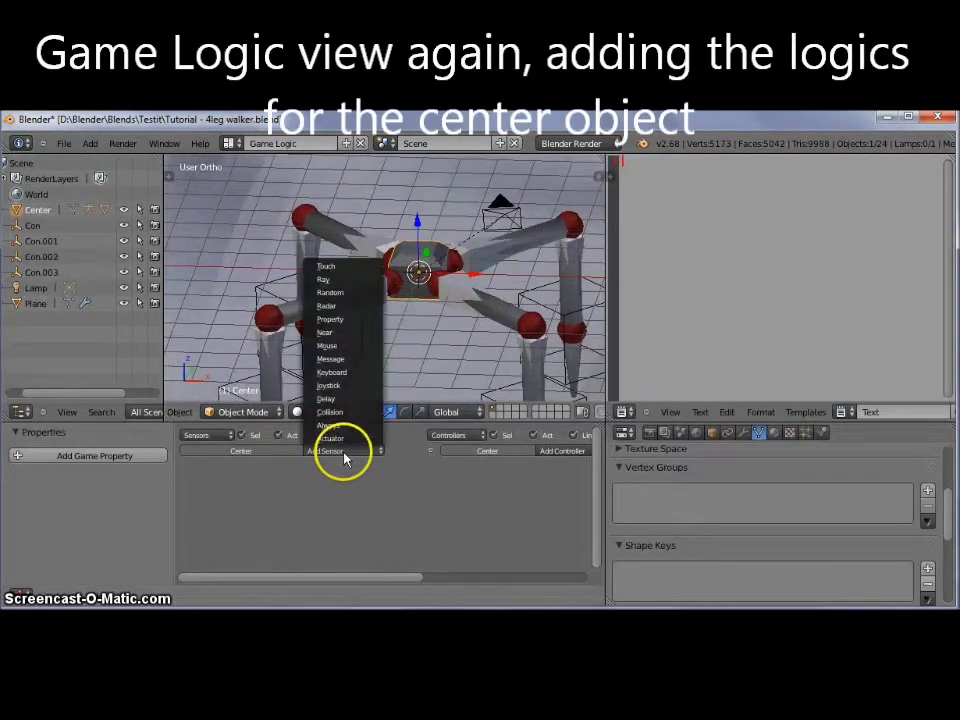
click(343, 279)
- Set the Ray sensor to range 10, detect the Ground material, along the -Z axis
click(285, 533)
text(10)
key(Return)
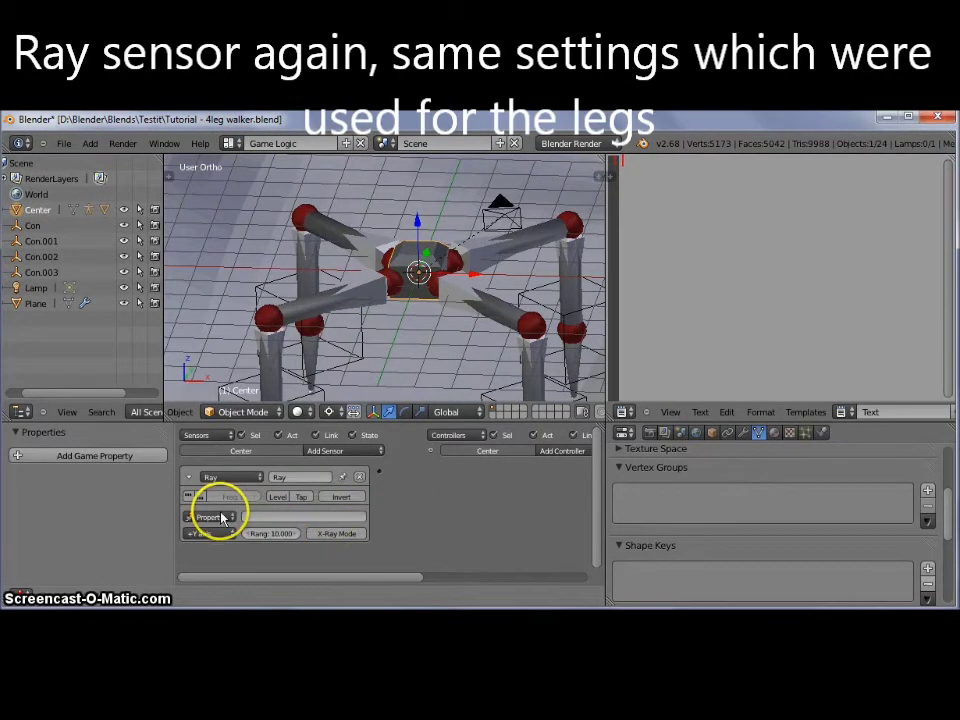
click(222, 517)
click(287, 515)
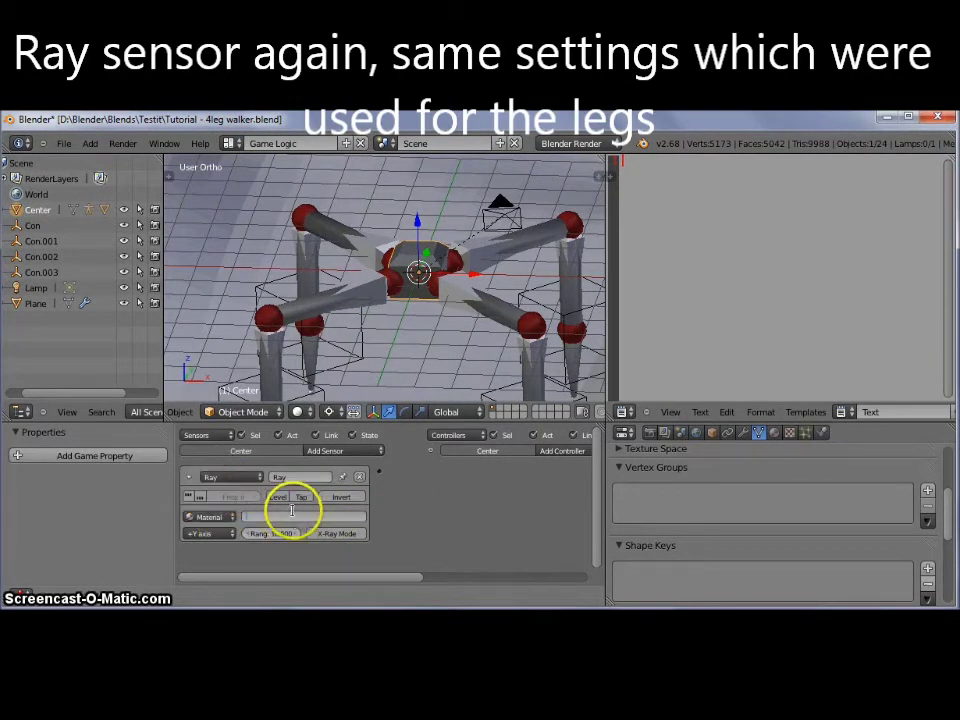
click(251, 516)
click(306, 405)
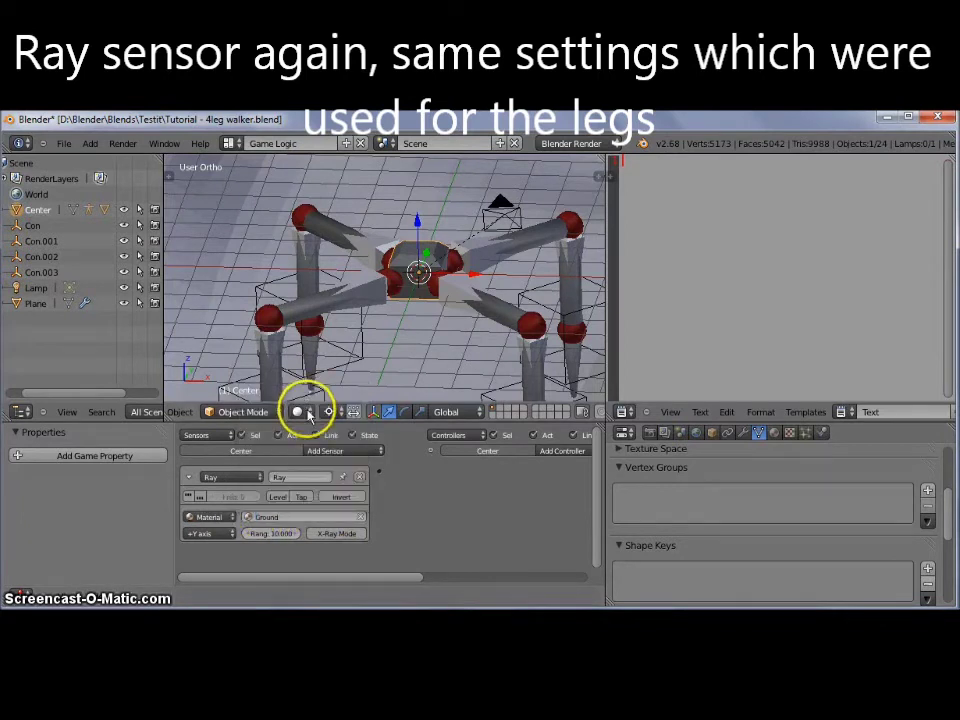
click(210, 533)
click(218, 455)
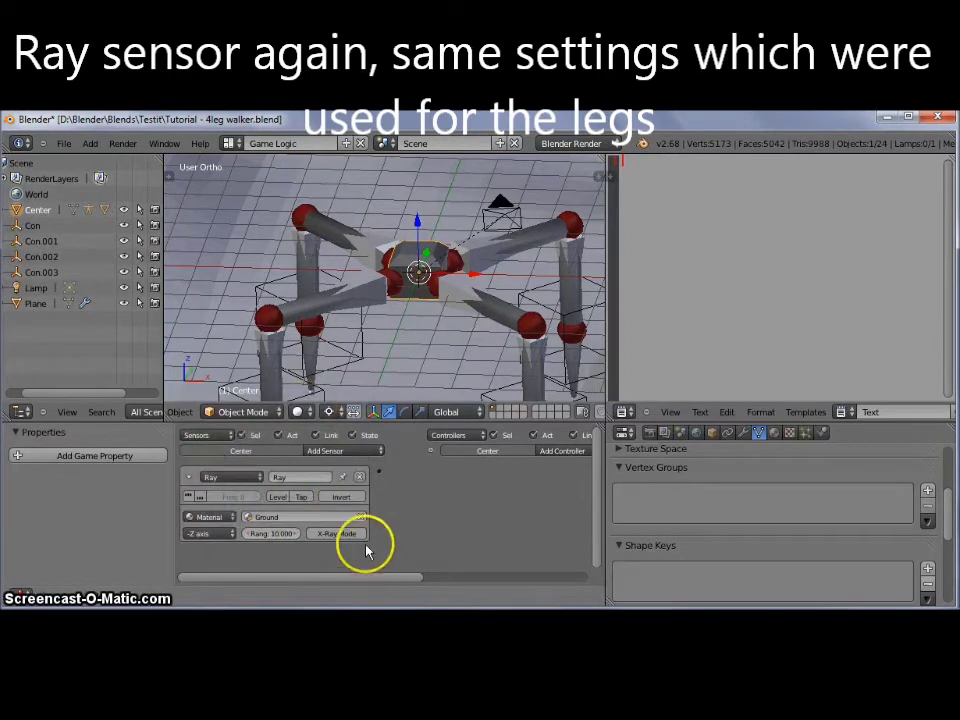
- Compare the logic on Con.003 and the armature, then reselect Center and collapse the Ray sensor
right_click(527, 293)
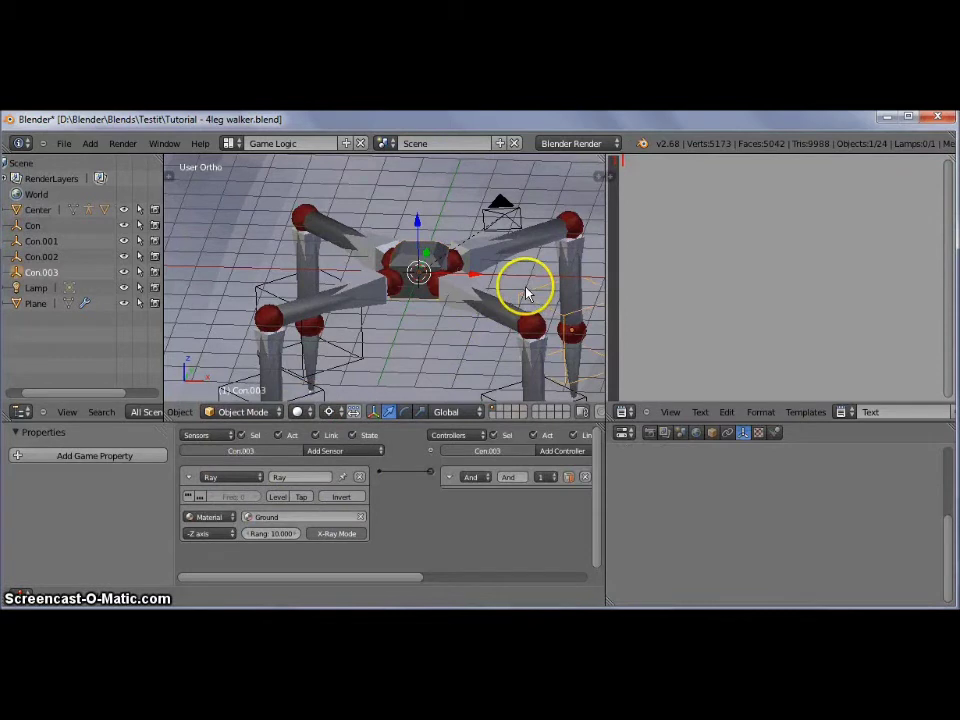
shift+middle_drag(463, 350, 439, 300)
right_click(440, 252)
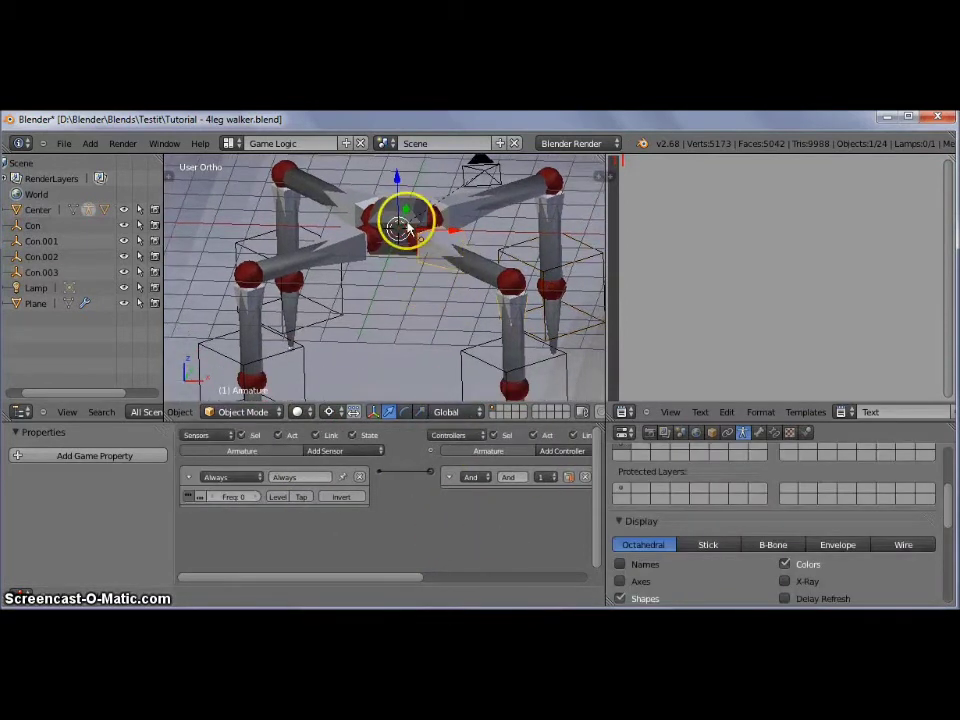
right_click(400, 232)
click(188, 476)
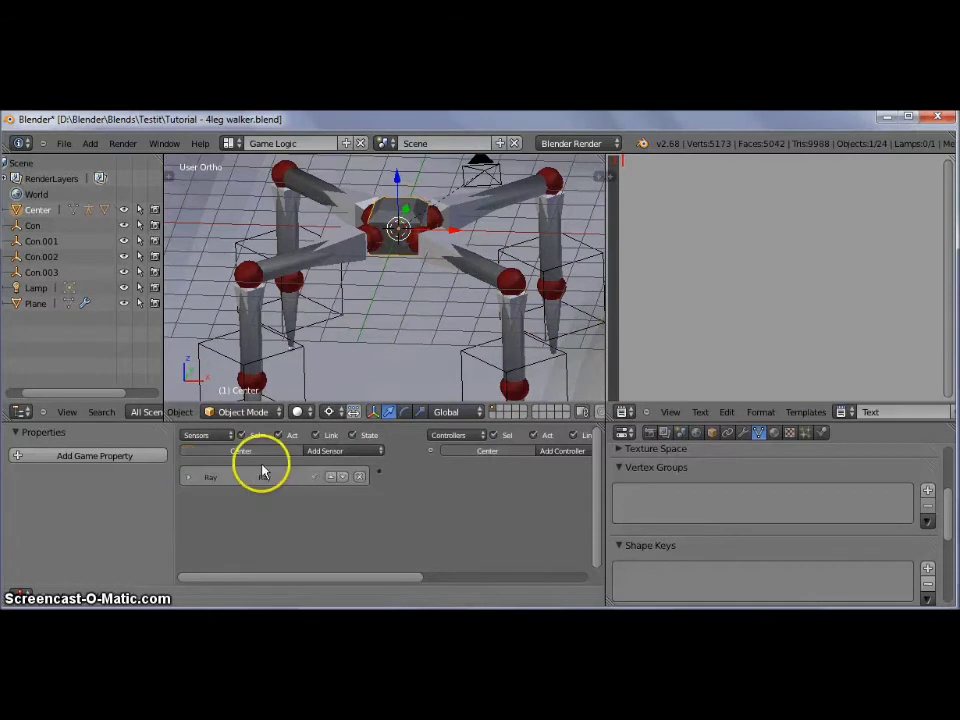
- Add an Always sensor and a Python controller to Center
click(338, 452)
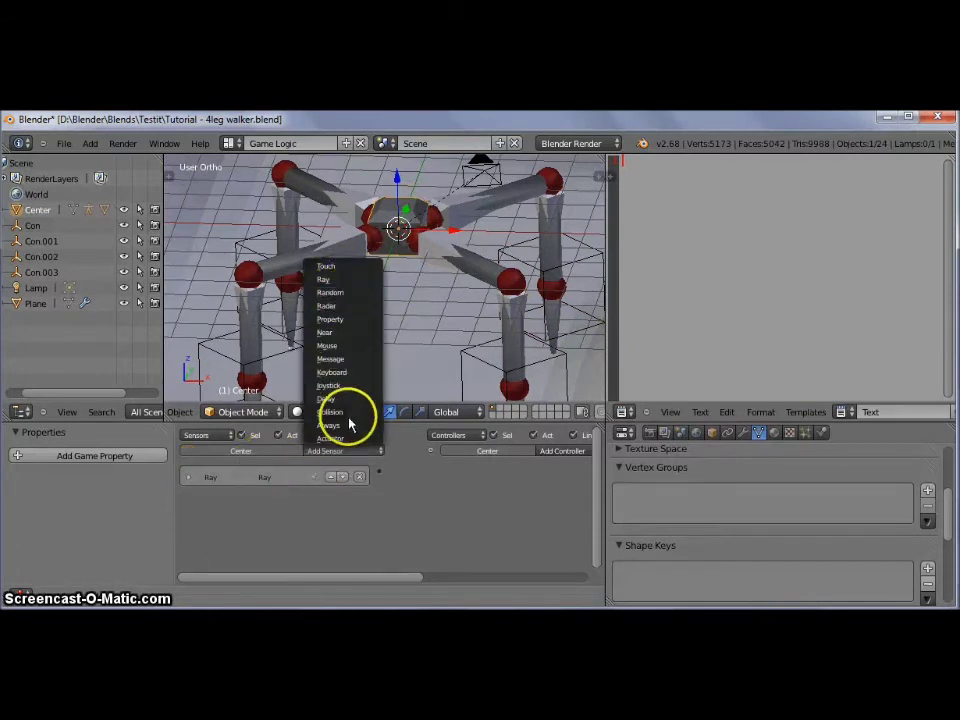
click(350, 426)
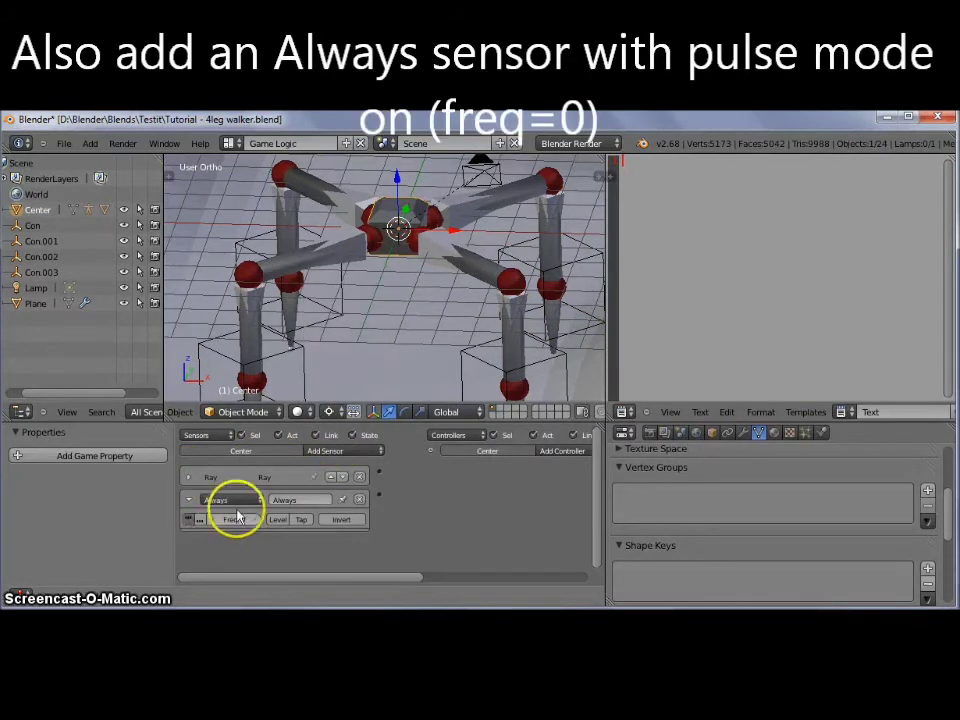
ctrl+scroll(536, 452, right, 2)
click(537, 452)
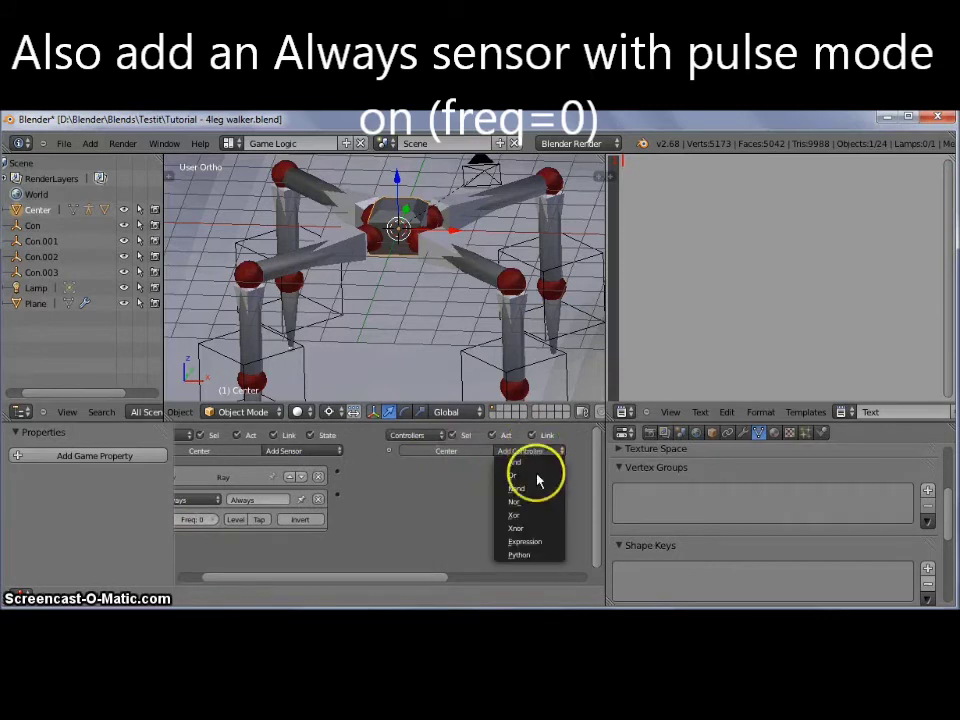
click(535, 557)
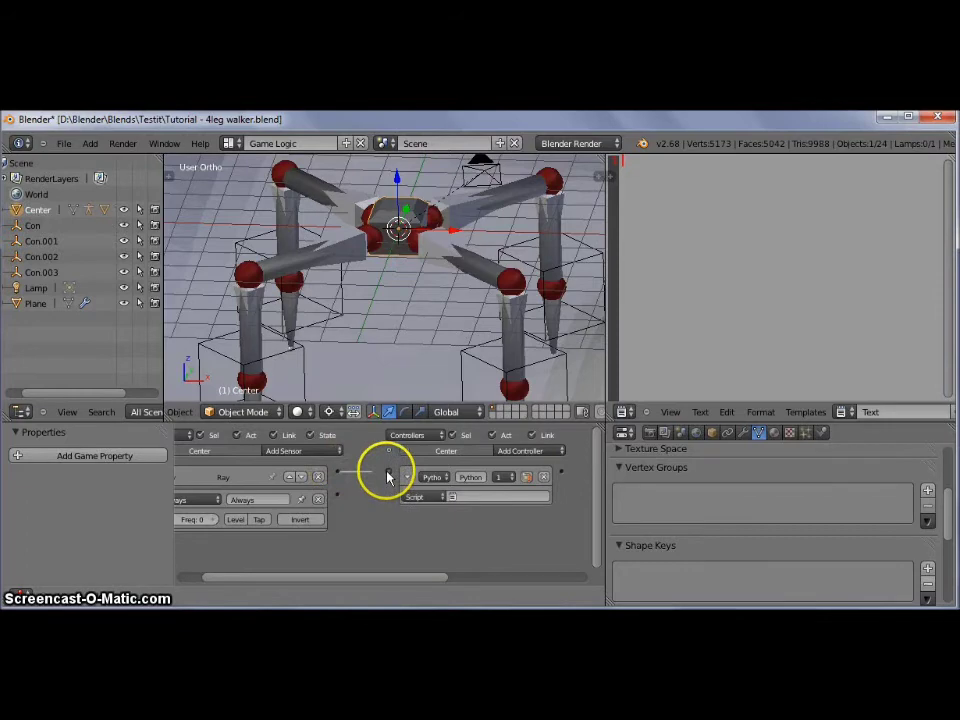
- Wire the Always sensor into the Python controller and set its script to Main
drag(338, 494, 388, 470)
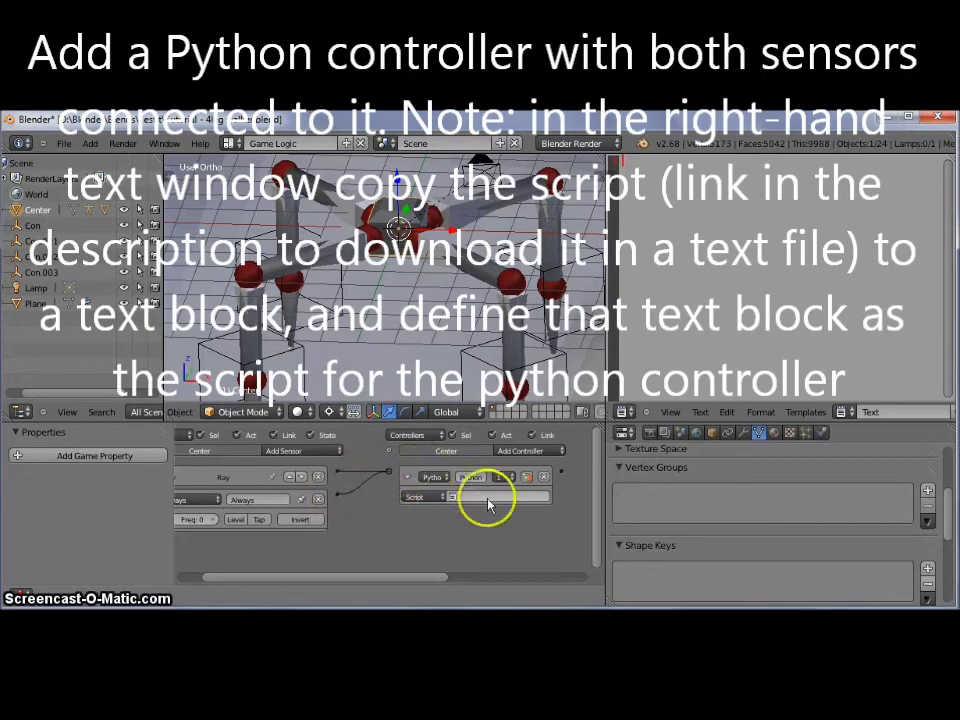
click(486, 497)
click(483, 372)
mouse_move(482, 375)
middle_down()
mouse_move(461, 339)
mouse_move(458, 348)
middle_up()
scroll(464, 341, down, 3)
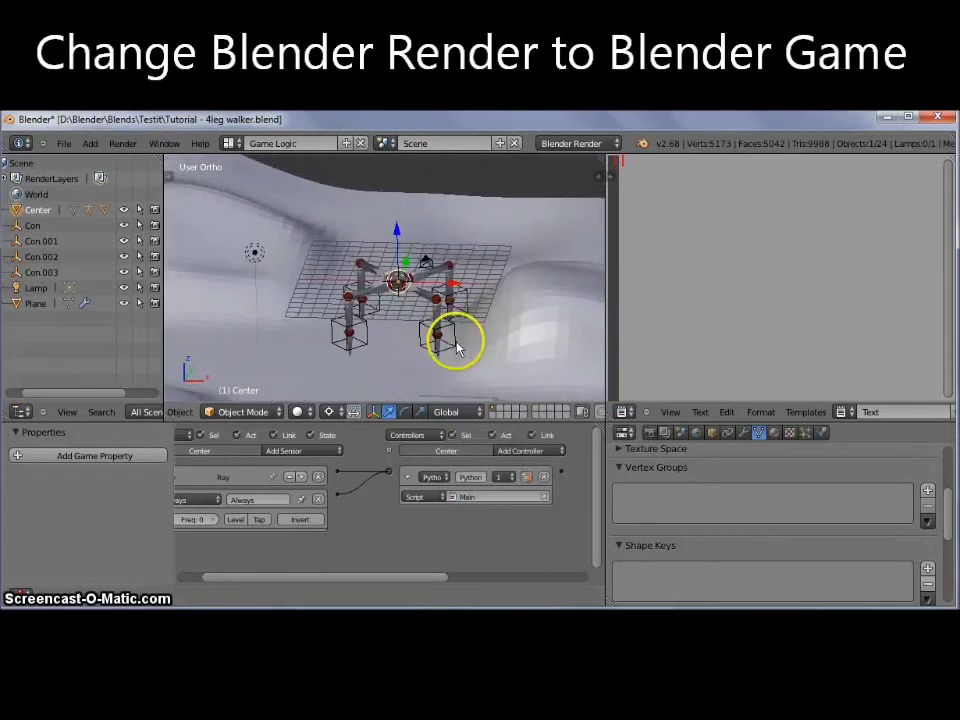
- Switch the render engine to Blender Game and set a perspective view
click(576, 148)
click(590, 180)
mouse_move(478, 312)
middle_down()
mouse_move(465, 311)
mouse_move(462, 296)
middle_up()
key(KP_5)
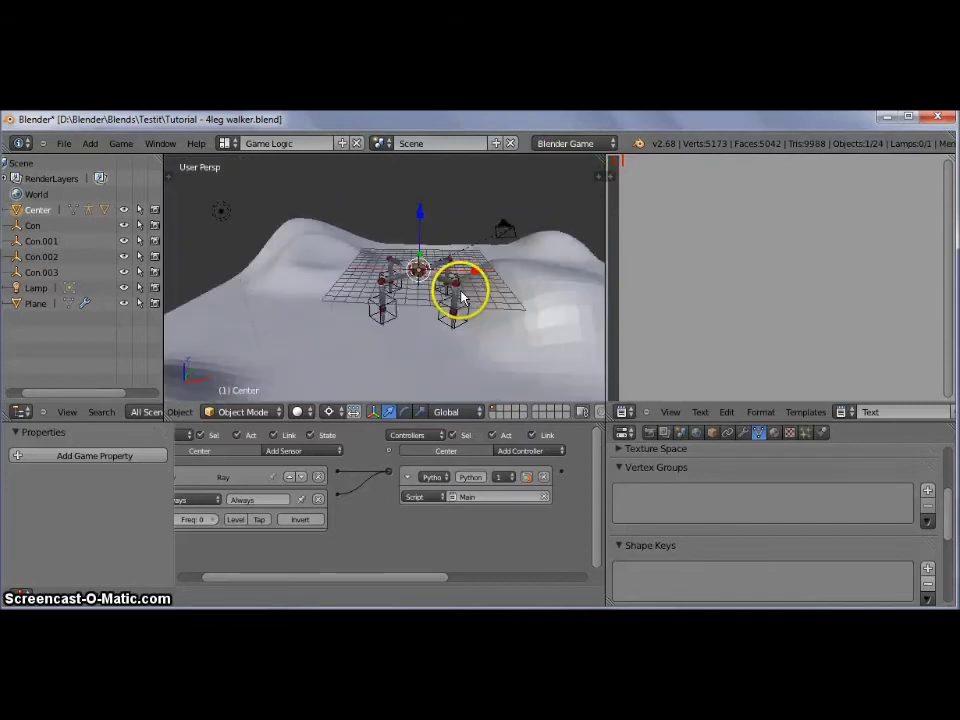
scroll(462, 296, up, 3)
- Run the game from the camera view to watch the walker, then stop it
key(KP_0)
key(p)
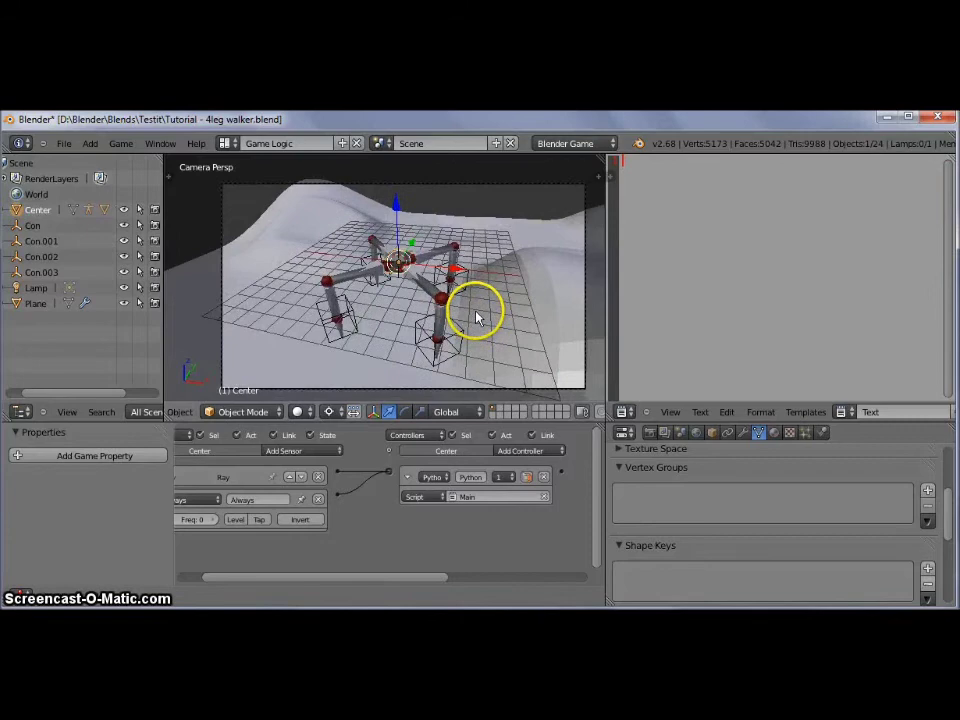
key(p)
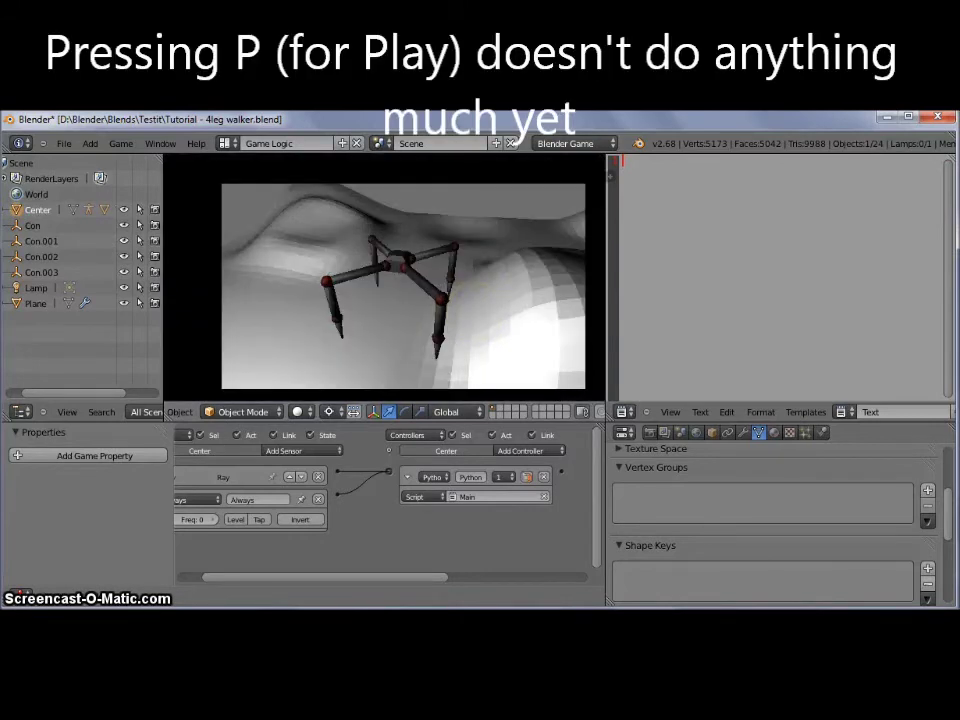
key(Escape)
scroll(418, 318, up, 2)
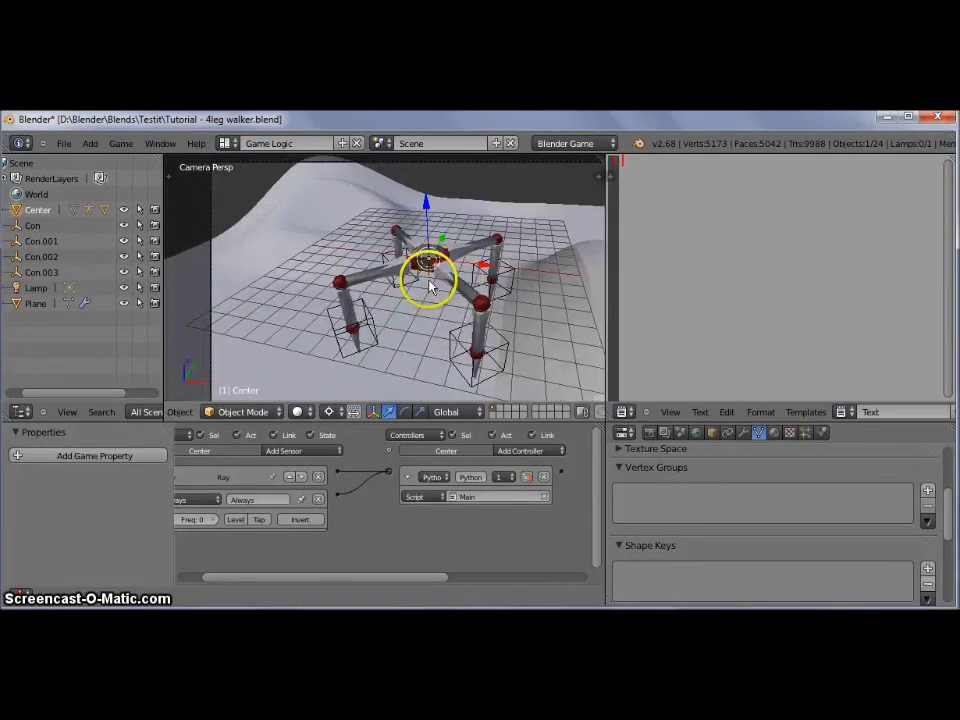
mouse_move(435, 290)
middle_down()
mouse_move(471, 274)
mouse_move(392, 264)
middle_up()
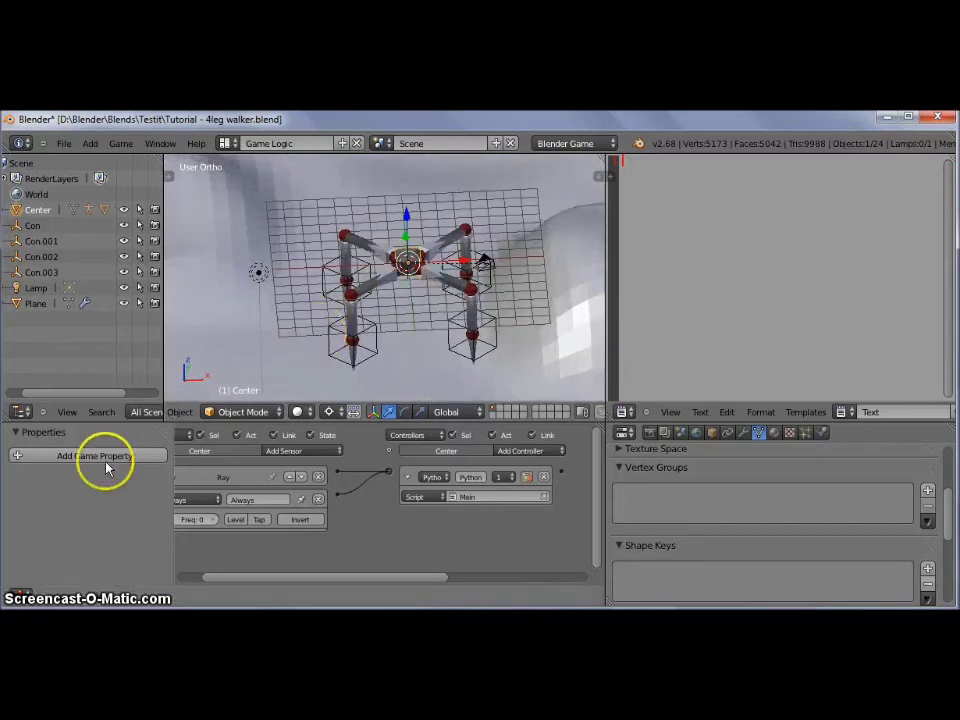
- Add an Integer game property named phase with value 1
click(105, 458)
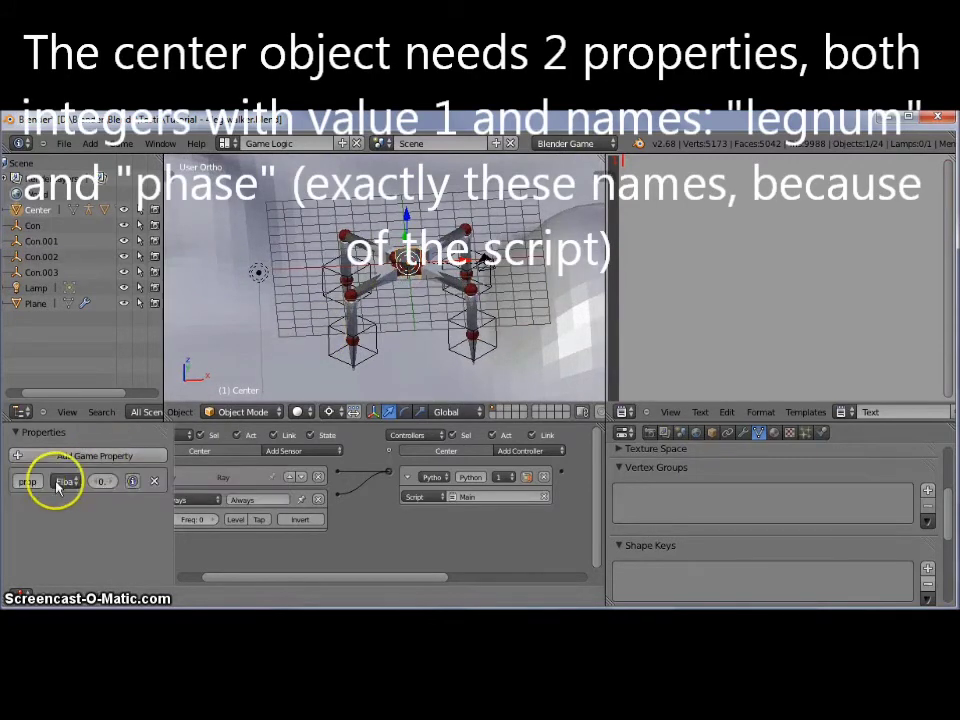
click(64, 482)
click(82, 450)
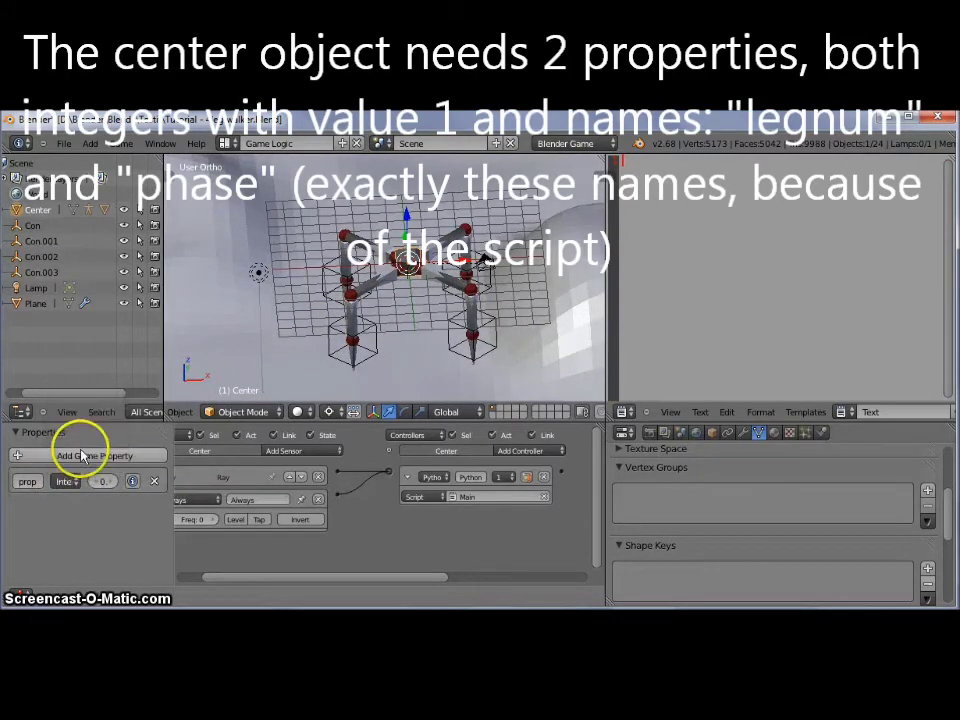
drag(178, 495, 247, 497)
click(43, 481)
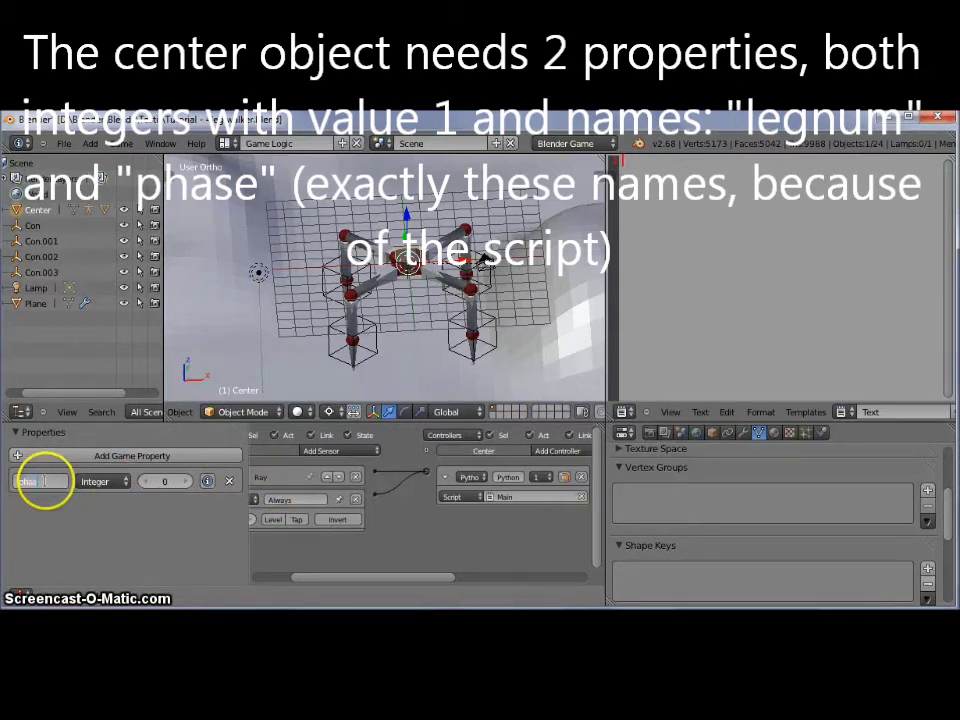
text(phase)
key(Return)
click(186, 481)
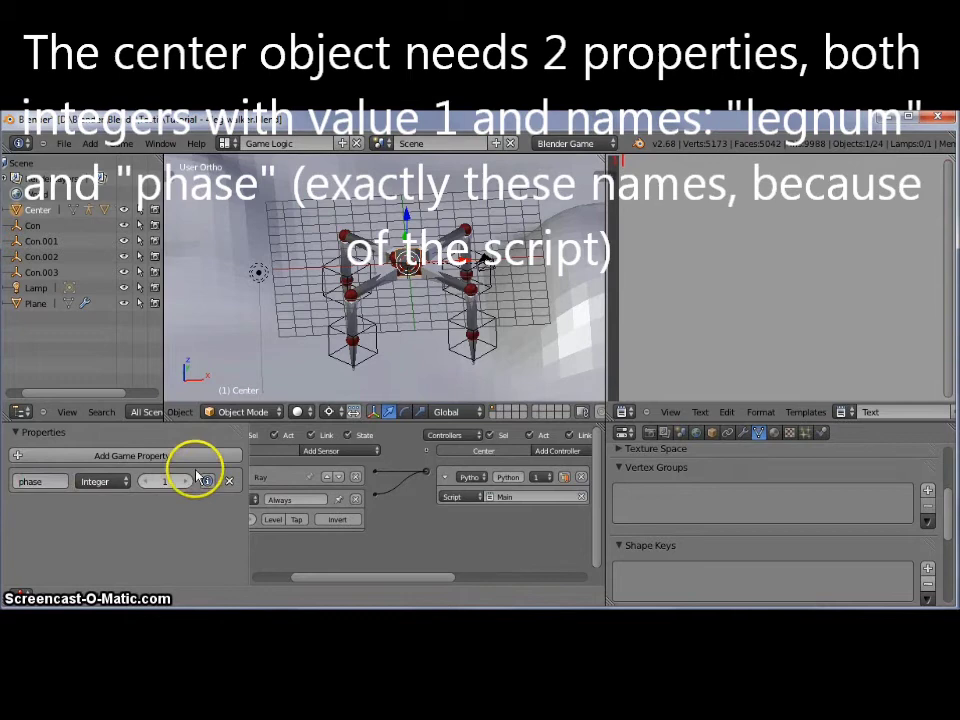
- Add a second Integer game property, legnum, with value 1
click(195, 456)
click(103, 515)
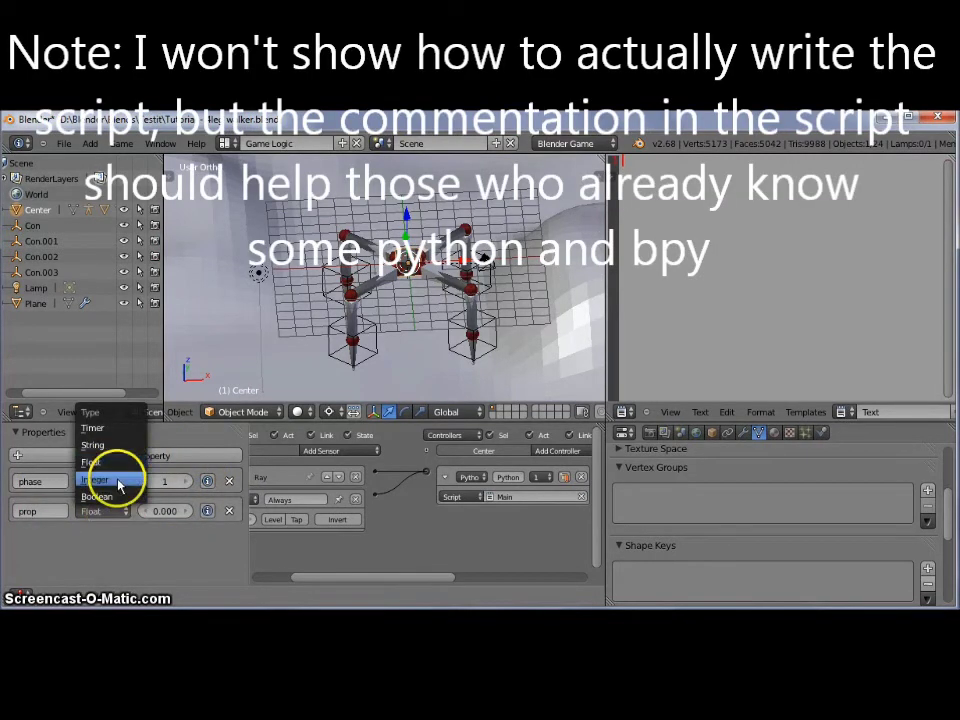
click(117, 476)
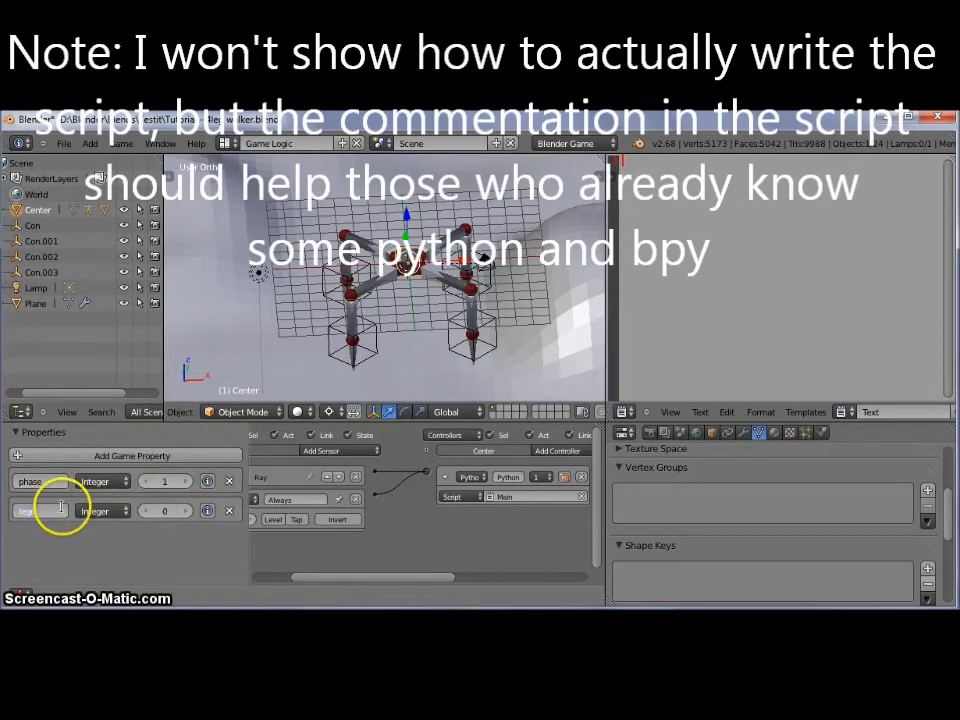
text(legnum)
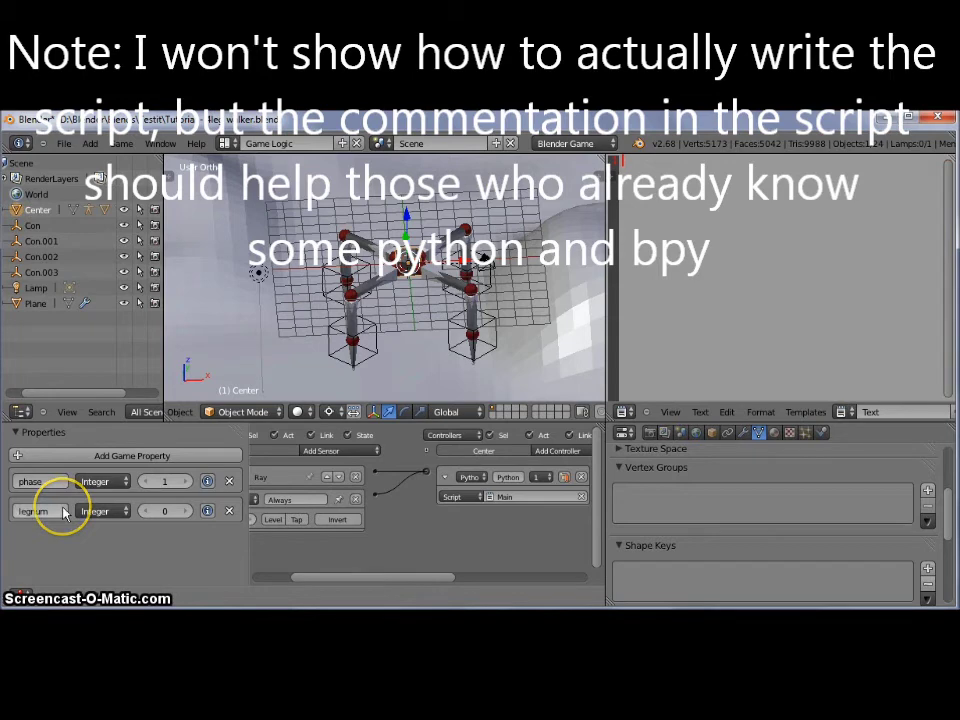
click(186, 511)
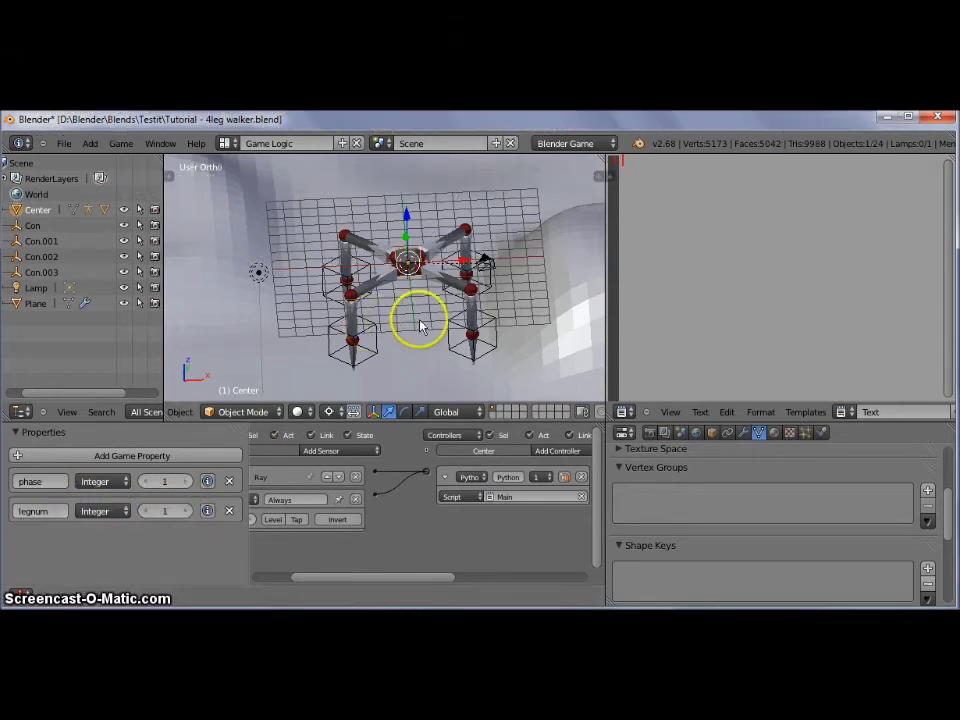
mouse_move(420, 325)
middle_down()
mouse_move(399, 326)
mouse_move(430, 337)
middle_up()
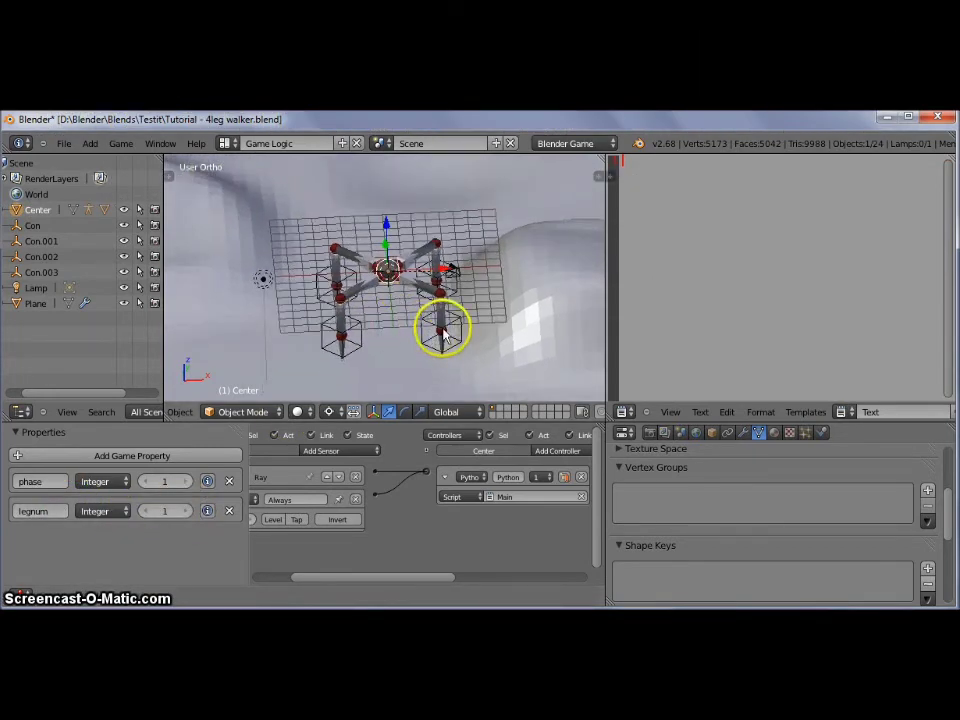
right_click(458, 328)
- Rename the far-left and far-right leg empties to Con1 and Con2
mouse_move(456, 313)
middle_down()
mouse_move(395, 263)
mouse_move(357, 290)
middle_up()
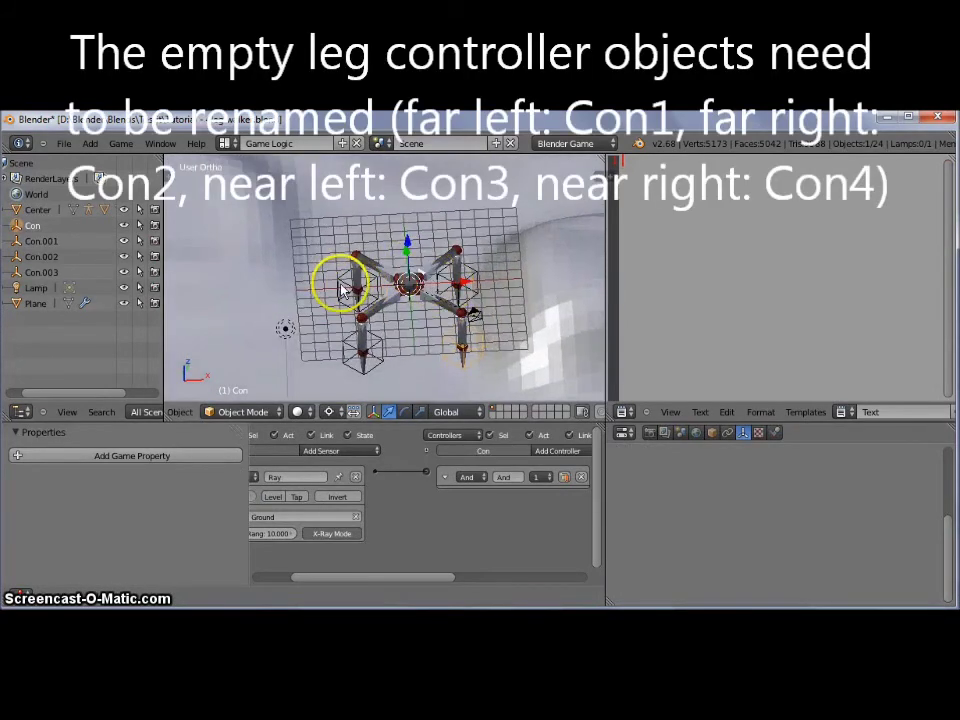
right_click(341, 290)
scroll(454, 300, up, 1)
scroll(454, 310, up, 1)
scroll(454, 321, up, 1)
click(712, 432)
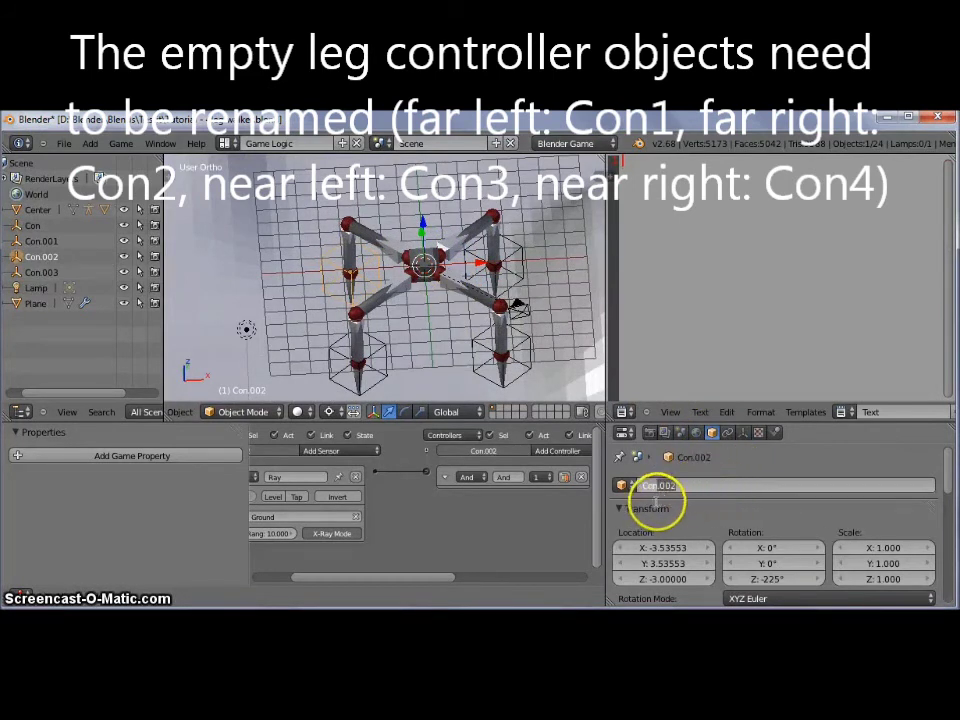
key(Return)
right_click(521, 245)
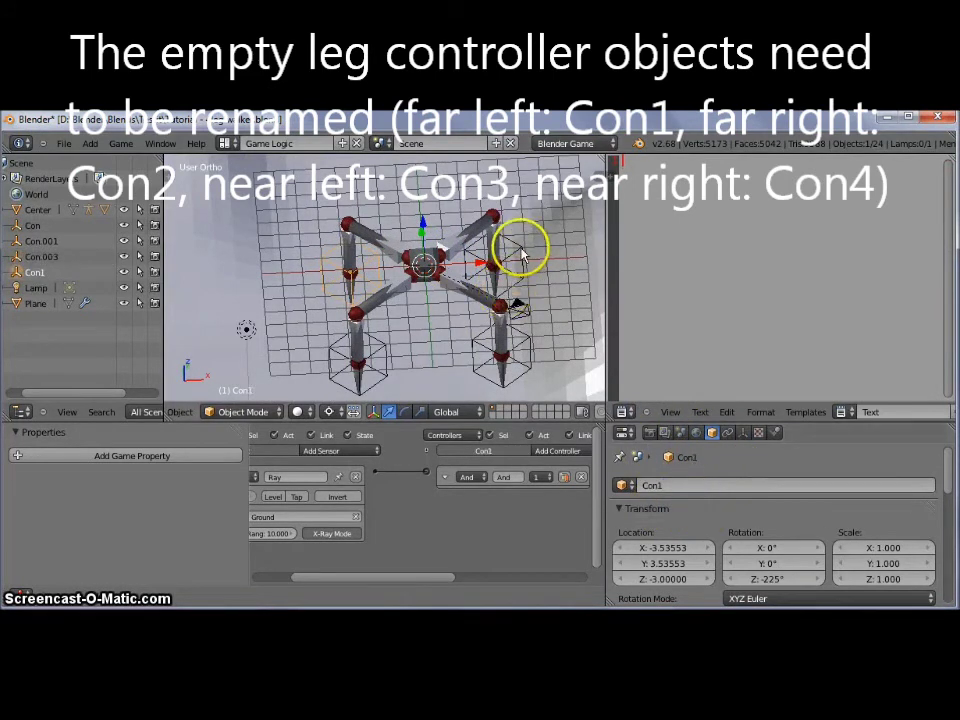
click(681, 488)
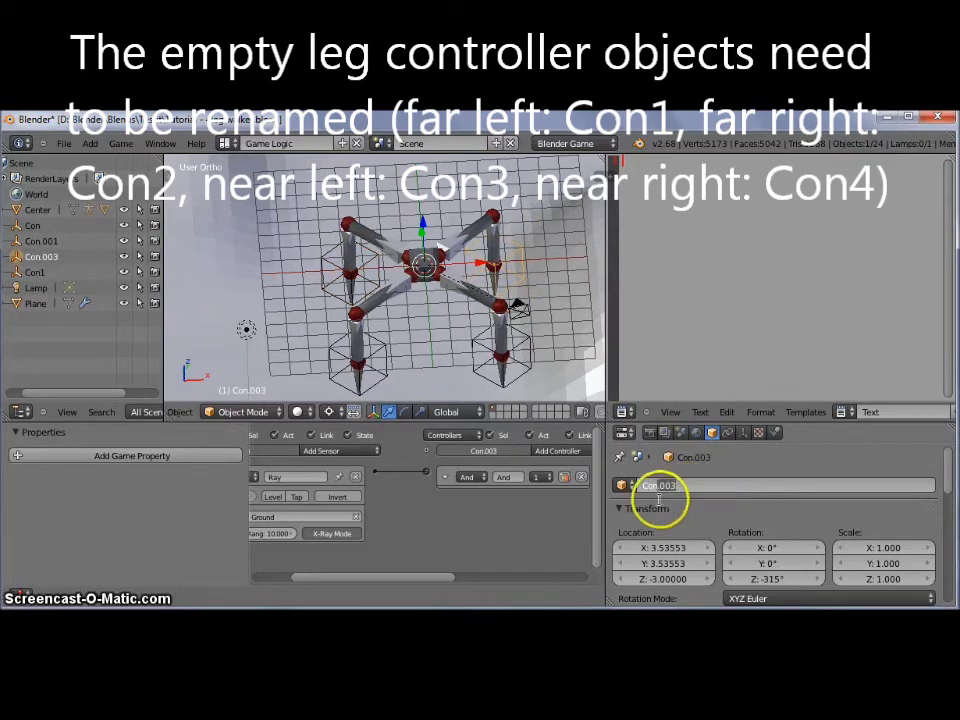
key(Return)
- Rename the near-left and near-right leg empties to Con3 and Con4, then view through the camera
middle_drag(476, 317, 476, 316)
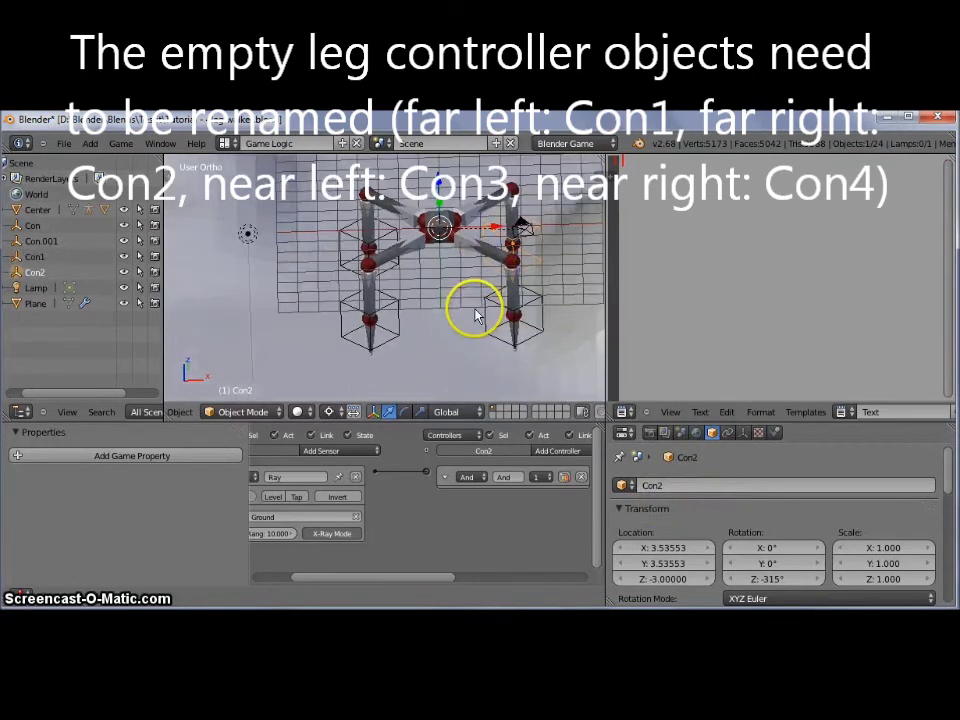
right_click(398, 308)
click(696, 488)
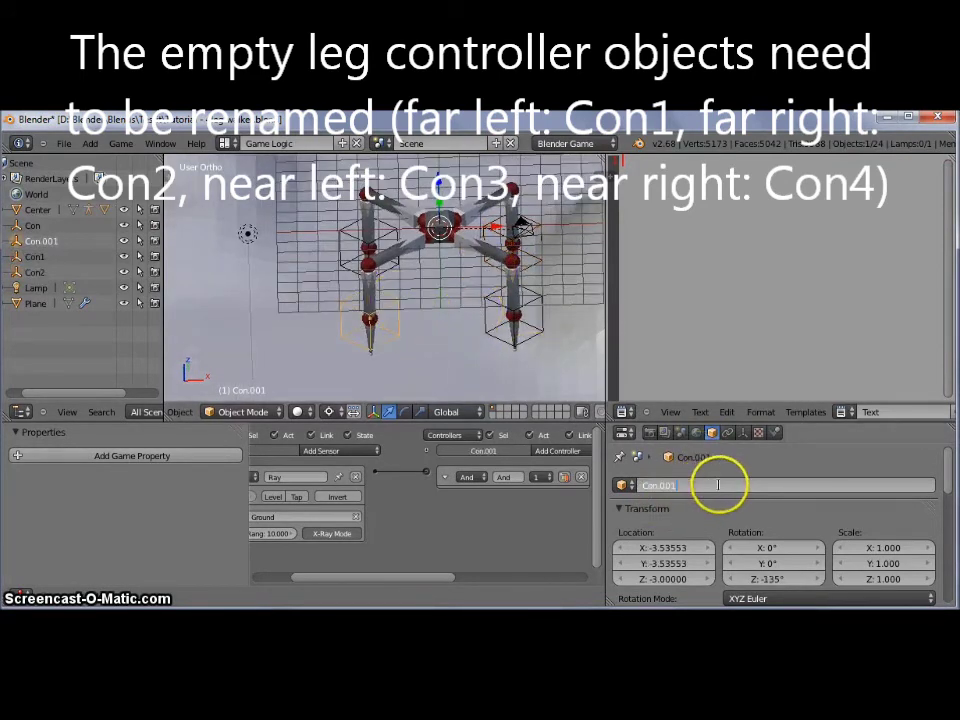
text(Con3)
key(Return)
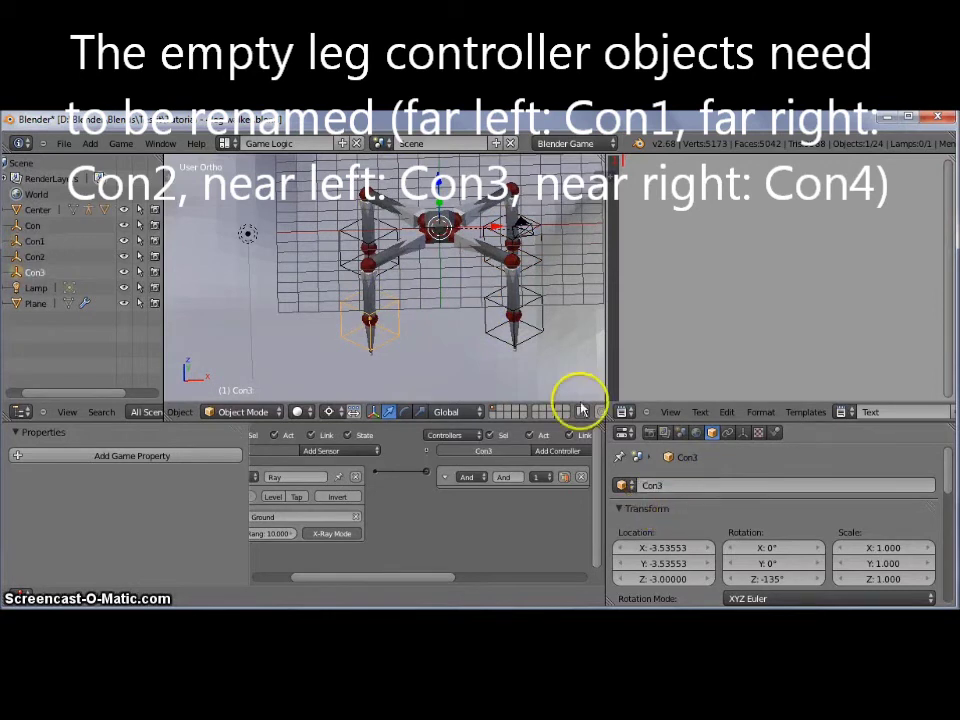
right_click(545, 305)
click(679, 485)
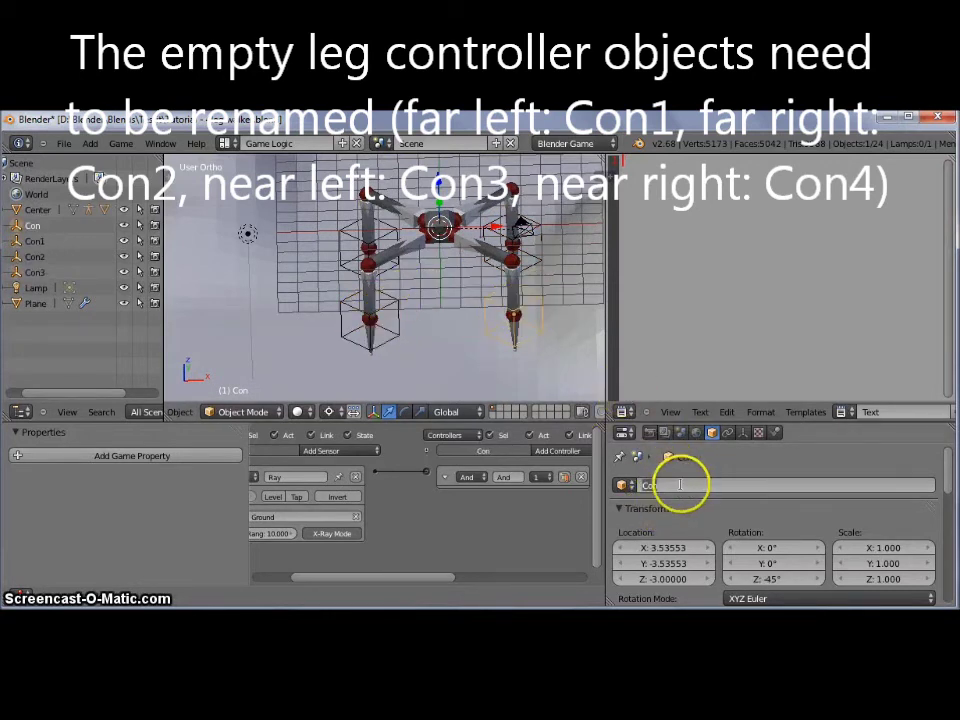
scroll(445, 265, down, 2)
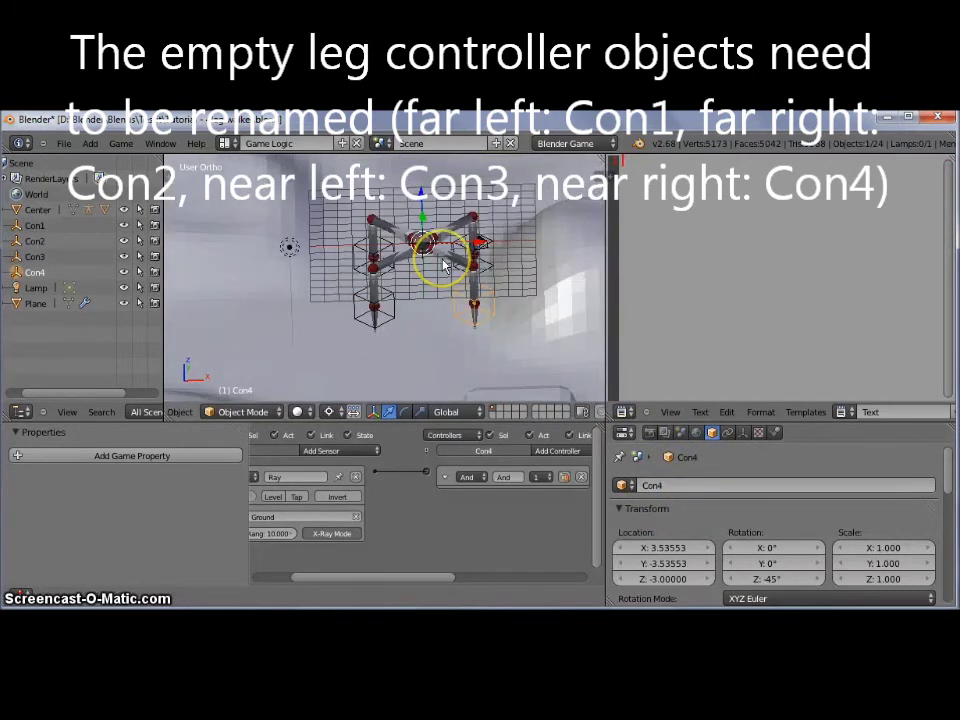
key(KP_0)
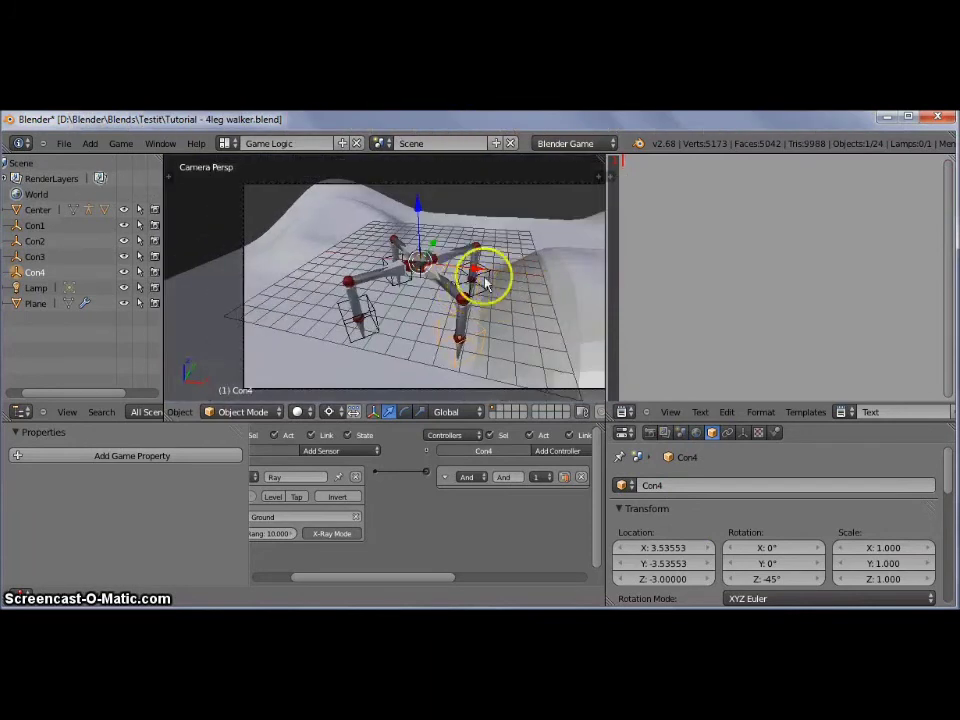
shift+middle_drag(485, 285, 445, 283)
key(ctrl+Down)
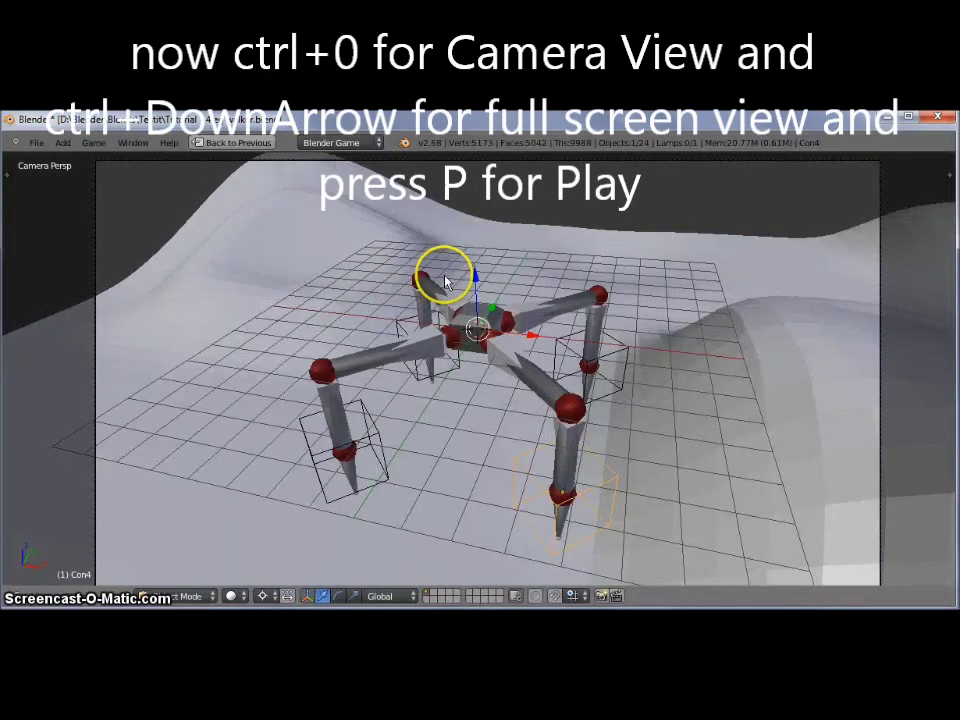
key(p)
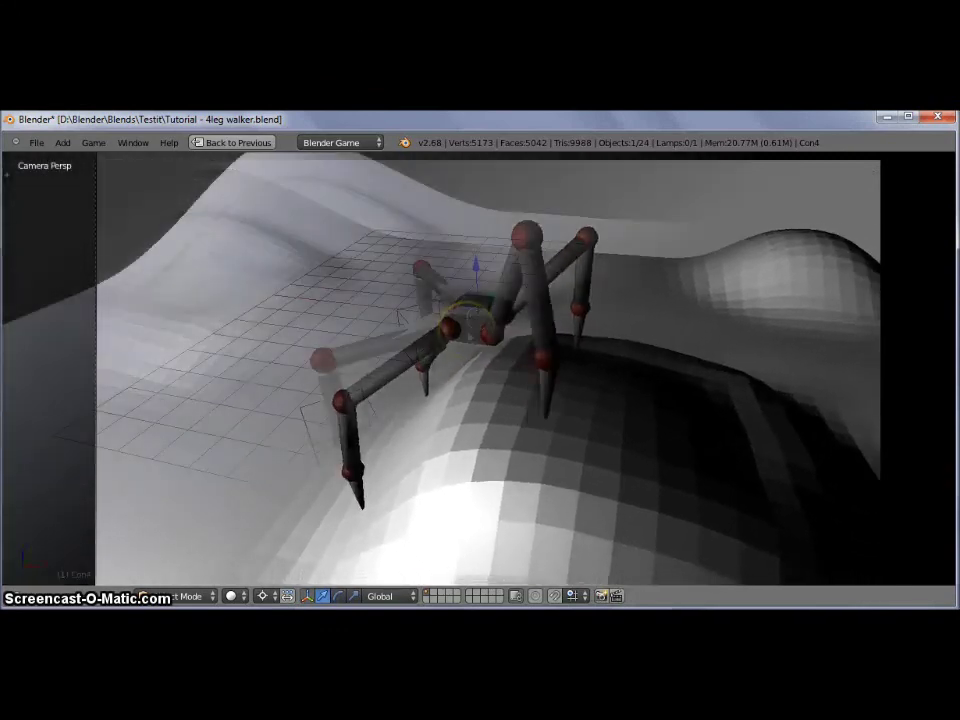
scroll(430, 335, up, 1)
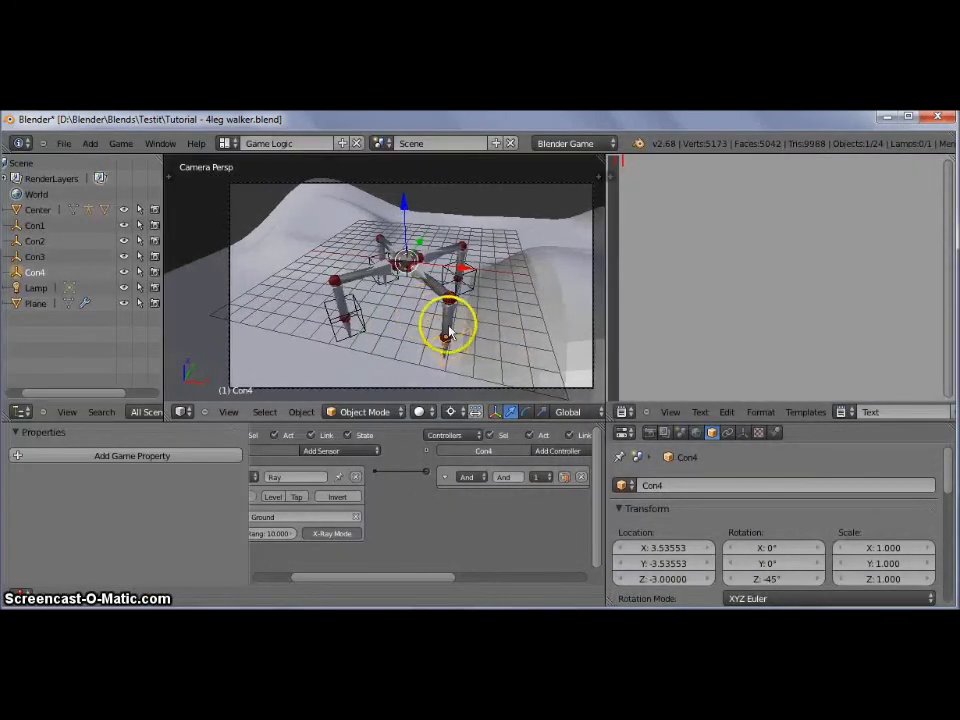
- Select Center and display the Main script in the Text Editor
scroll(455, 300, up, 2)
right_click(462, 290)
shift+middle_drag(471, 296, 428, 285)
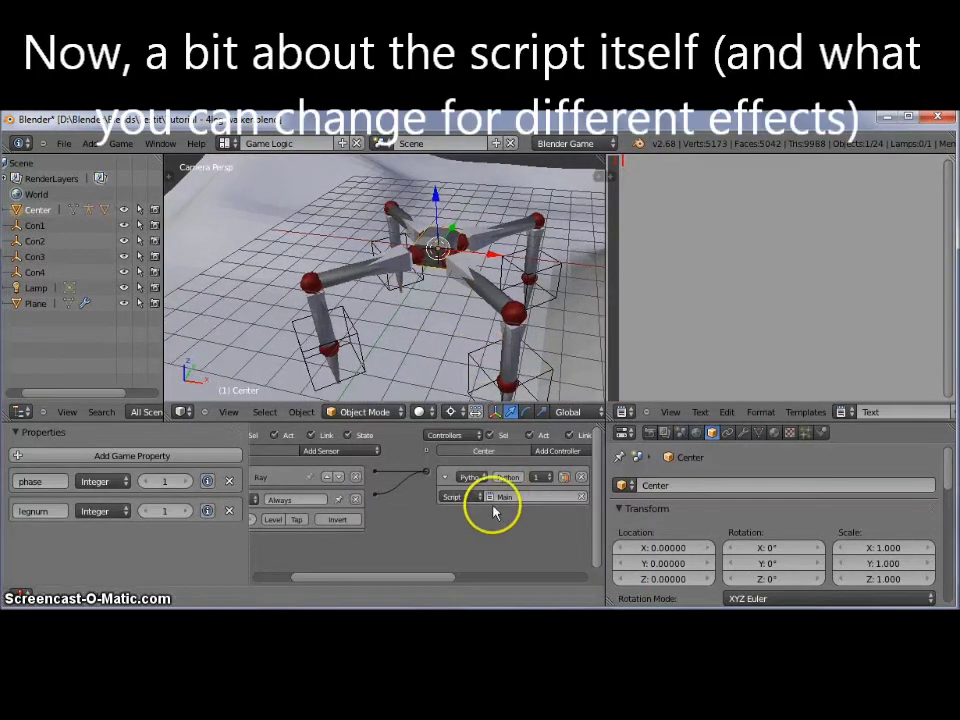
click(841, 412)
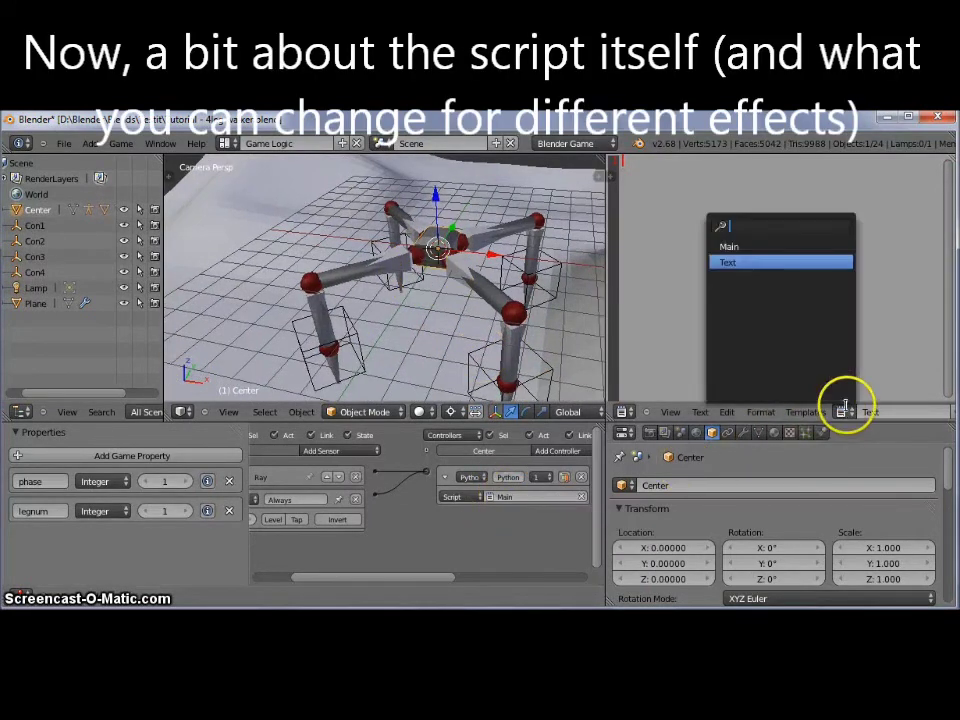
click(730, 247)
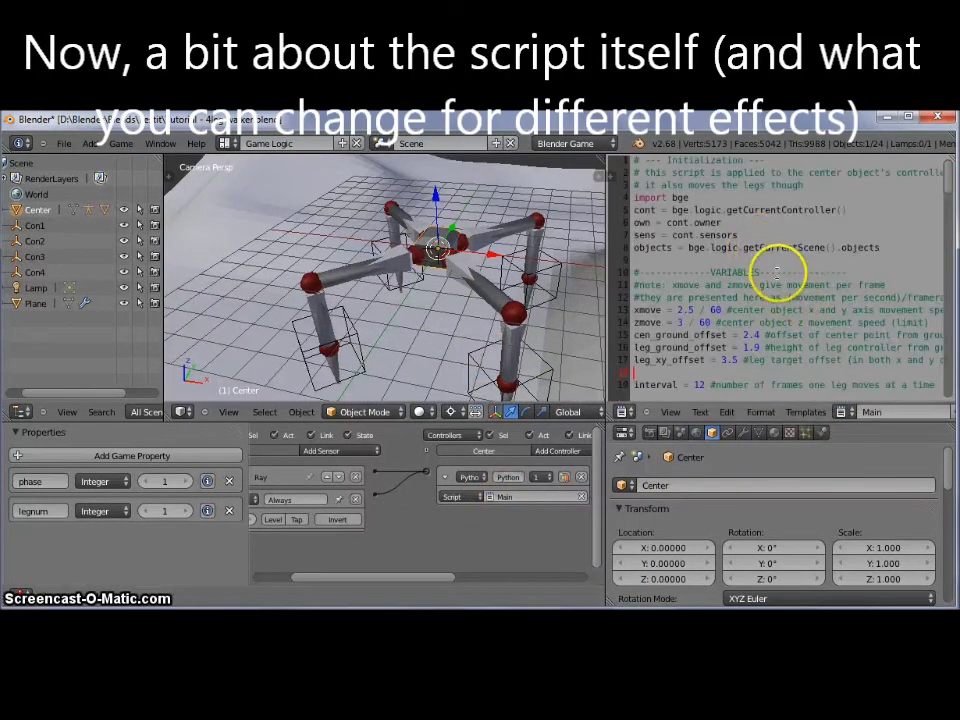
- Set interval to 17, xmove to 2/60 and cen_ground_offset to 2.0
scroll(797, 300, down, 1)
scroll(791, 302, down, 1)
scroll(740, 285, up, 1)
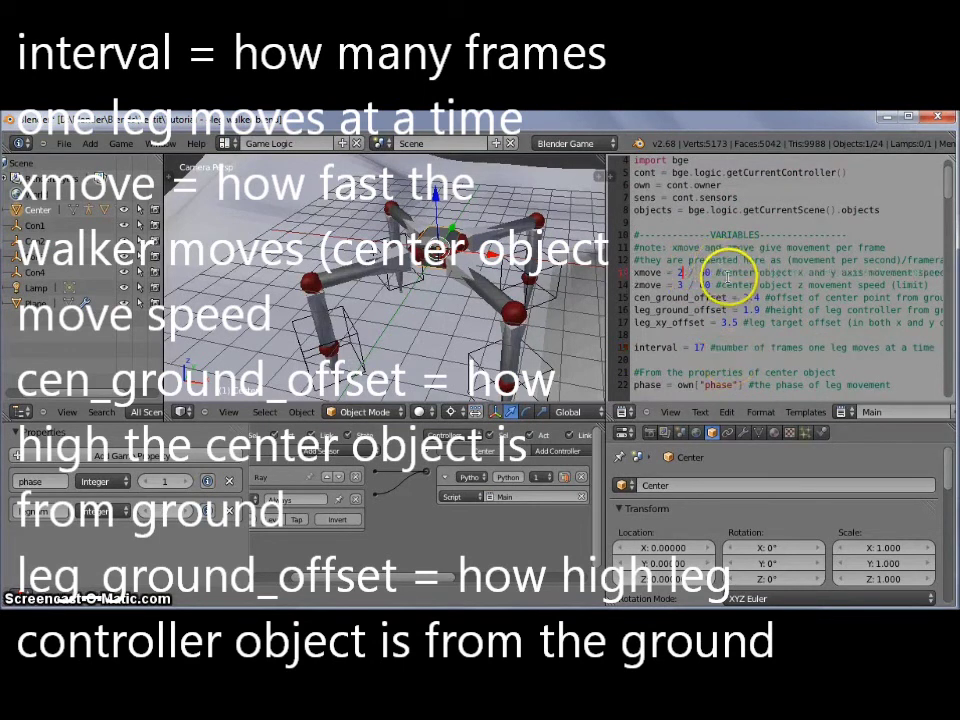
click(760, 297)
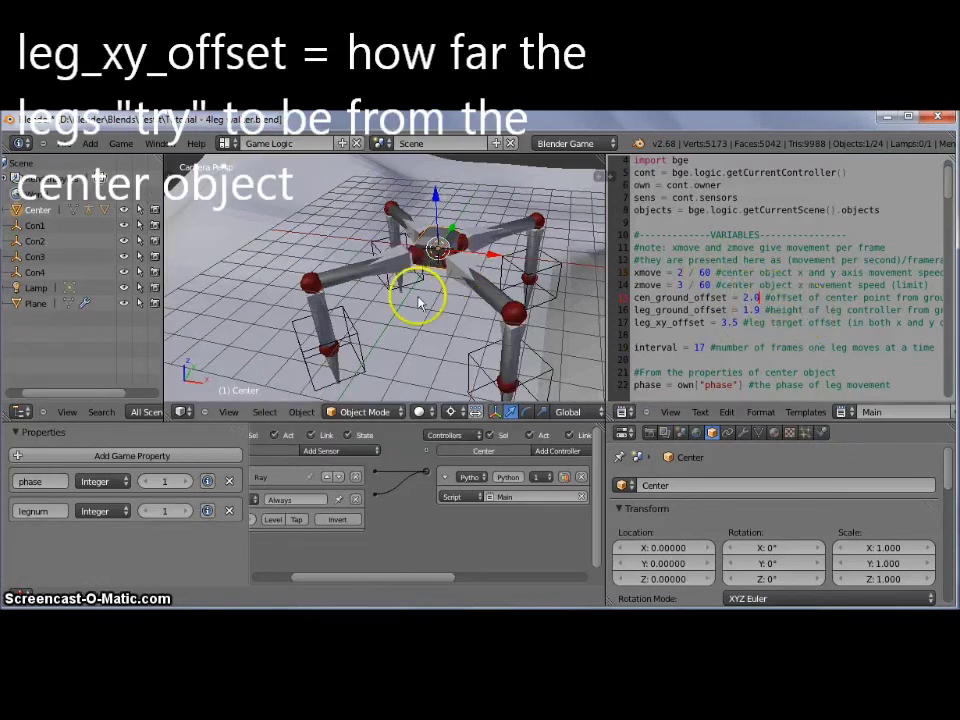
key(ctrl+Up)
- Run the game to test the walker with the edited script settings
key(p)
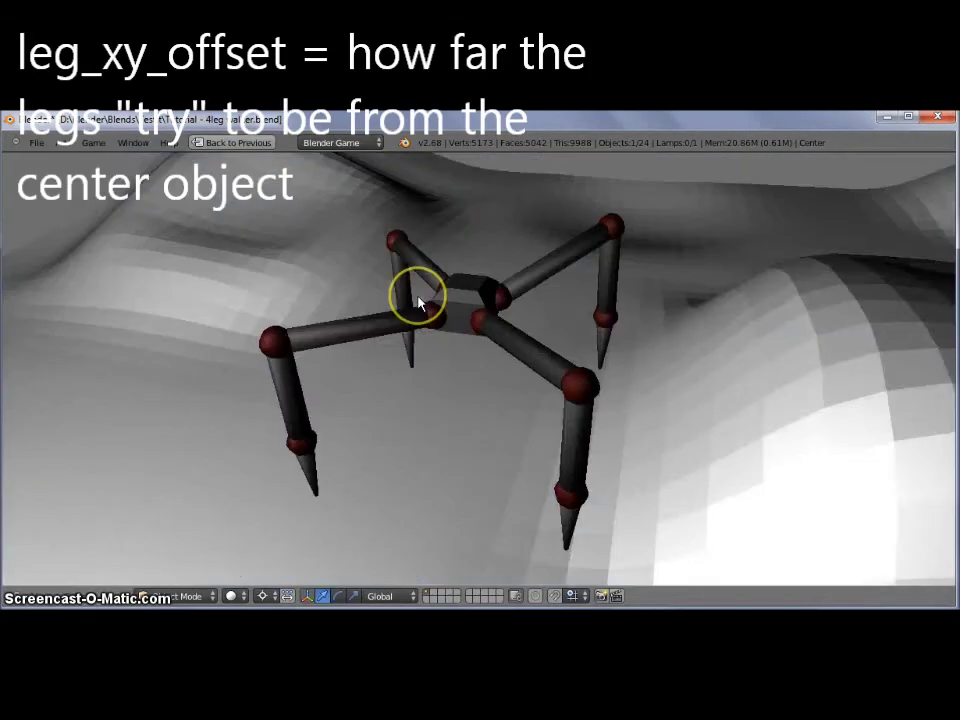